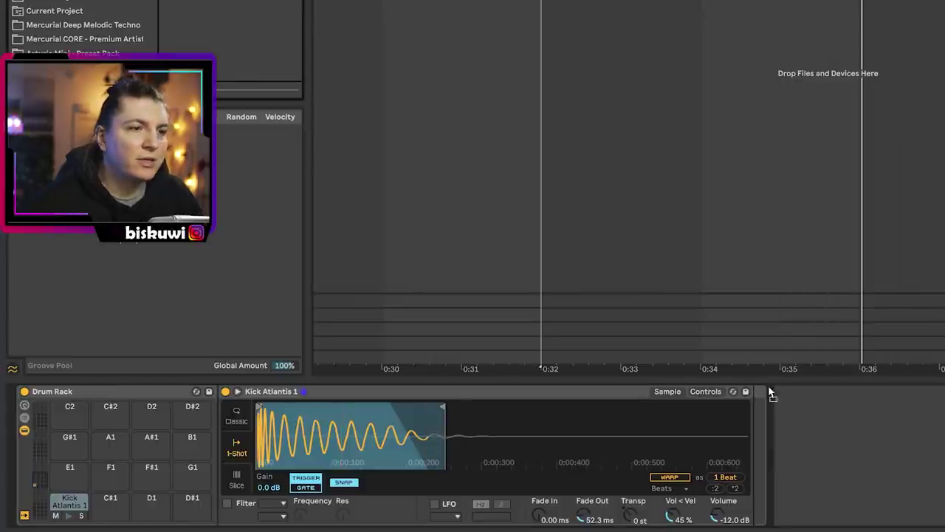
# Add an OTT device after the Drum Rack on the Kick track
pyautogui.click(672, 442)
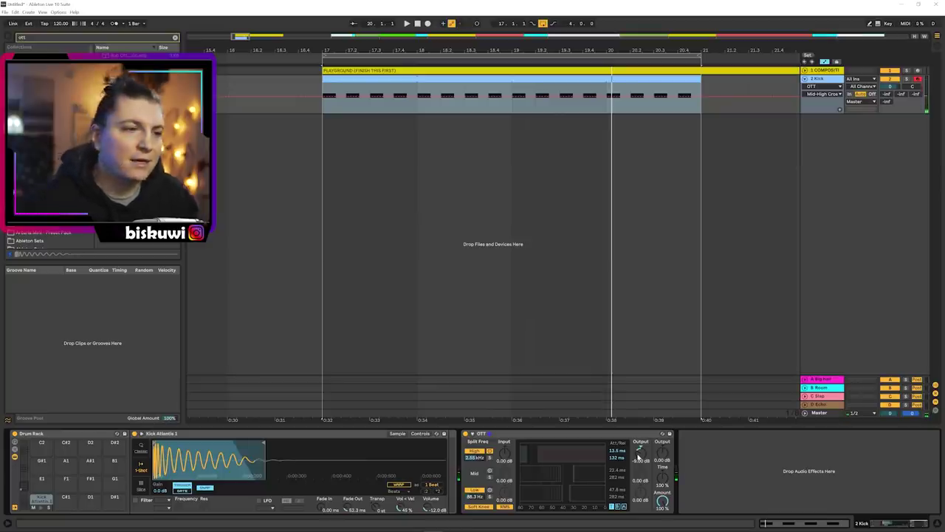
pyautogui.press('-')
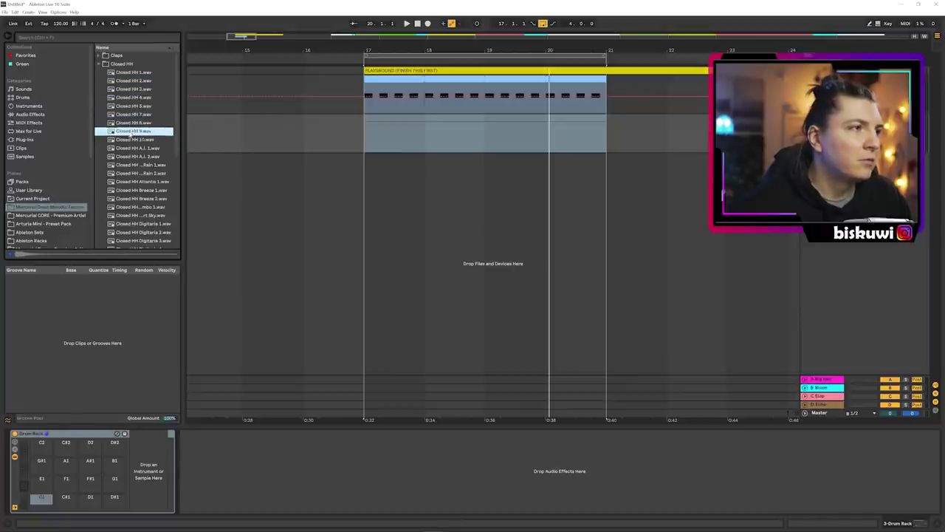
# Load Closed HH 9.wav onto the new Drum Rack's C1 pad and fill bars 17 to 20 with an offbeat hat clip
pyautogui.moveTo(130, 135); pyautogui.dragTo(41, 501)
pyautogui.hotkey('ctrl', 'v')
pyautogui.press('space')
# Raise the fade-out of the Closed HH 9 sample and shorten its end
pyautogui.hotkey('shift', 'Tab')
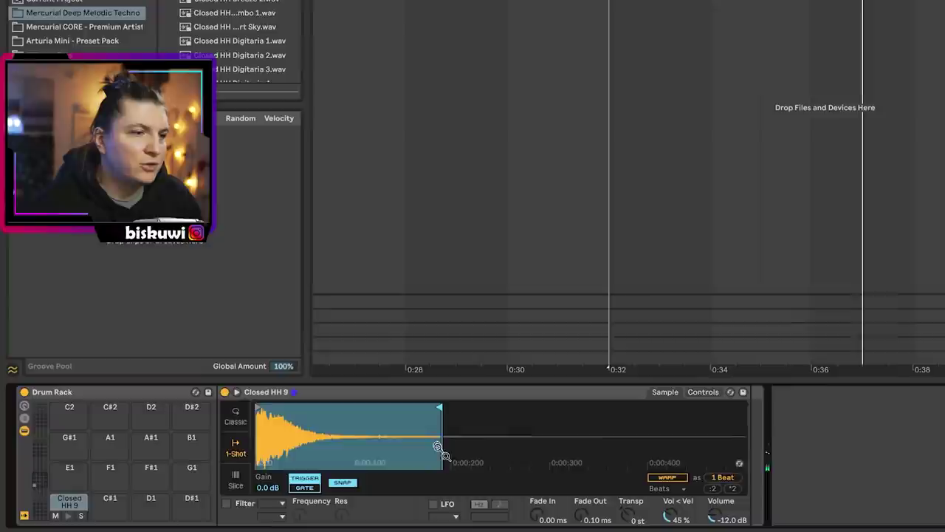
pyautogui.moveTo(352, 509); pyautogui.dragTo(352, 496)
pyautogui.moveTo(438, 407); pyautogui.dragTo(385, 417)
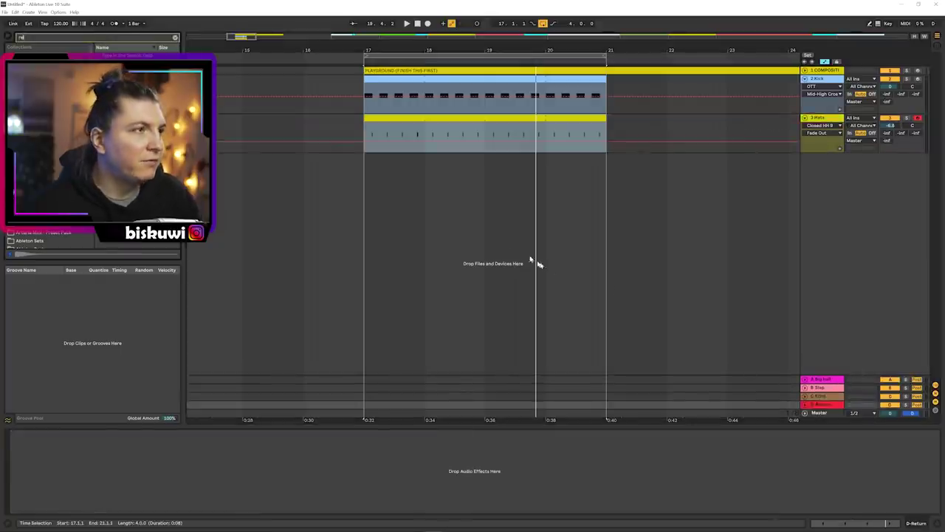
# Add Reverb to return track D with a 679 ms decay time and 100% dry/wet, and play the loop
pyautogui.press('Return')
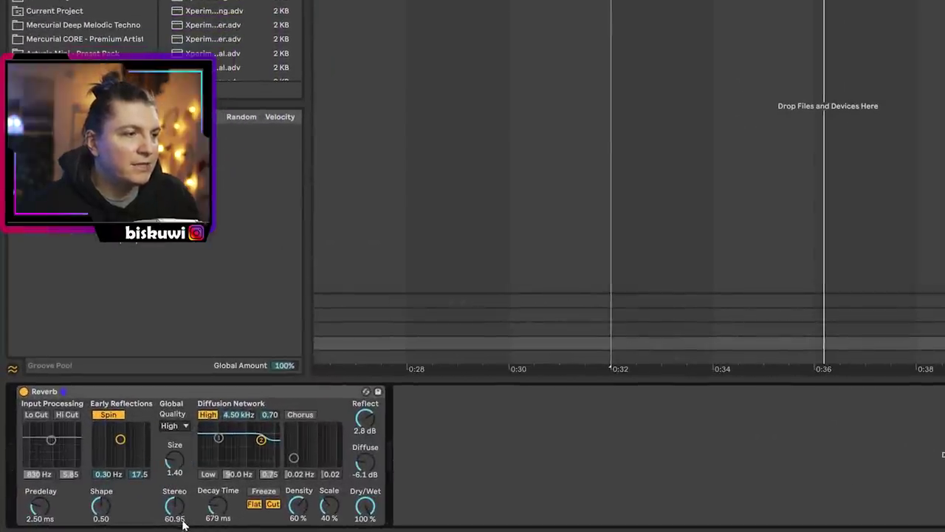
pyautogui.press('space')
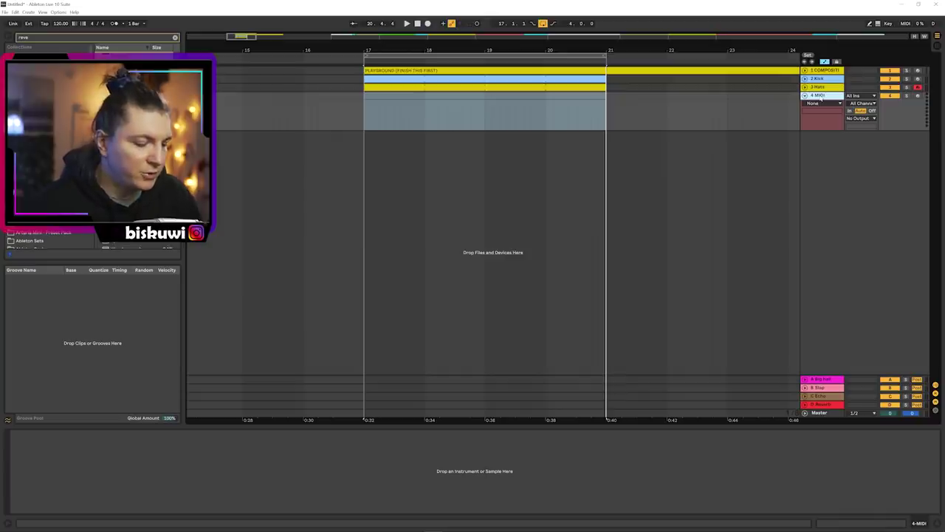
# Put a Drum Rack on the new MIDI track and load Shaker Bell and Shaker A.I. 6 onto pads C1 and C#1
pyautogui.moveTo(822, 99); pyautogui.dragTo(822, 98)
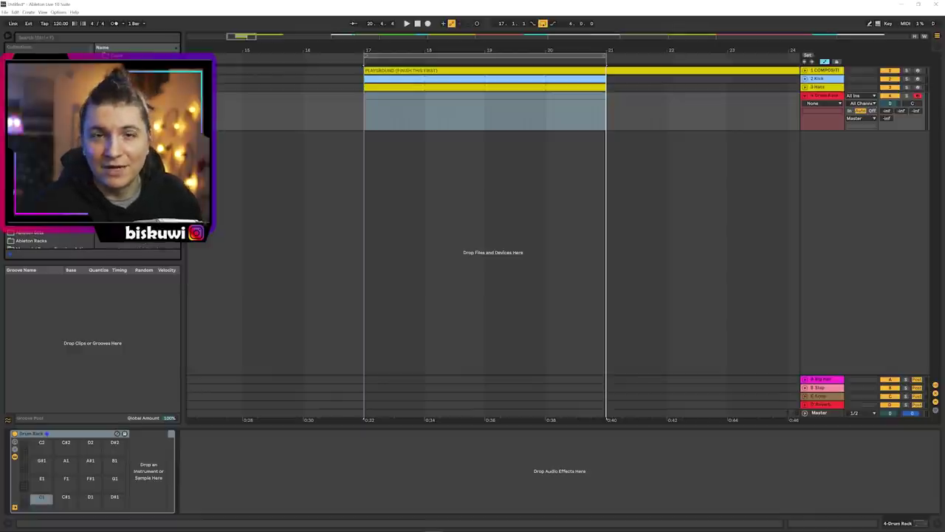
pyautogui.click(118, 122)
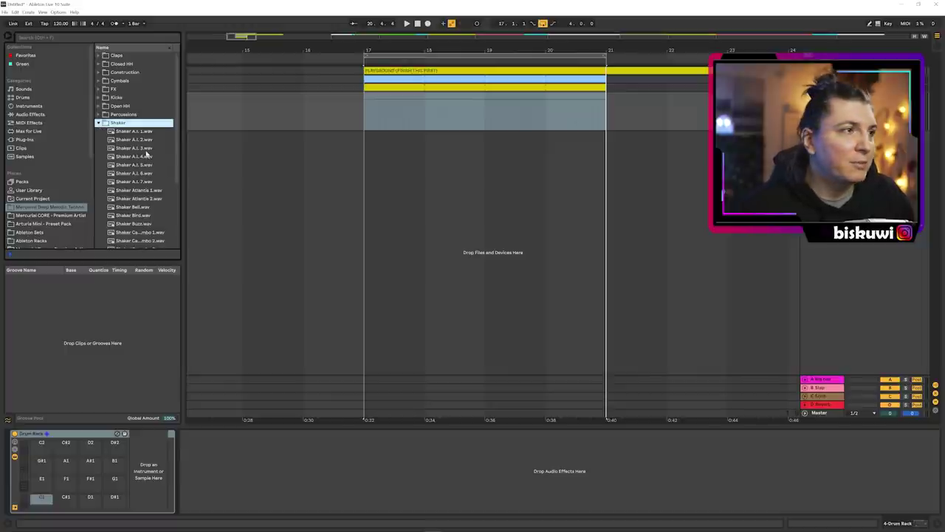
pyautogui.press('Down')
pyautogui.press('Down')
pyautogui.press('Down')
pyautogui.press('Return')
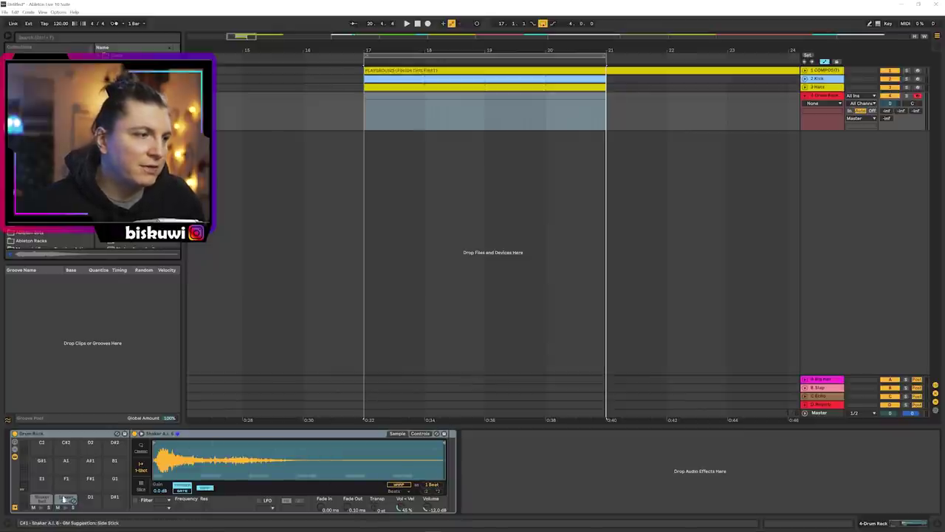
# Create a one-beat looping shaker clip with a C1 note from the second sixteenth to the beat's end, repeated across bars 17 to 20
pyautogui.moveTo(365, 100); pyautogui.dragTo(414, 99)
pyautogui.hotkey('ctrl', 'shift', 'm')
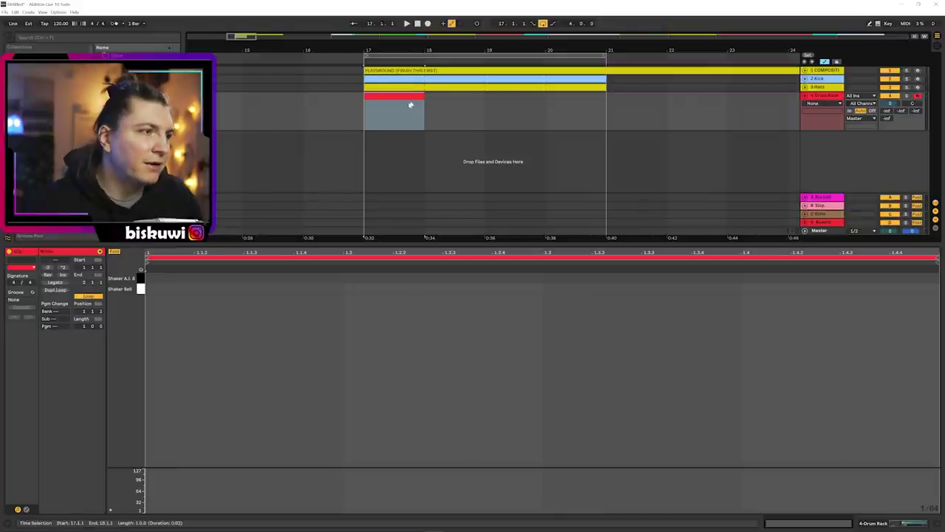
pyautogui.doubleClick(148, 289)
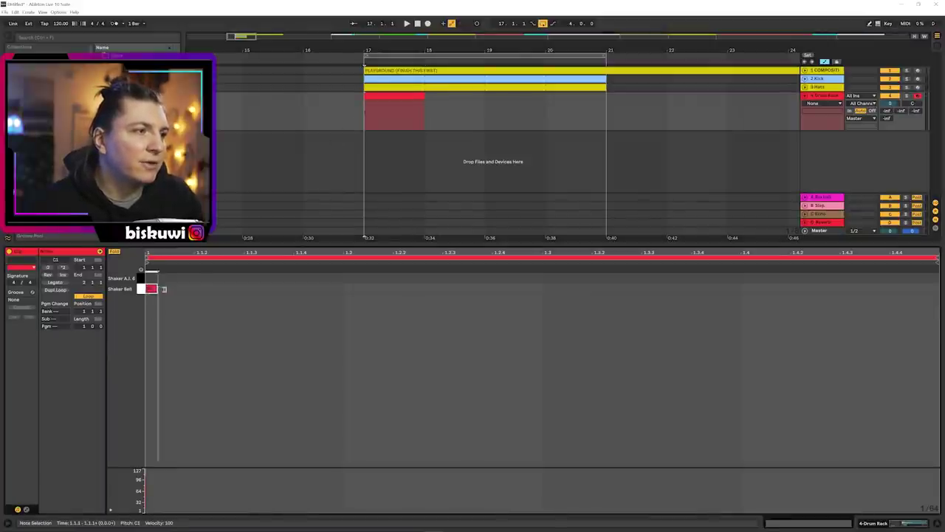
pyautogui.moveTo(159, 293); pyautogui.dragTo(209, 290)
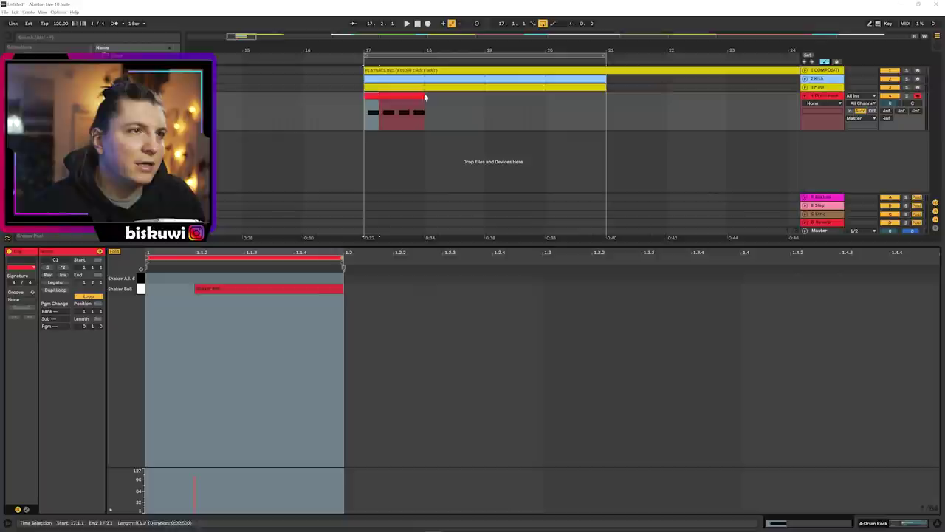
pyautogui.moveTo(425, 96); pyautogui.dragTo(607, 97)
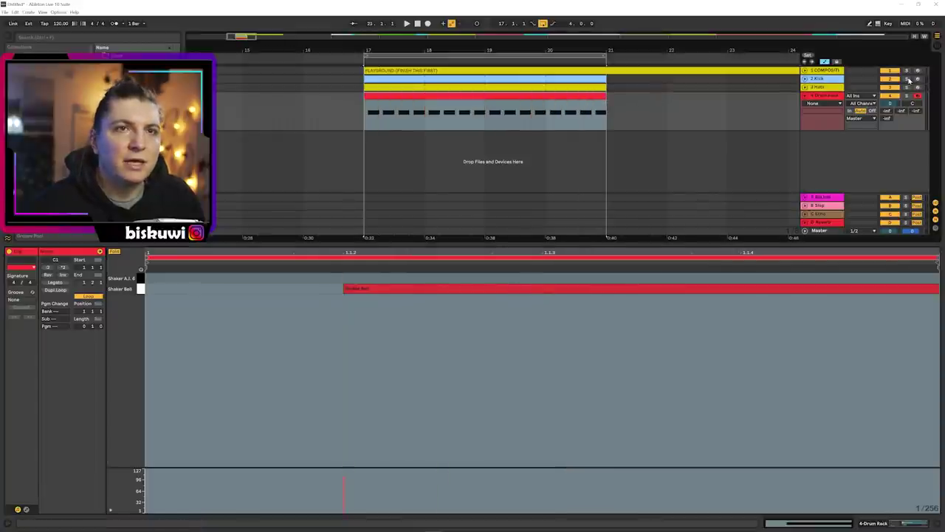
# Swap Shaker A.I. 6 onto the C1 pad and transpose it by -48 semitones
pyautogui.hotkey('shift', 'Tab')
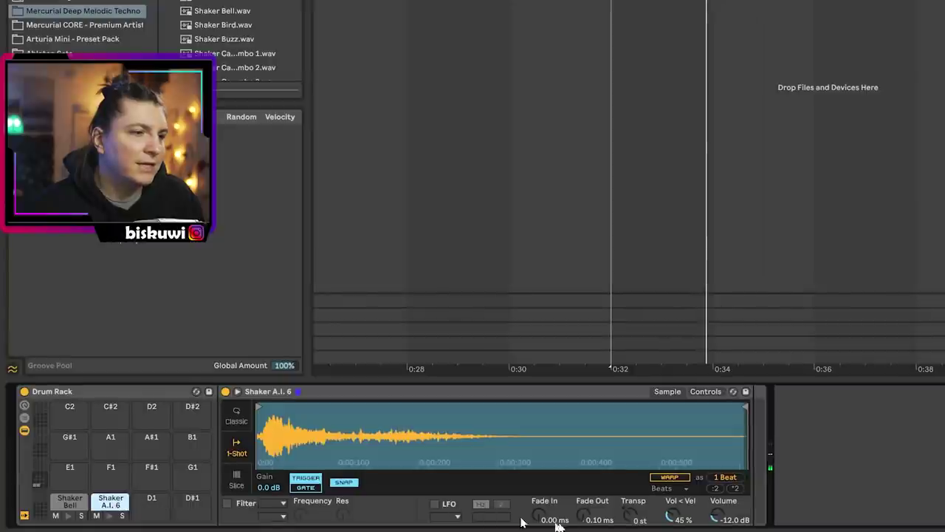
pyautogui.moveTo(111, 500); pyautogui.dragTo(70, 501)
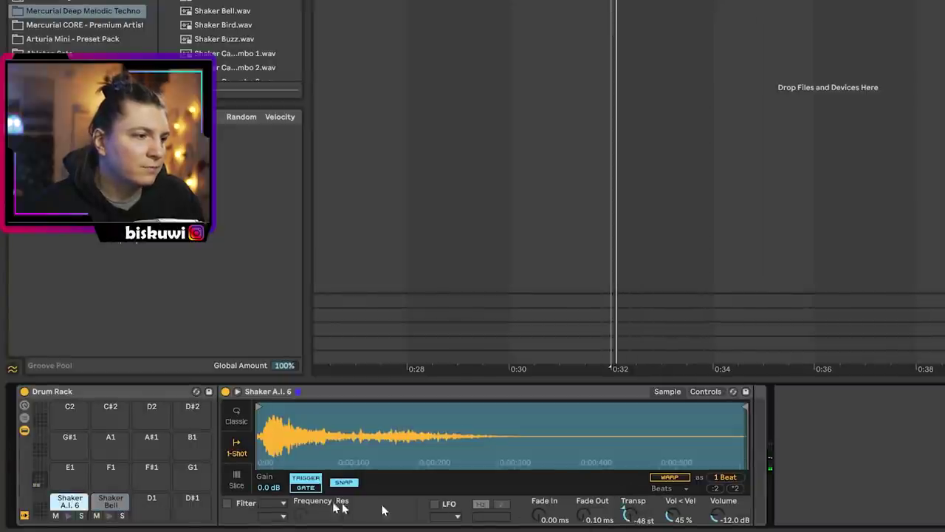
# Trim the start and end of Shaker A.I. 6 to a short hit, with a 1.65 ms fade-in and 9.26 ms fade-out
pyautogui.moveTo(257, 408); pyautogui.dragTo(288, 409)
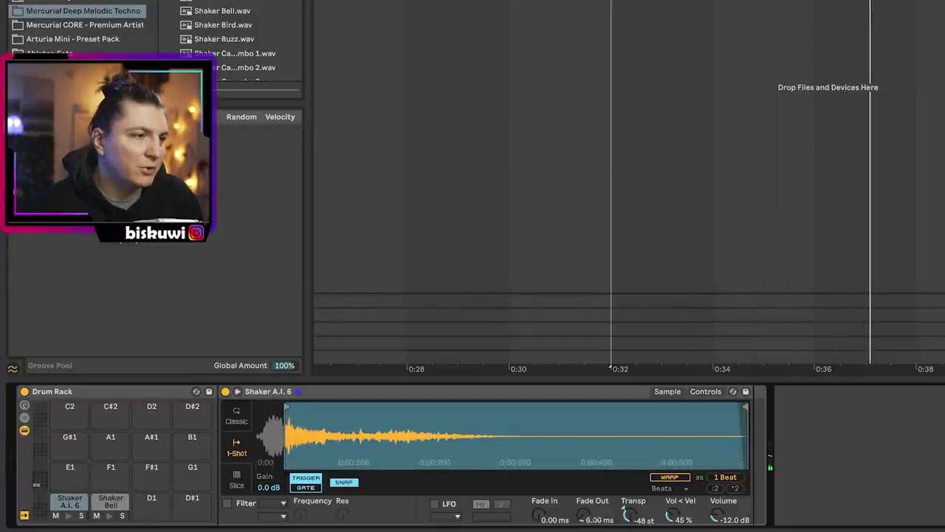
pyautogui.moveTo(539, 515); pyautogui.dragTo(539, 504)
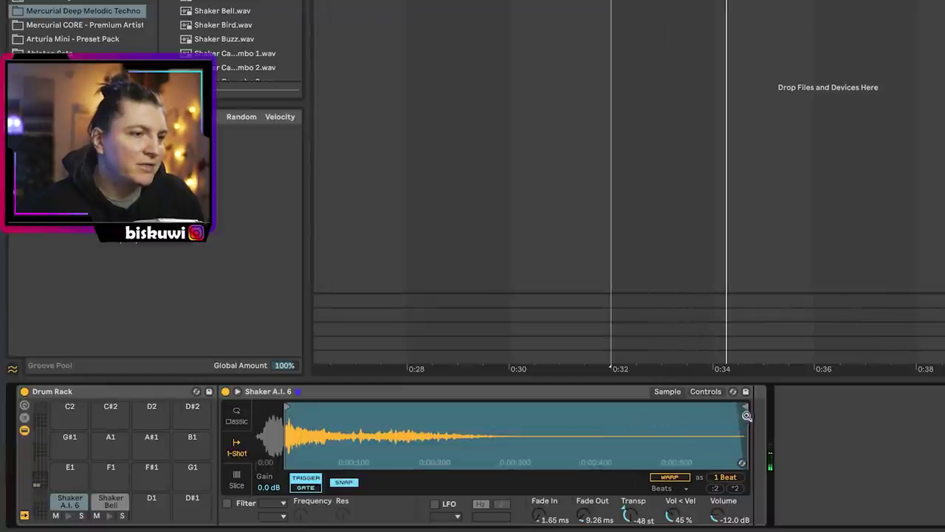
pyautogui.moveTo(742, 436)
pyautogui.mouseDown()
pyautogui.moveTo(326, 474)
pyautogui.moveTo(311, 493)
pyautogui.mouseUp()
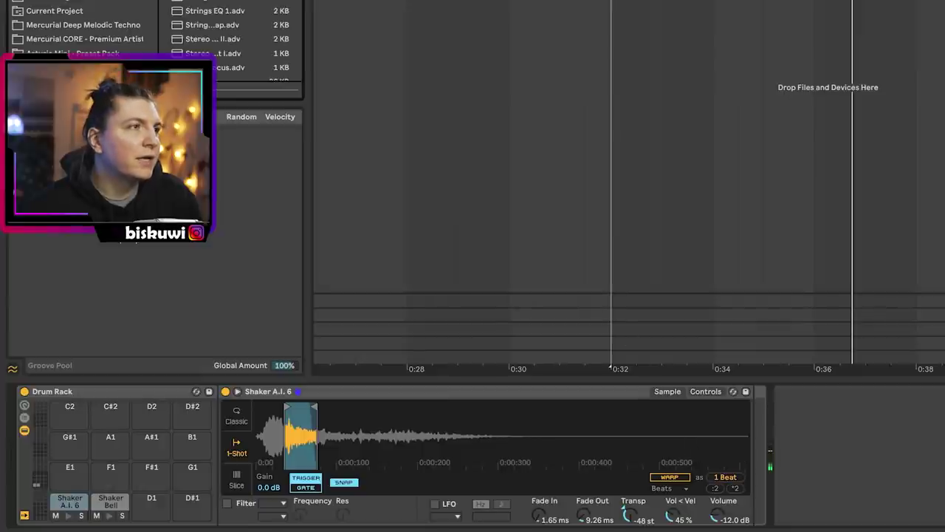
# Add an EQ Eight cutting both lows and highs and a Compressor sidechained from 2-Kick to the shaker track
pyautogui.moveTo(206, 11); pyautogui.dragTo(873, 419)
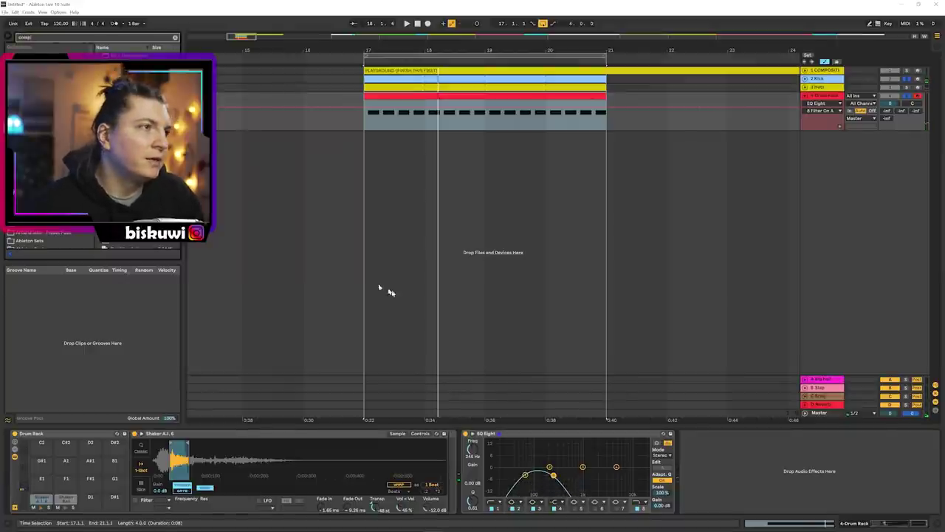
pyautogui.moveTo(44, 56); pyautogui.dragTo(798, 508)
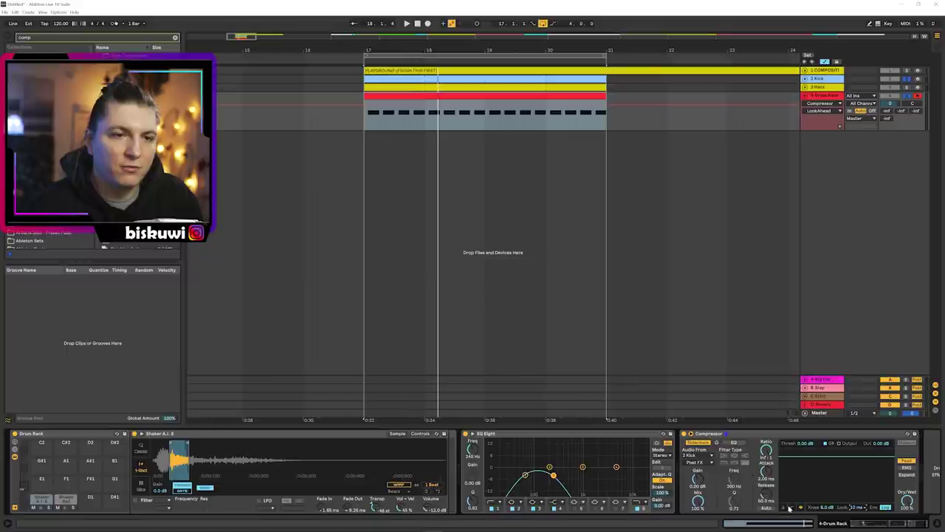
pyautogui.click(789, 508)
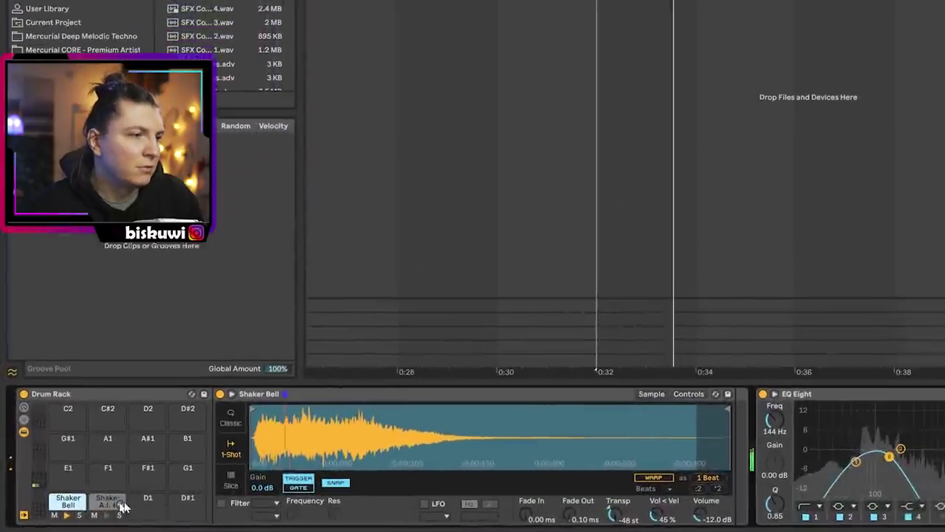
# Trim the start and end of the Shaker Bell sample to a short hit and raise its fade-out
pyautogui.moveTo(259, 407); pyautogui.dragTo(279, 408)
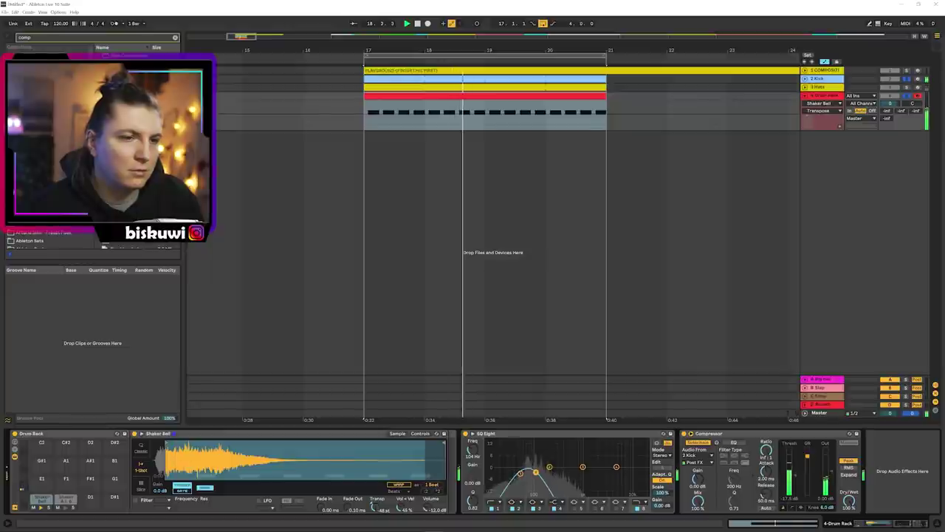
pyautogui.press('a')
pyautogui.moveTo(446, 446); pyautogui.dragTo(191, 451)
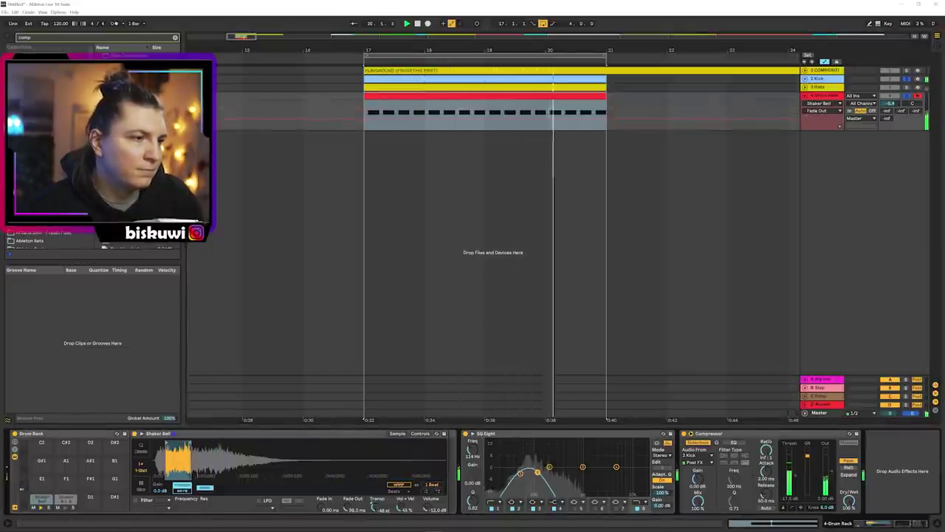
pyautogui.moveTo(355, 510); pyautogui.dragTo(356, 480)
pyautogui.press('space')
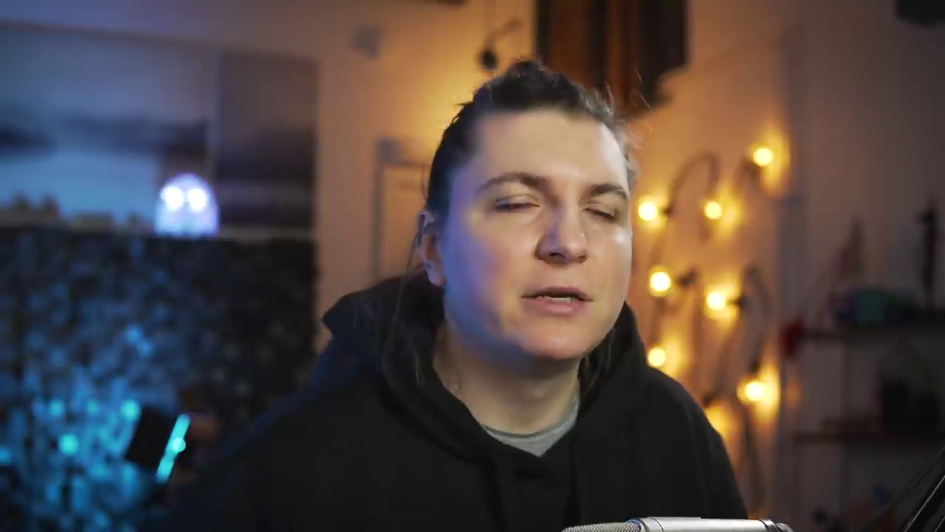
# Create a one-bar MIDI clip at bar 17 on the Serum track with a half-beat F1 note at 1.1.3
pyautogui.moveTo(365, 148); pyautogui.dragTo(422, 140)
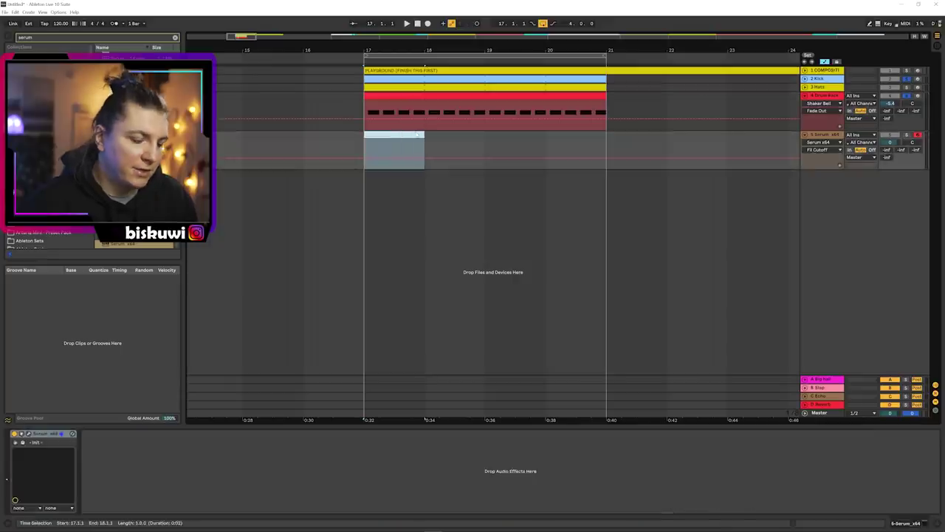
pyautogui.doubleClick(417, 135)
pyautogui.press('space')
pyautogui.hotkey('shift', 'Down')
pyautogui.hotkey('shift', 'Down')
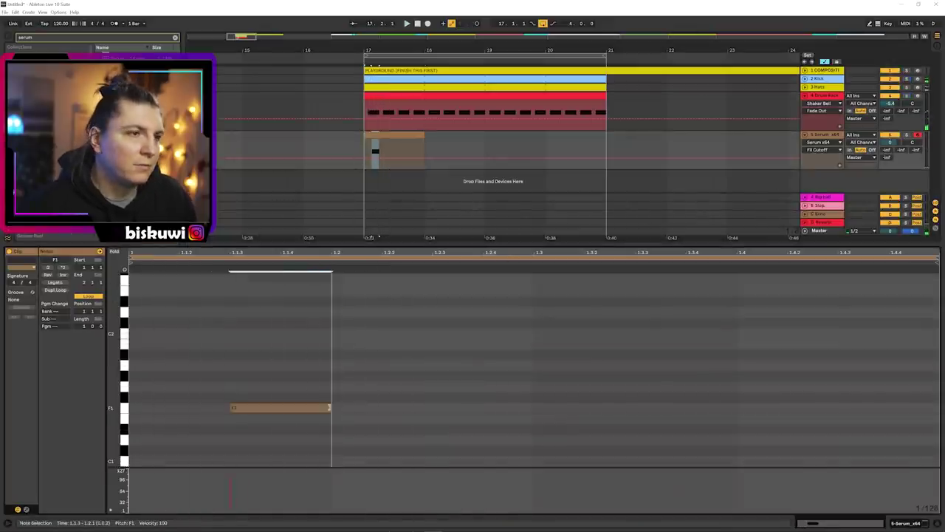
# Duplicate the F1 note to 1.4.3 and extend the looped Serum clip to bar 21
pyautogui.hotkey('ctrl', 'd')
pyautogui.moveTo(419, 416); pyautogui.dragTo(894, 414)
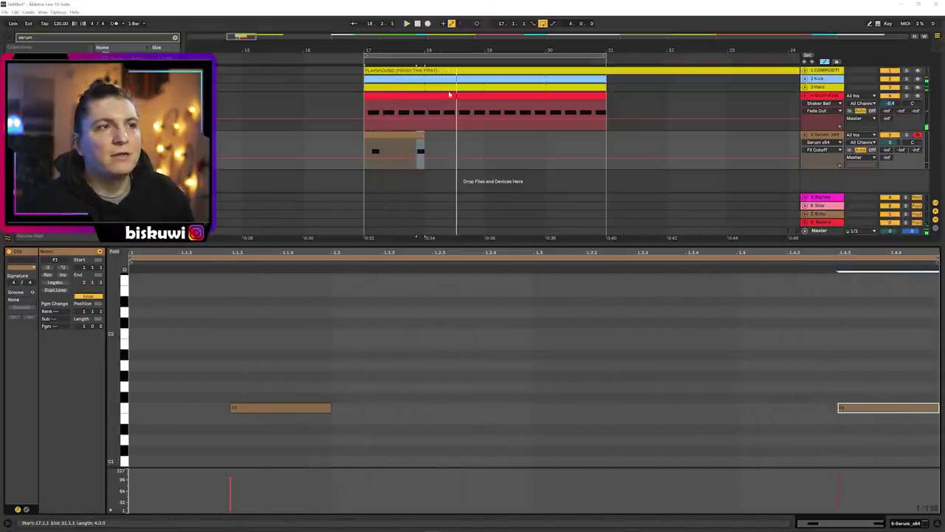
pyautogui.moveTo(418, 136); pyautogui.dragTo(599, 142)
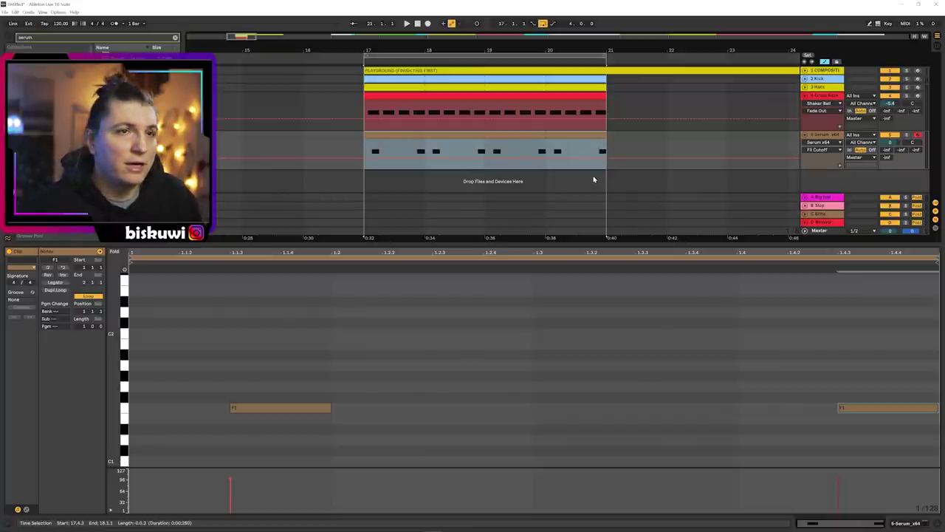
# Open Serum and shape the bass with oscillator A one octave down and a low cutoff on the MG Low 24 filter
pyautogui.hotkey('shift', 'Tab')
pyautogui.click(23, 442)
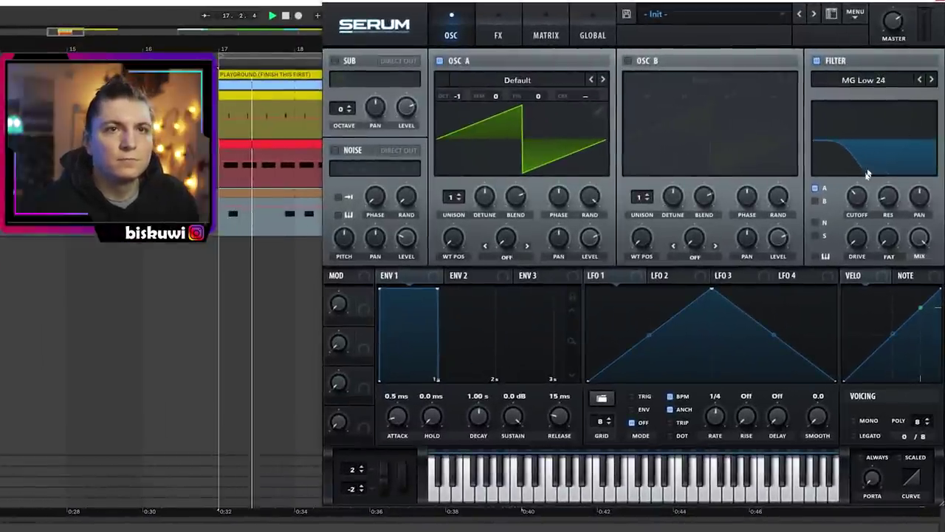
pyautogui.moveTo(864, 194)
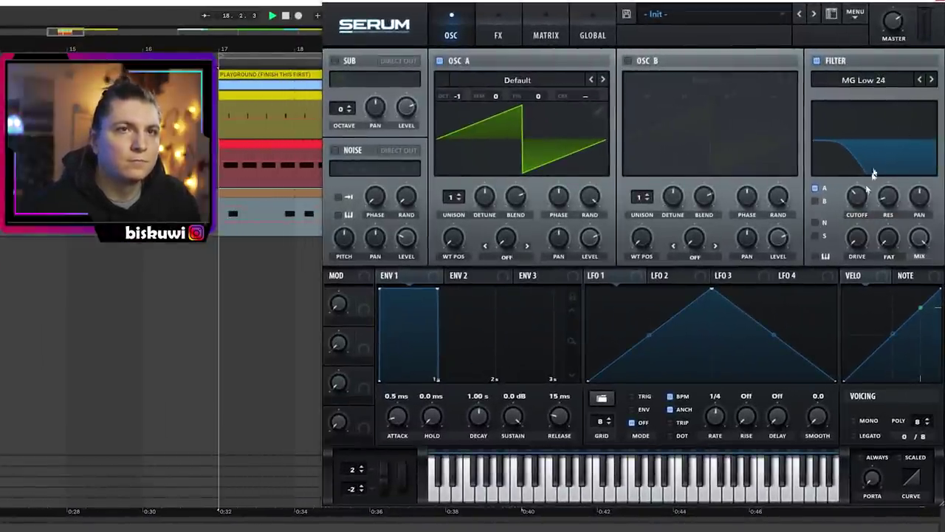
pyautogui.click(837, 62)
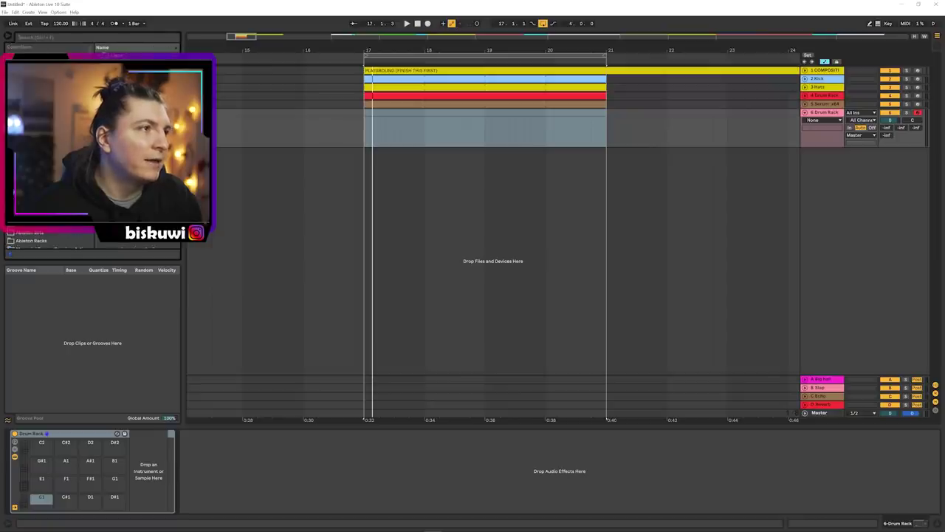
# Audition the percussion samples and load Perc 9.wav onto the new Drum Rack's C1 pad
pyautogui.press('Down')
pyautogui.press('Down')
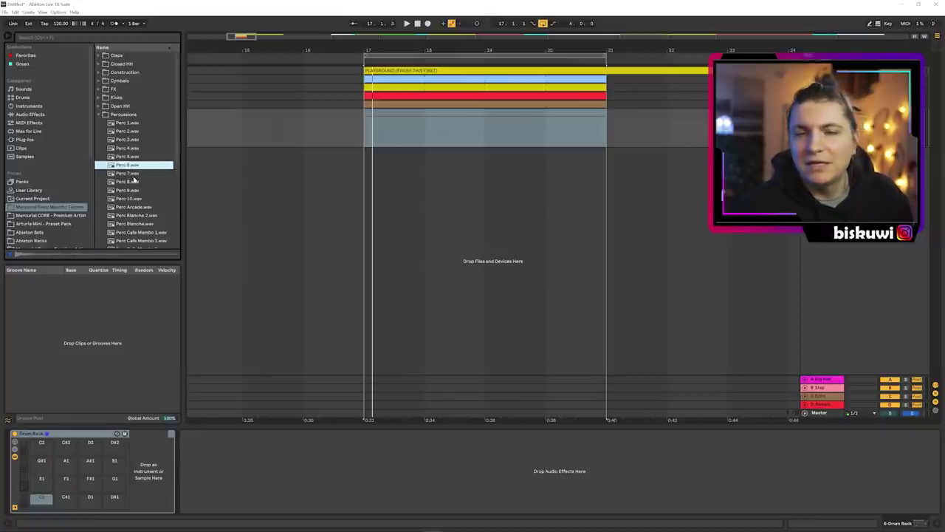
pyautogui.press('Down')
pyautogui.press('Down')
pyautogui.press('Down')
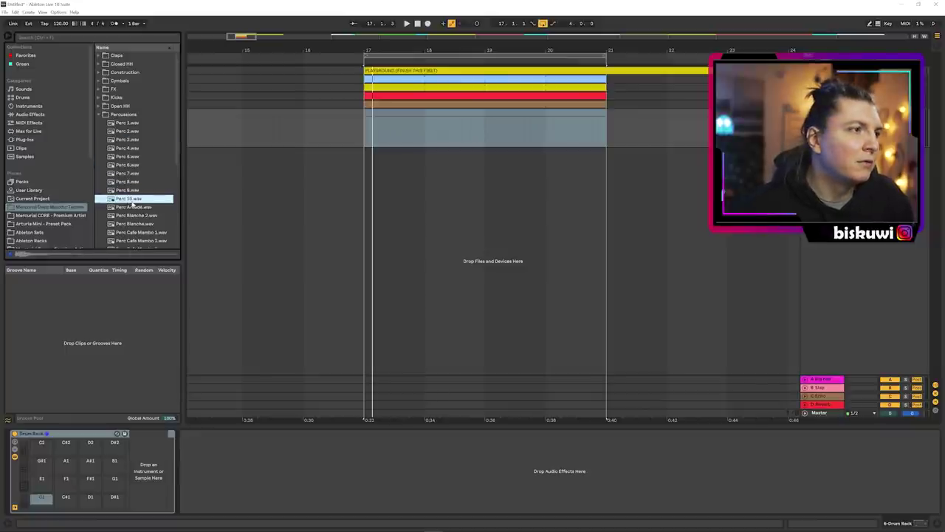
pyautogui.moveTo(129, 191); pyautogui.dragTo(67, 495)
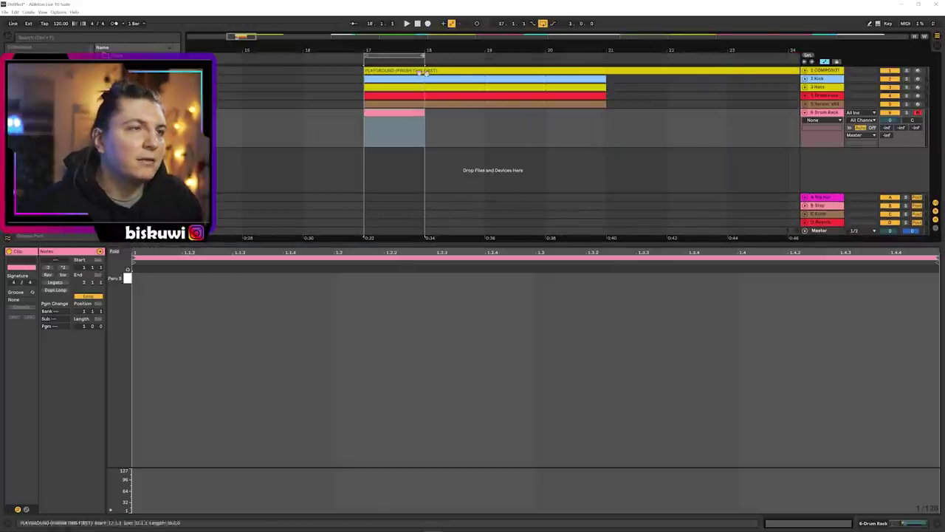
# Place a Perc 9 note at 1.1.4 in the new one-bar drum clip and copy it to 1.4.2
pyautogui.press('+')
pyautogui.press('space')
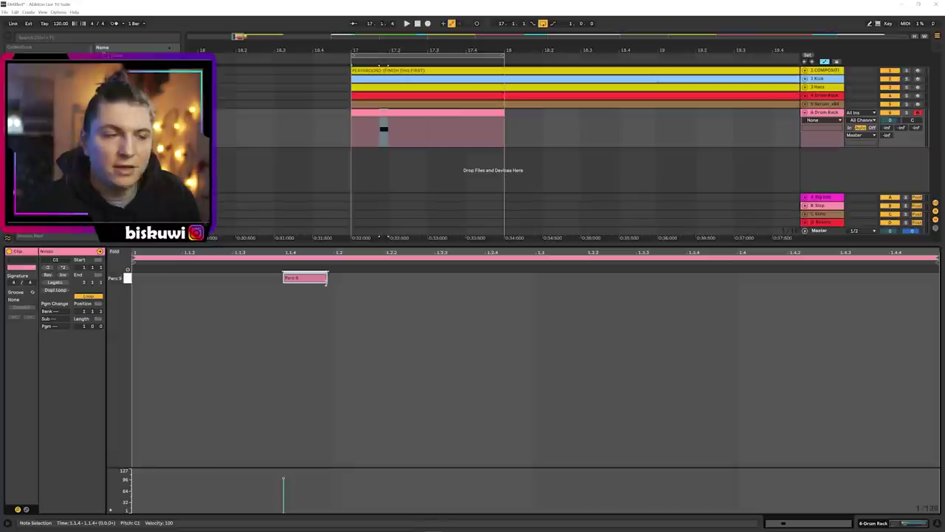
pyautogui.press('space')
pyautogui.moveTo(305, 286); pyautogui.dragTo(810, 284)
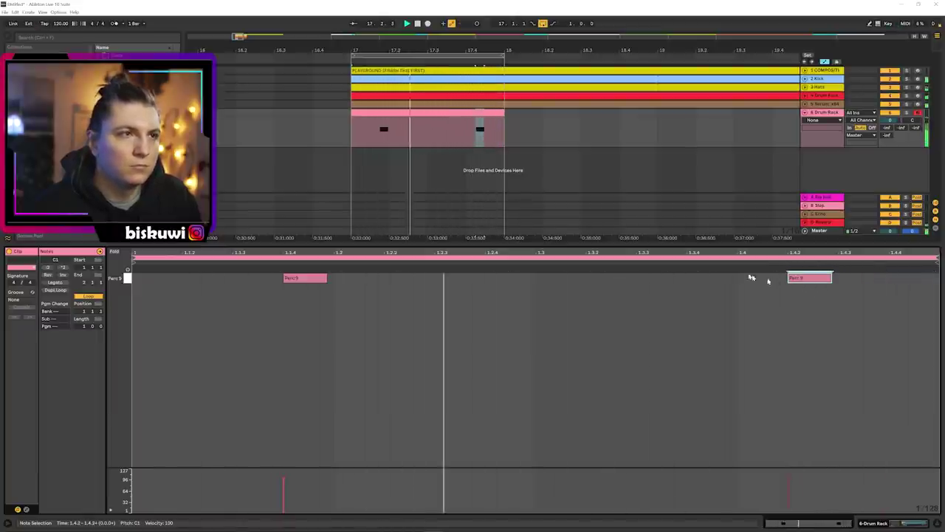
# Load the Perc Blanche 2.wav sample onto the Drum Rack's C#1 pad
pyautogui.hotkey('shift', 'Tab')
pyautogui.click(137, 200)
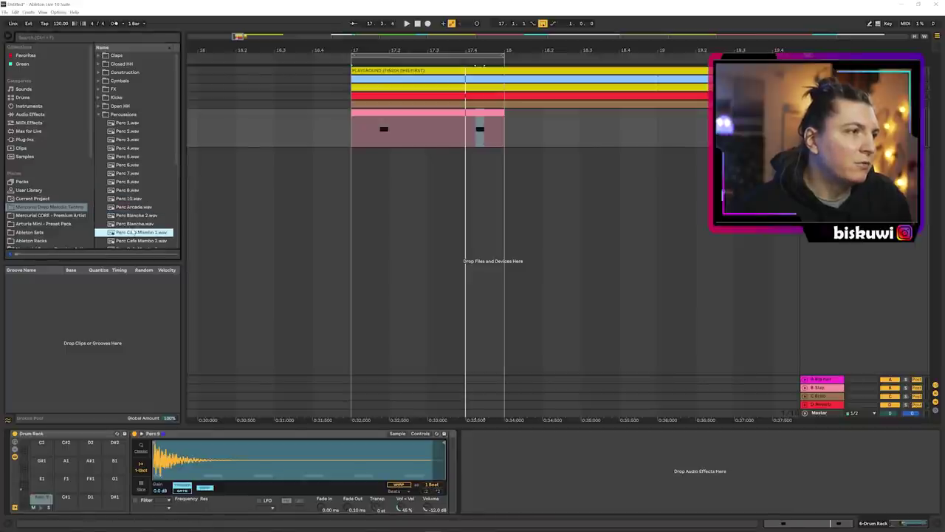
pyautogui.moveTo(86, 486); pyautogui.dragTo(70, 496)
# Audition more percussion samples and load Perc Galaxy 1, Perc Flam 2 and Perc Rim onto pads D1, D#1 and E1
pyautogui.click(143, 231)
pyautogui.scroll(-2, 141, 229)
pyautogui.click(141, 222)
pyautogui.scroll(-2, 140, 237)
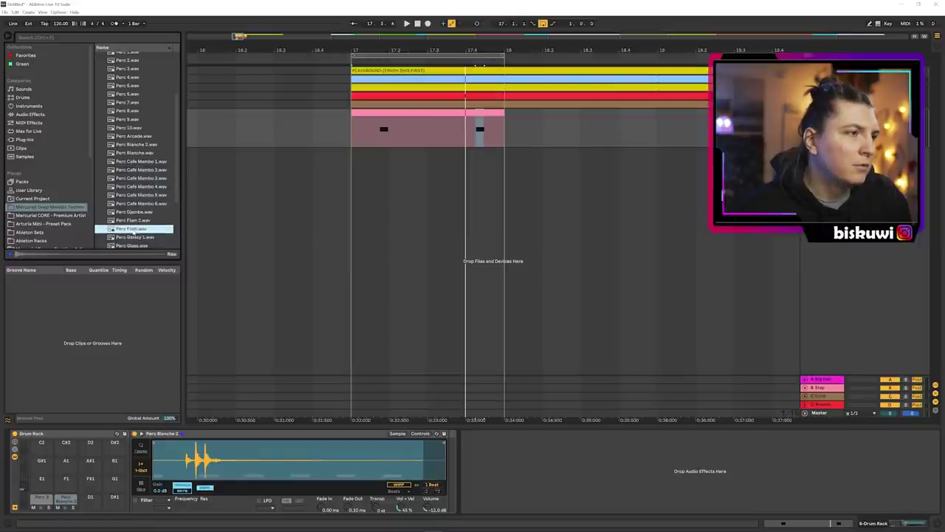
pyautogui.click(133, 236)
pyautogui.moveTo(134, 241); pyautogui.dragTo(90, 496)
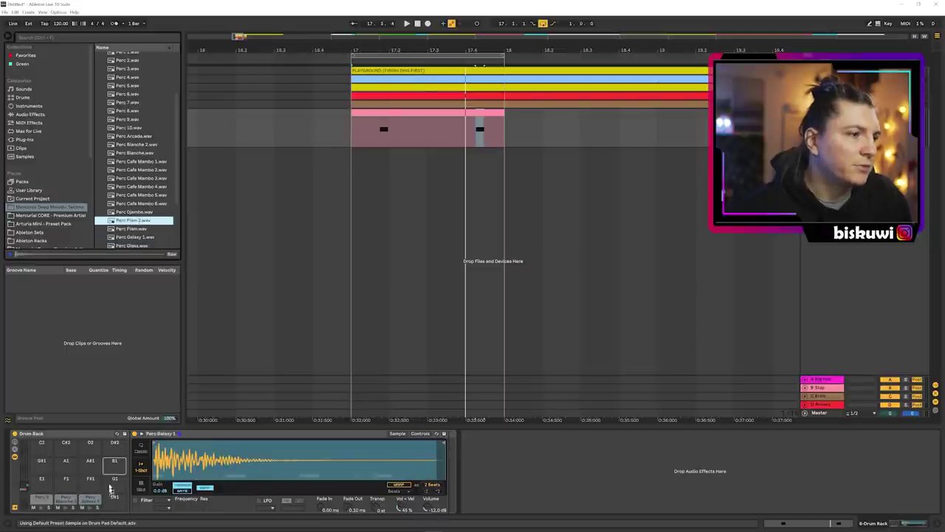
pyautogui.scroll(-3, 139, 214)
pyautogui.click(137, 200)
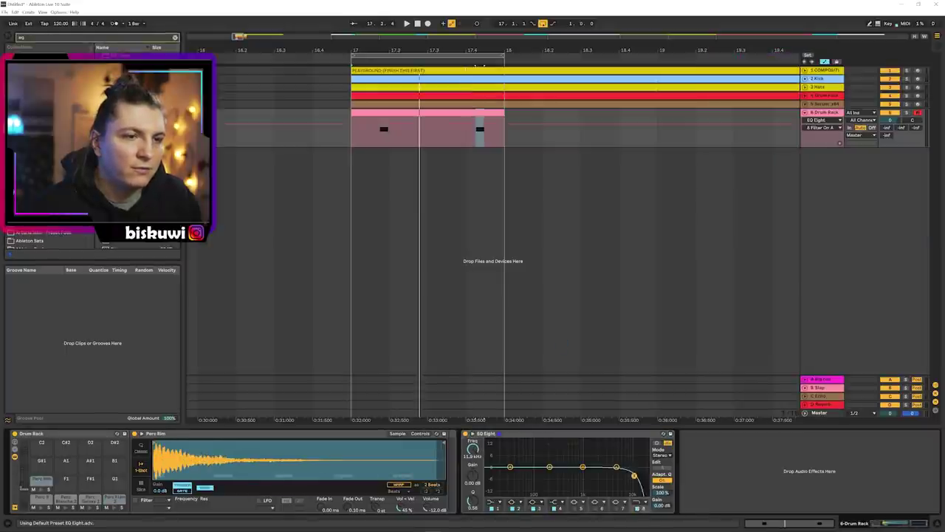
# Lower the EQ Eight high-cut filter to 1.53 kHz and insert a Reverb before it with High quality
pyautogui.moveTo(633, 474); pyautogui.dragTo(591, 477)
pyautogui.hotkey('ctrl', 'f')
pyautogui.write('reve')
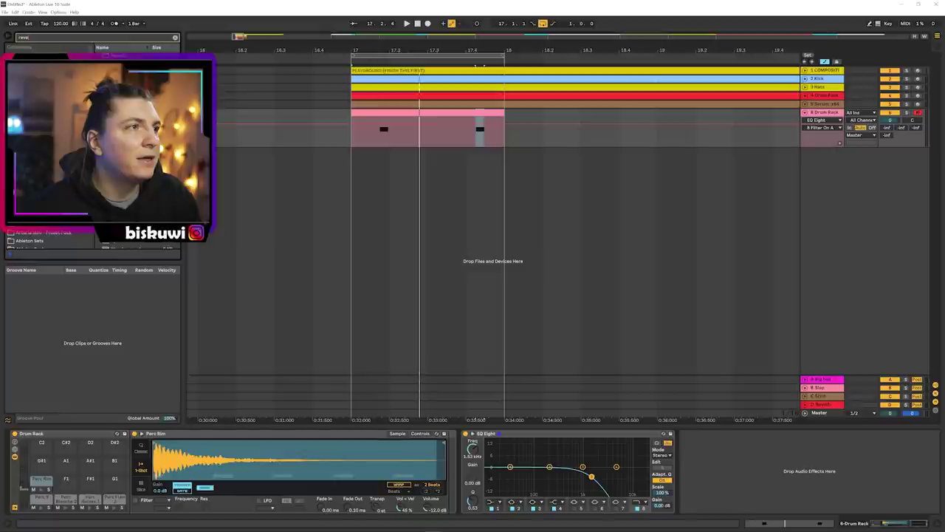
pyautogui.moveTo(59, 56); pyautogui.dragTo(467, 469)
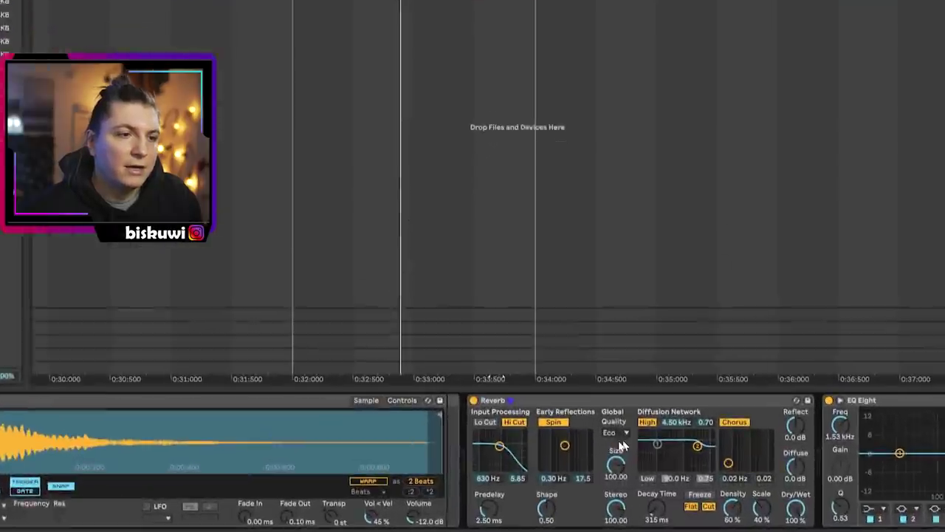
pyautogui.click(617, 433)
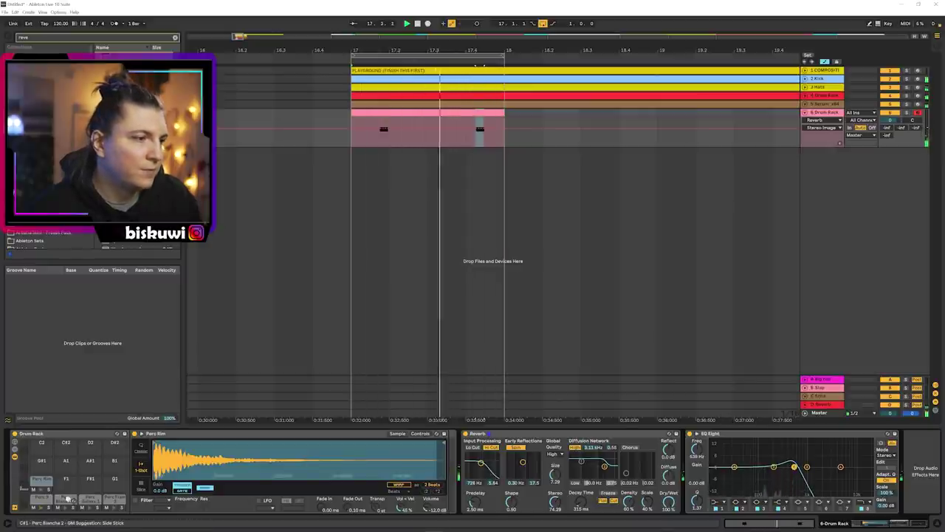
# Transpose Perc Blanche 2 by -16 st at 4.00 dB, trim the sample's start and end, and give it a 27.0 ms fade-out
pyautogui.click(52, 505)
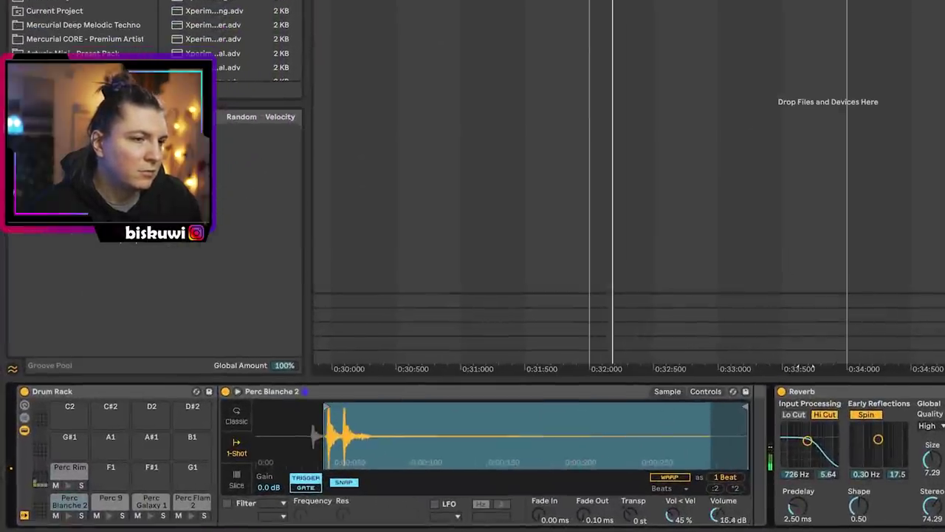
pyautogui.moveTo(624, 512); pyautogui.dragTo(624, 507)
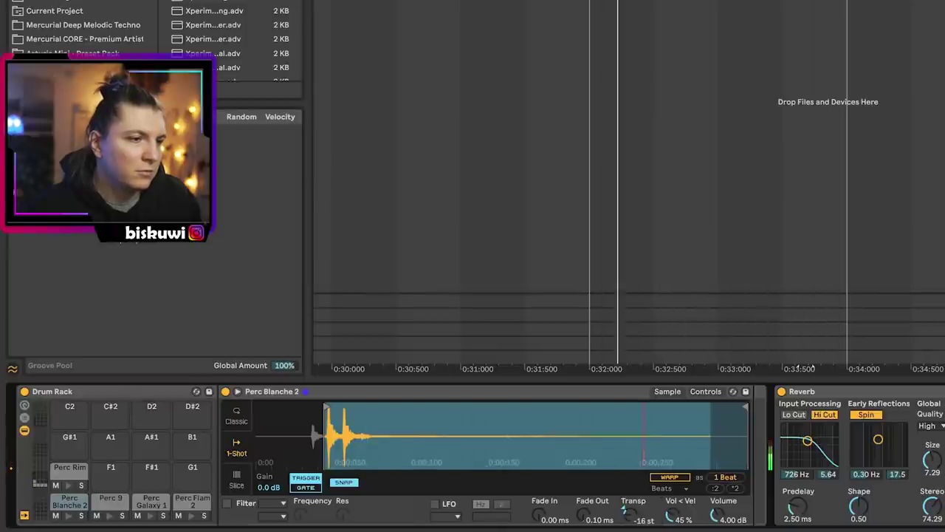
pyautogui.moveTo(326, 429); pyautogui.dragTo(341, 428)
pyautogui.moveTo(744, 429)
pyautogui.mouseDown()
pyautogui.moveTo(390, 426)
pyautogui.moveTo(438, 426)
pyautogui.mouseUp()
pyautogui.moveTo(583, 514); pyautogui.dragTo(582, 503)
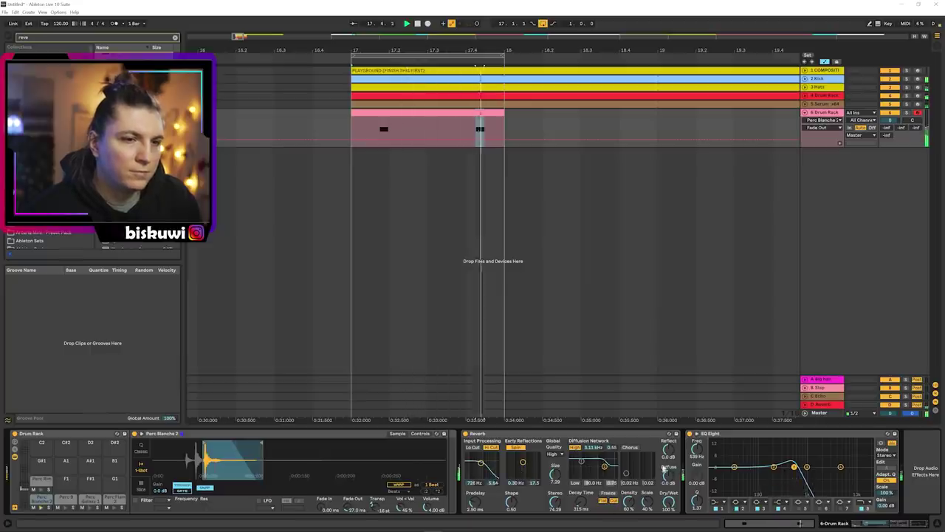
# Set the percussion reverb to 71% wet, its EQ peak node to 417 Hz and the track volume to -9.8 dB
pyautogui.moveTo(668, 502); pyautogui.dragTo(668, 517)
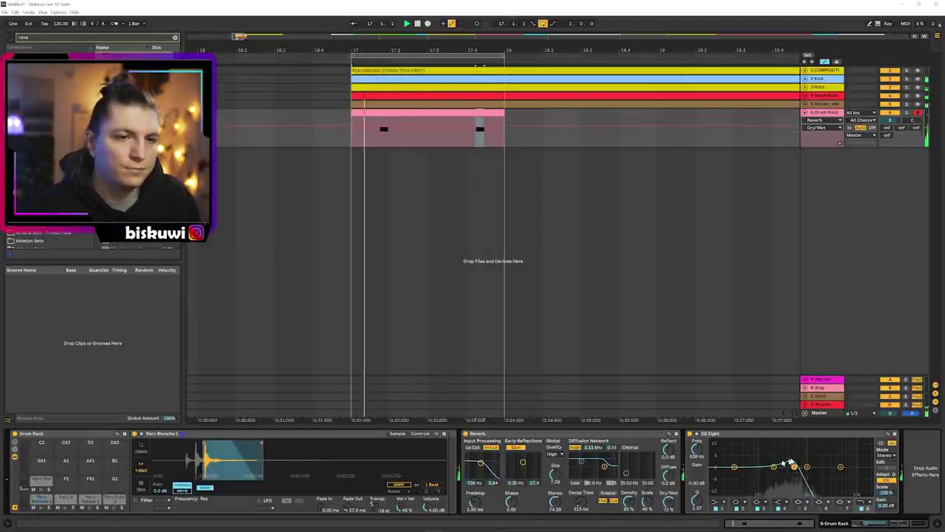
pyautogui.moveTo(794, 466)
pyautogui.mouseDown()
pyautogui.moveTo(804, 471)
pyautogui.moveTo(779, 468)
pyautogui.moveTo(788, 468)
pyautogui.mouseUp()
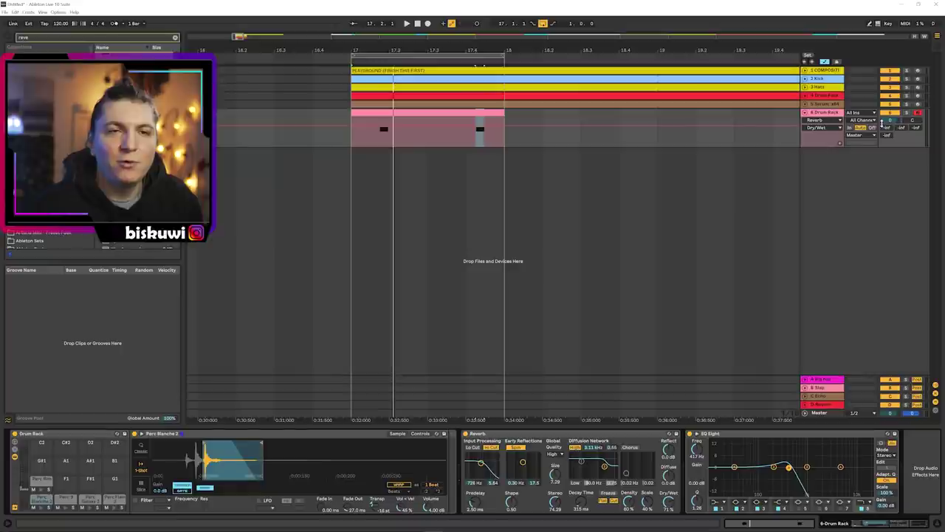
pyautogui.moveTo(888, 121); pyautogui.dragTo(888, 140)
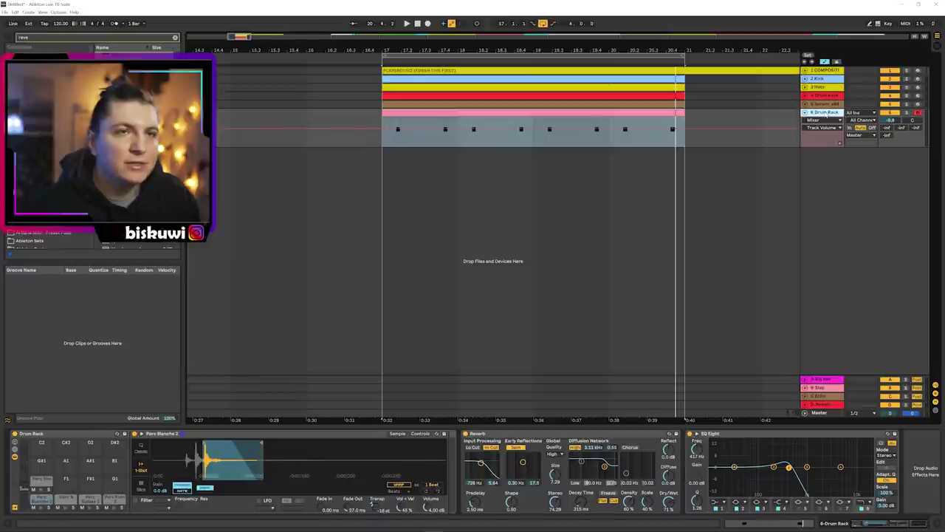
# Duplicate the percussion Drum Rack track and delete all notes in the copied clip
pyautogui.hotkey('ctrl', 'd')
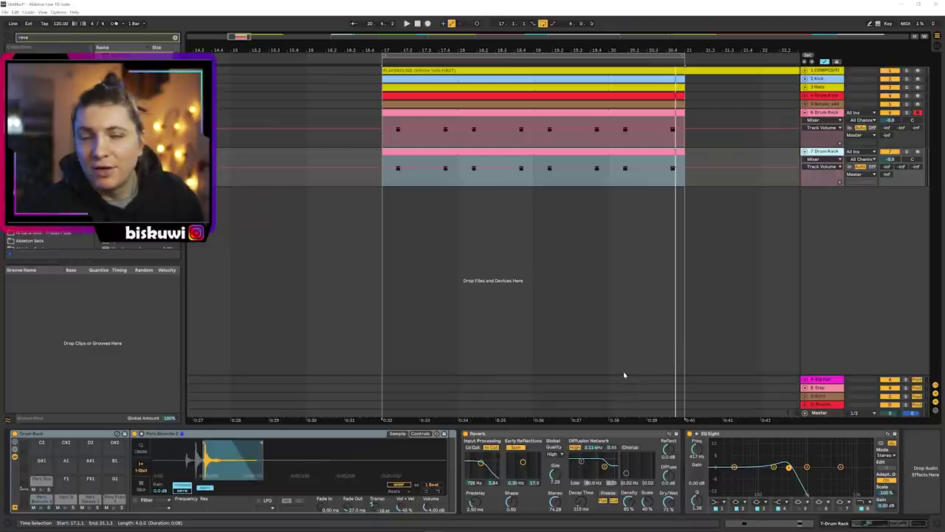
pyautogui.doubleClick(516, 150)
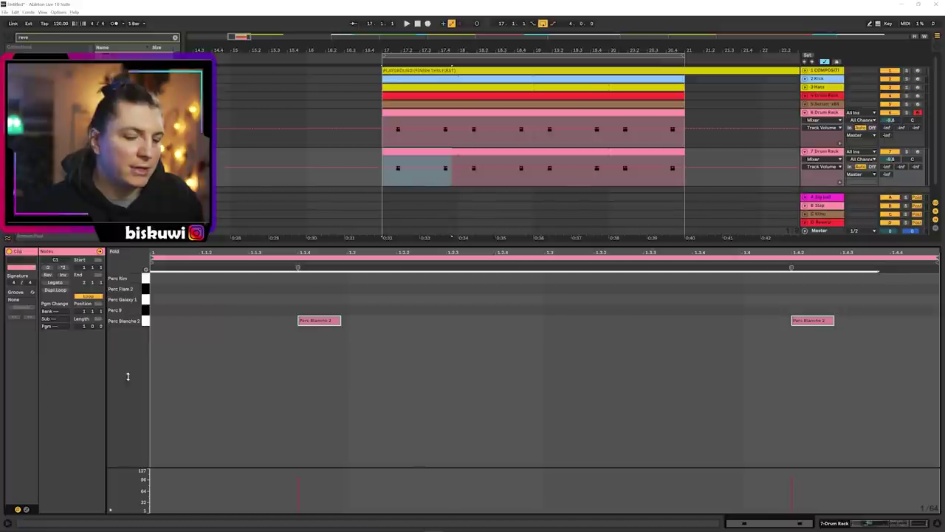
pyautogui.press('Delete')
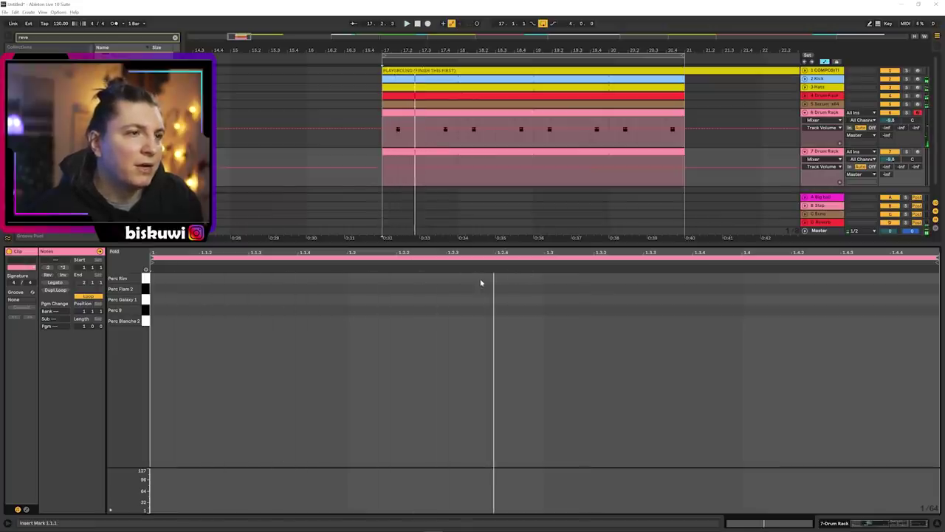
# Add a Perc Rim note at 1.2.4 and shape its sample with -6 st transposition, an earlier end and a 176 ms fade-out
pyautogui.press('space')
pyautogui.moveTo(489, 278); pyautogui.dragTo(502, 277)
pyautogui.click(509, 274)
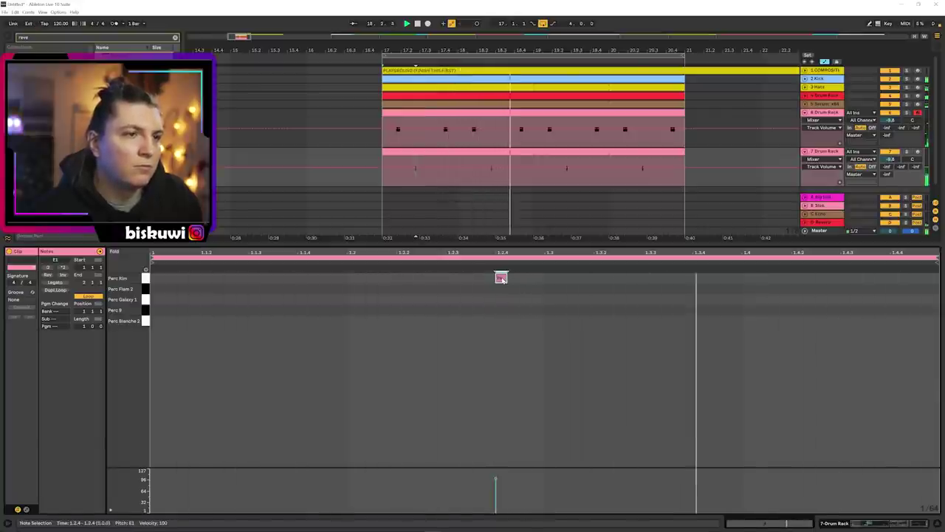
pyautogui.hotkey('shift', 'Tab')
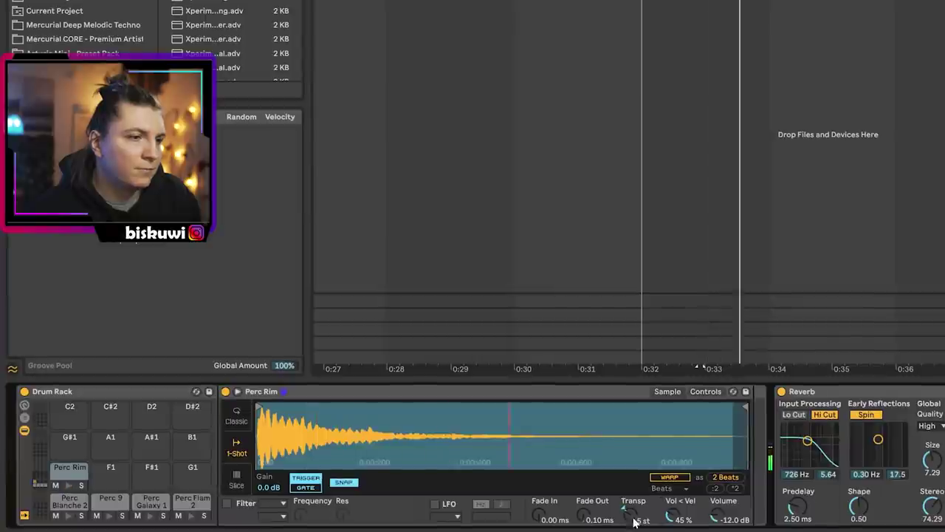
pyautogui.moveTo(727, 412); pyautogui.dragTo(405, 437)
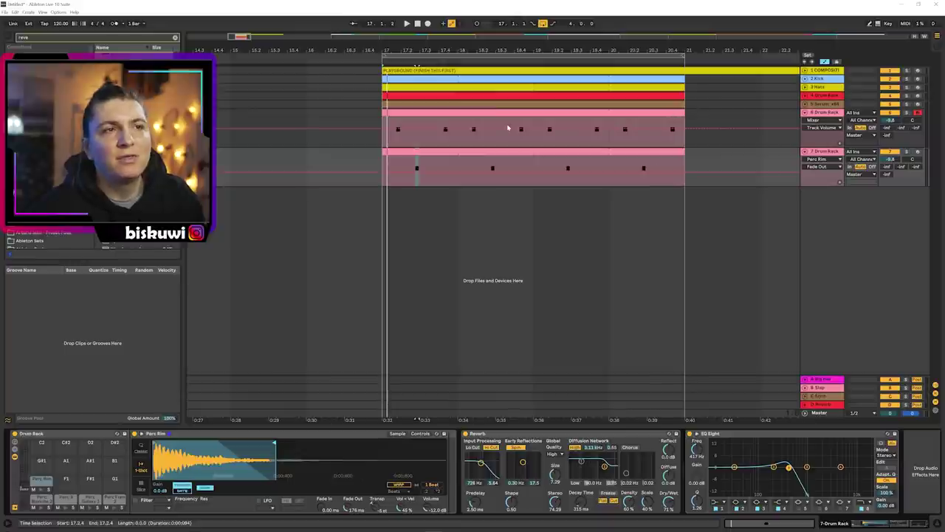
# Consolidate bars 17 to 19 into two-bar clips on both percussion tracks
pyautogui.moveTo(529, 138); pyautogui.dragTo(391, 116)
pyautogui.moveTo(533, 158); pyautogui.dragTo(389, 157)
pyautogui.click(407, 150)
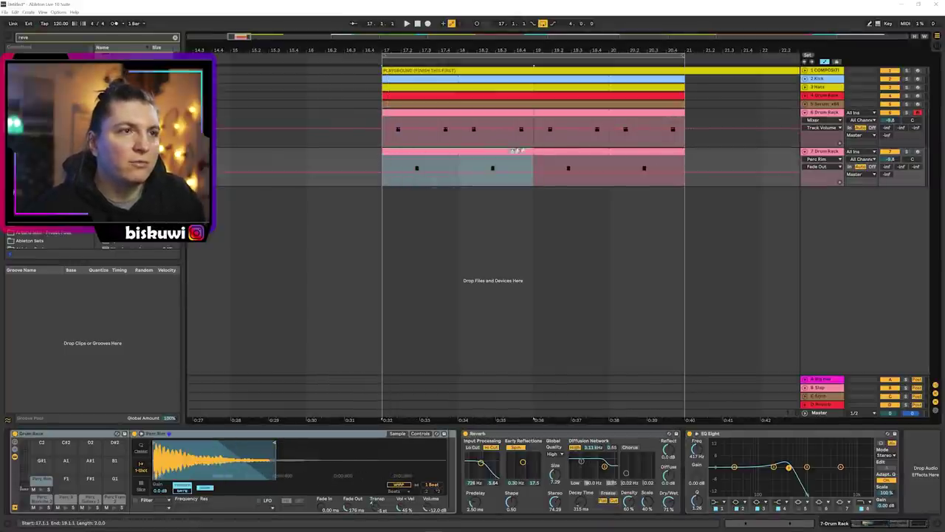
# Delete the Perc Blanche 2 note at 1.4.2 from its two-bar clip and add a Perc Rim note at 2.4.3 in the other
pyautogui.doubleClick(517, 151)
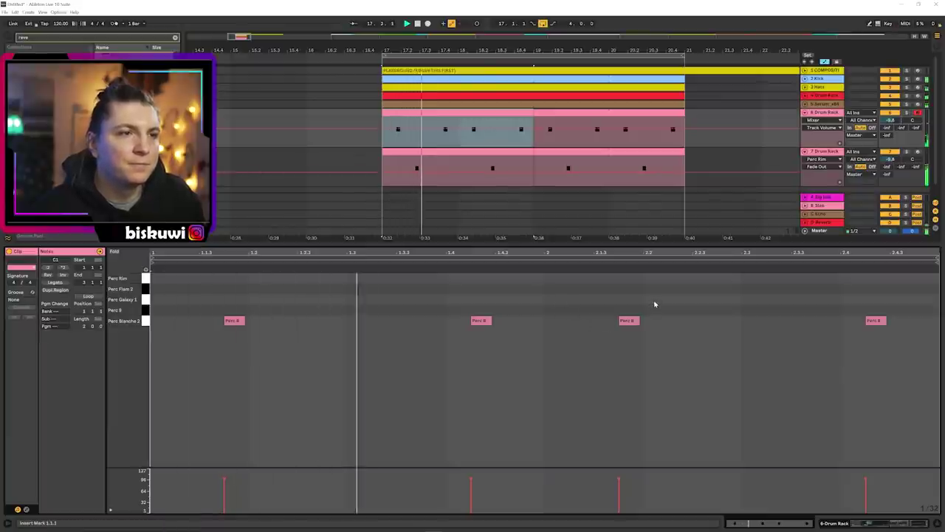
pyautogui.click(516, 305)
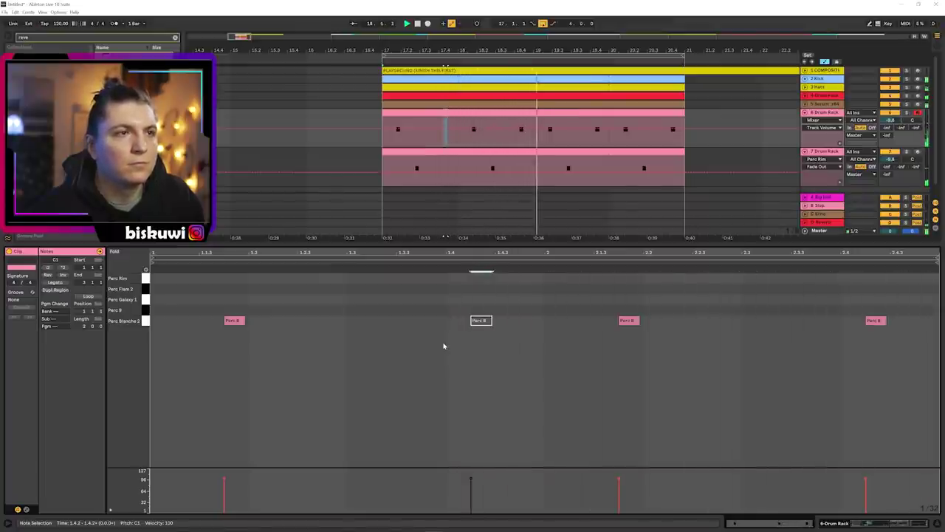
pyautogui.click(472, 152)
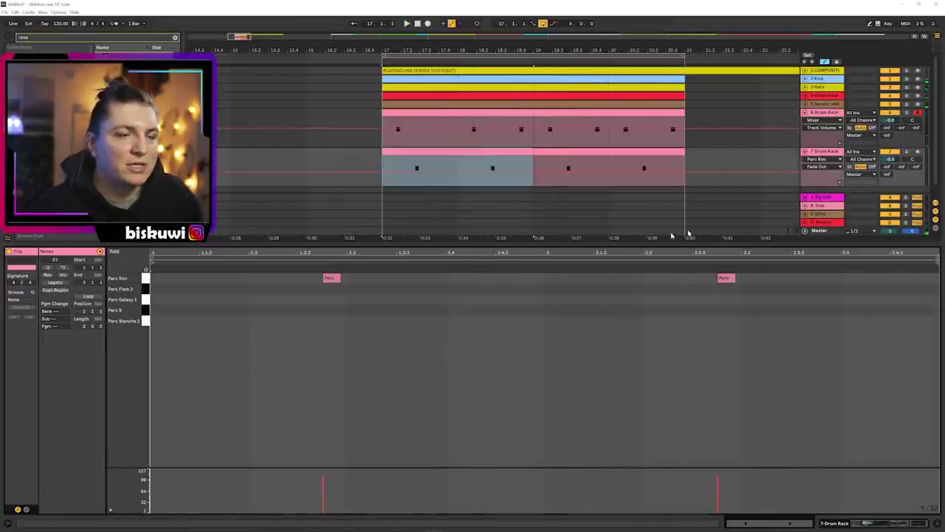
pyautogui.doubleClick(895, 278)
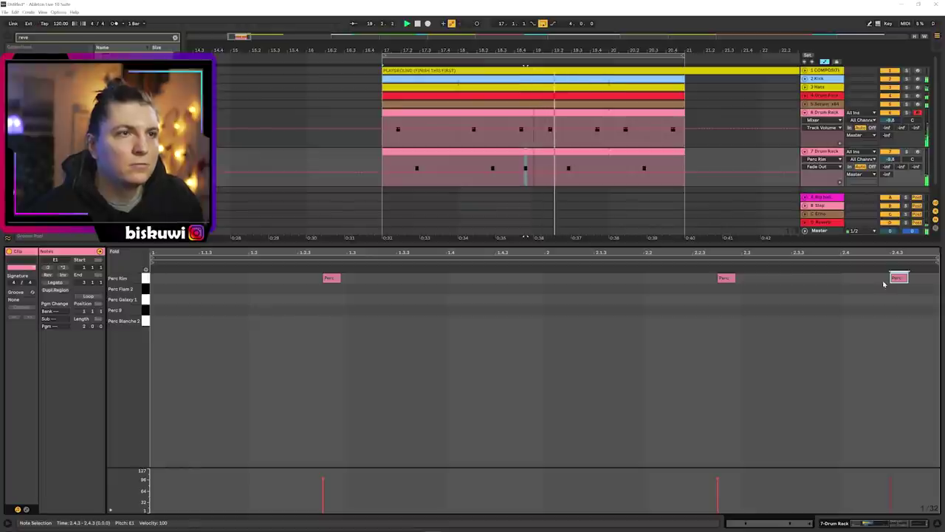
# Create a new MIDI track below the percussion, load Serum onto it and place the 5 Main Lead 1 clip at bar 17
pyautogui.click(820, 122)
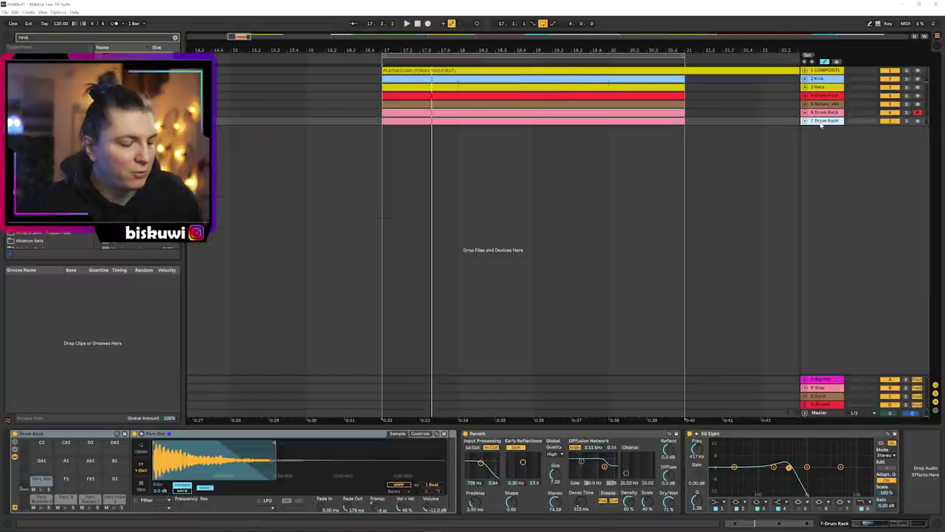
pyautogui.click(820, 125)
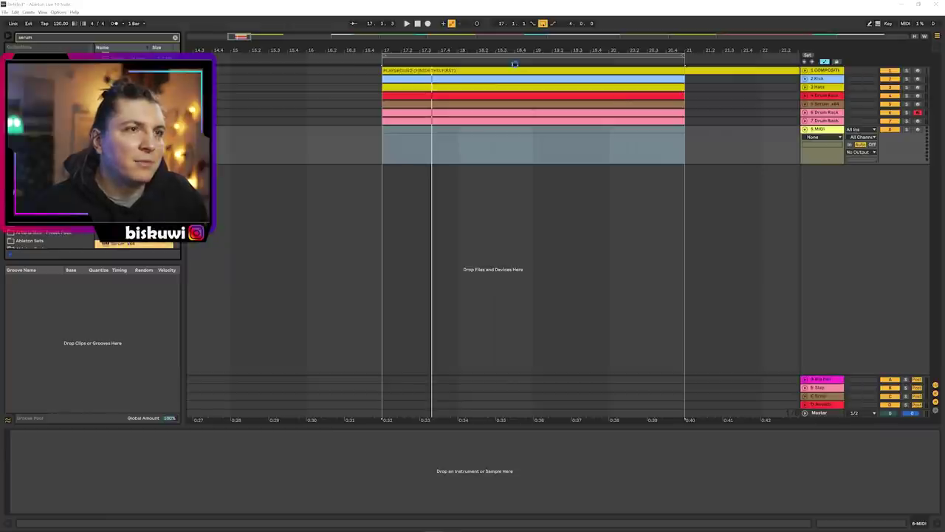
pyautogui.press('Return')
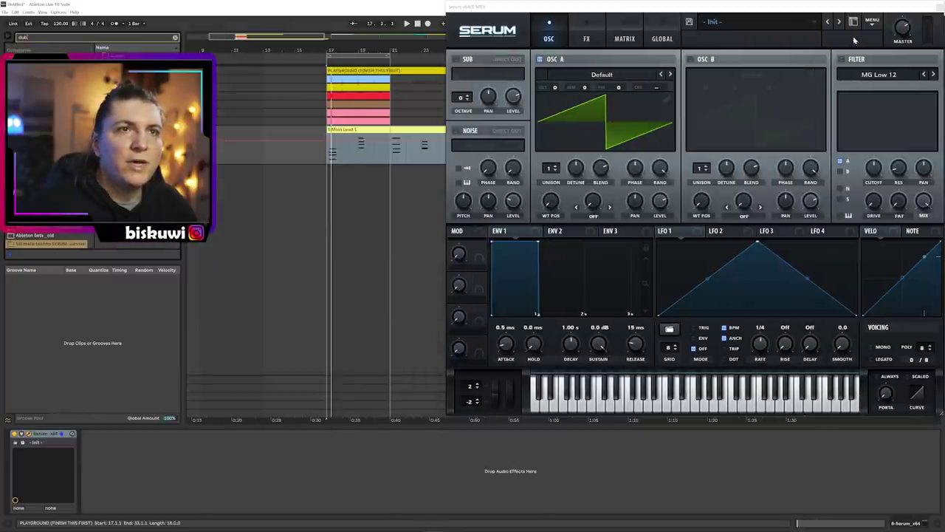
# Load the PL - Moving band preset in Serum and set the lead track's volume to -13.2 dB
pyautogui.click(768, 22)
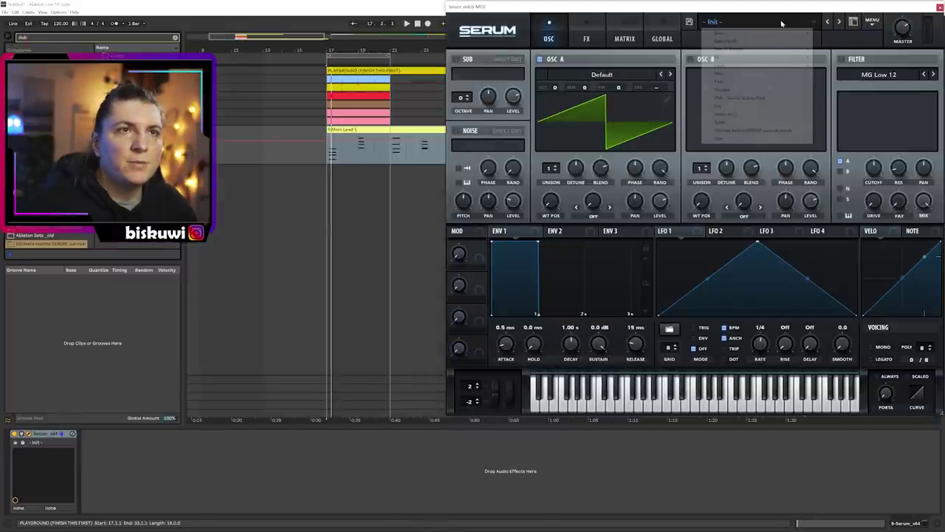
pyautogui.moveTo(753, 130)
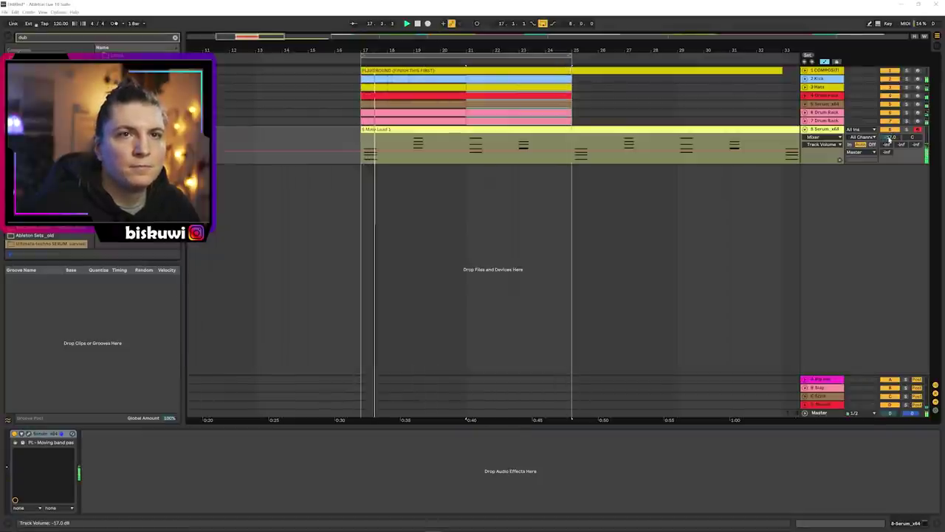
pyautogui.moveTo(889, 140); pyautogui.dragTo(890, 141)
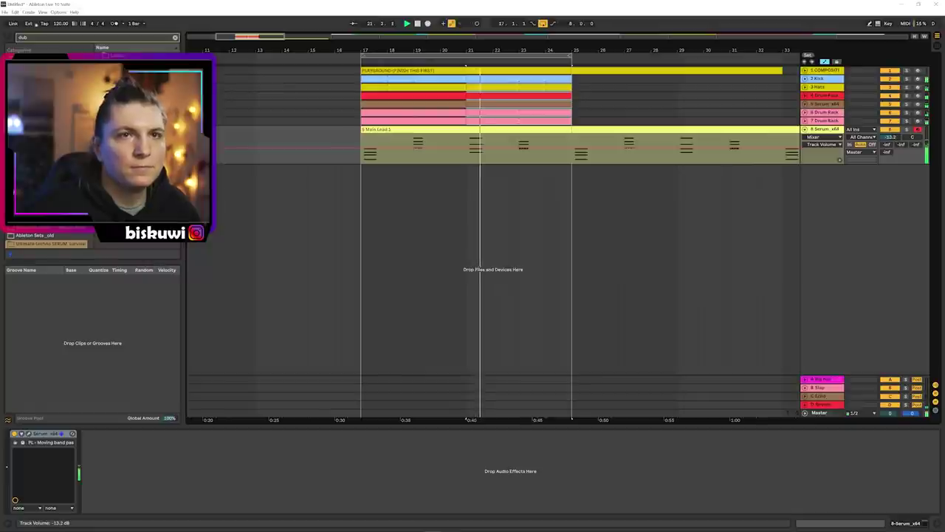
pyautogui.click(825, 137)
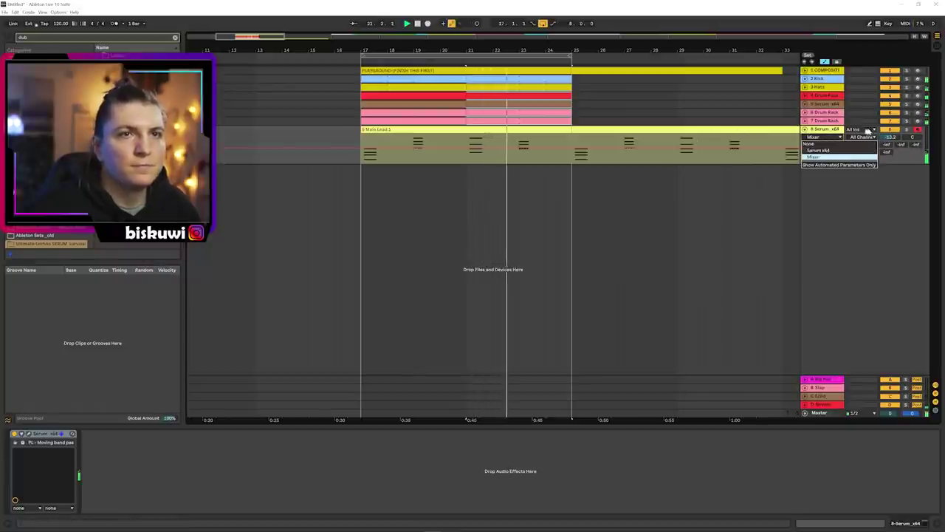
pyautogui.click(813, 156)
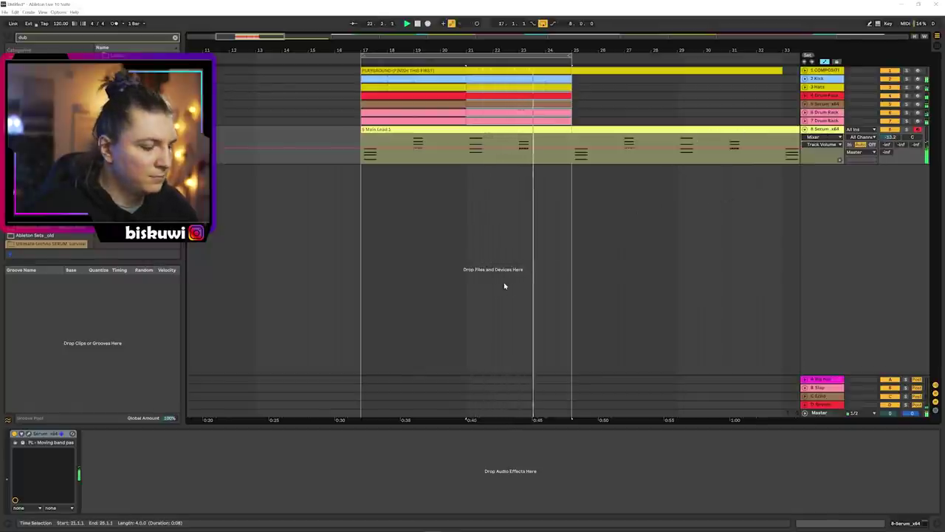
# Insert an EQ Eight after Serum on the lead track
pyautogui.hotkey('ctrl', 'f')
pyautogui.write('eq')
pyautogui.press('Return')
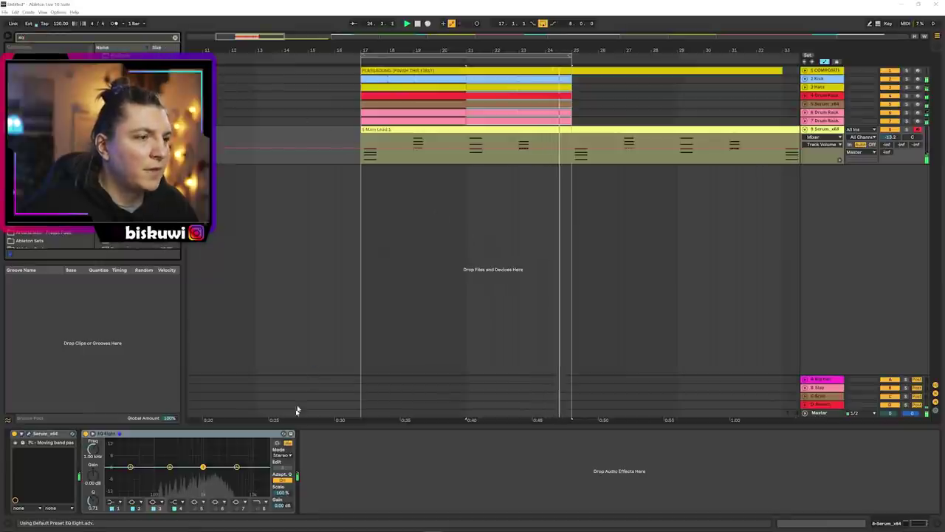
# Cut the lows and highs of the Serum lead with the outer bands of EQ Eight and adjust the lead track's volume
pyautogui.click(258, 508)
pyautogui.moveTo(270, 466)
pyautogui.mouseDown()
pyautogui.moveTo(220, 473)
pyautogui.moveTo(260, 463)
pyautogui.mouseUp()
pyautogui.doubleClick(130, 468)
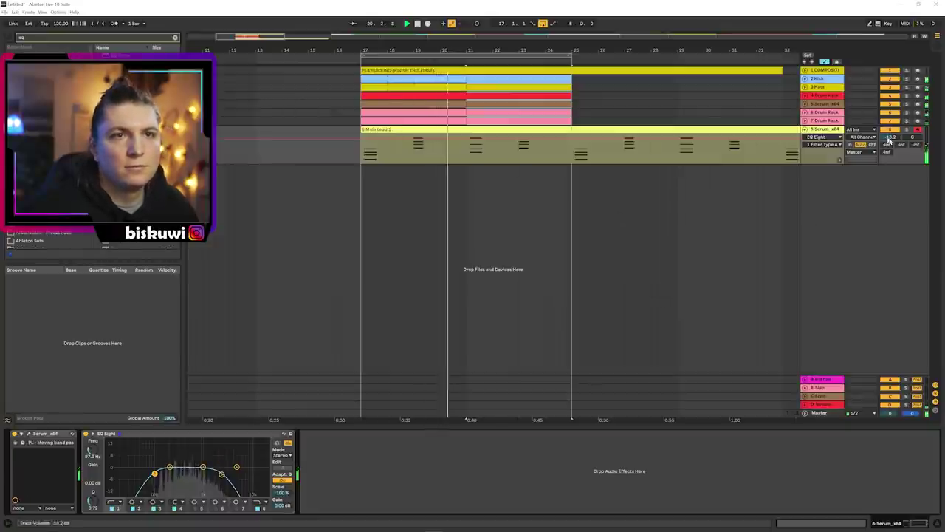
pyautogui.moveTo(890, 140); pyautogui.dragTo(889, 122)
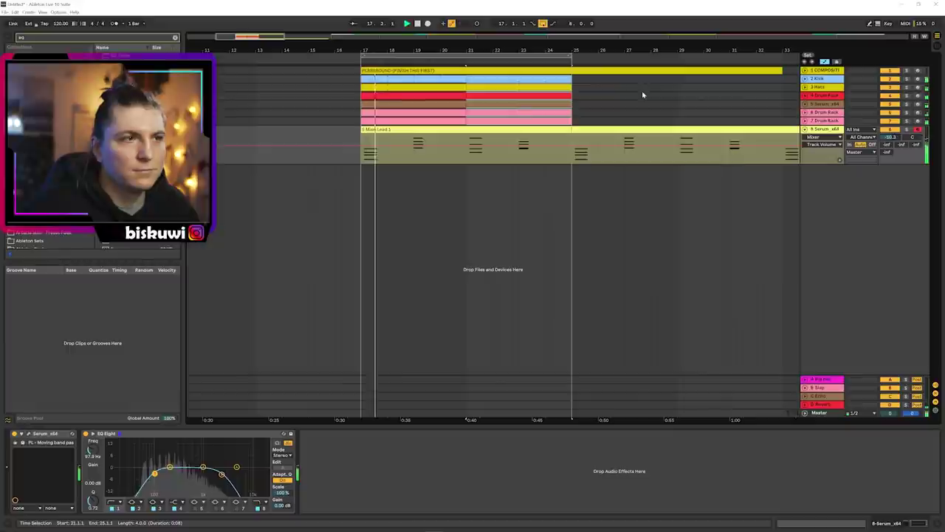
pyautogui.moveTo(539, 53); pyautogui.dragTo(539, 50)
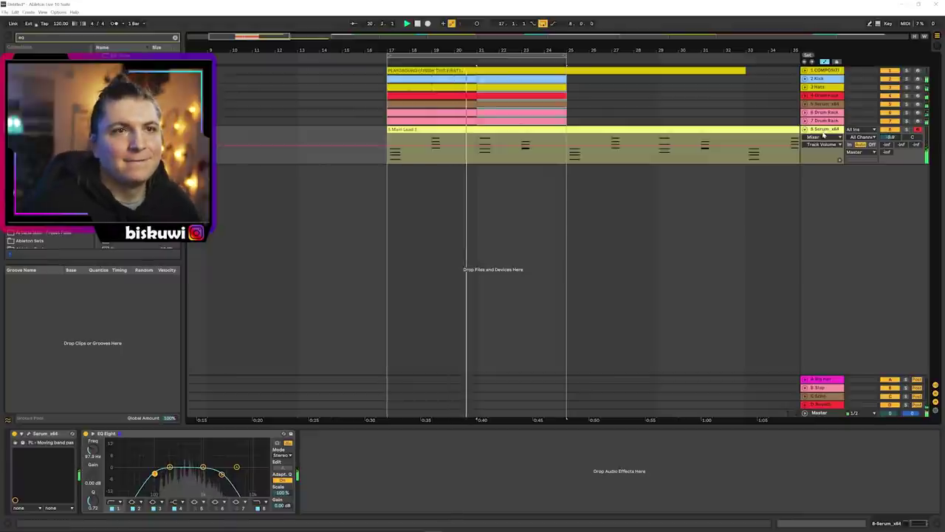
pyautogui.scroll(-3, 823, 135)
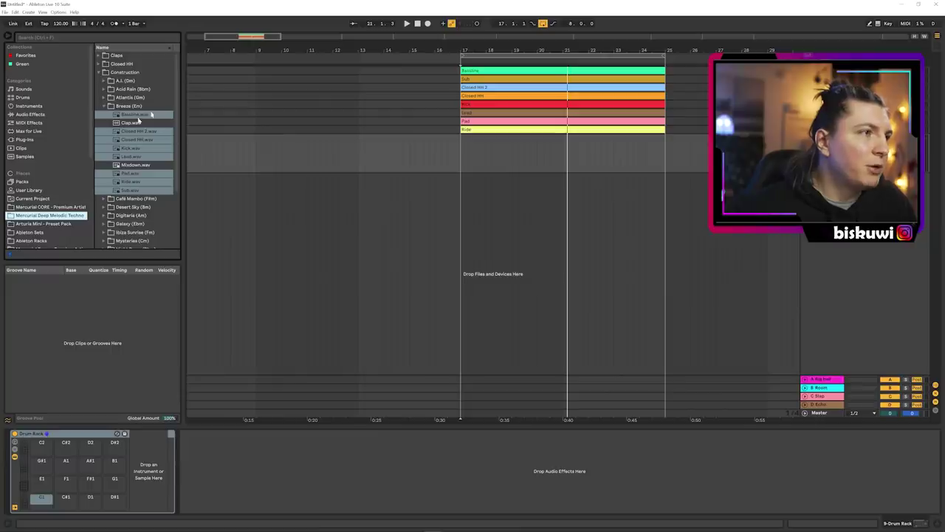
# From the Mercurial Deep Melodic Techno Claps folder, load Clap_Snare onto the Drum Rack's C1 pad and Clap Desert Sky 1 onto C#1
pyautogui.click(48, 215)
pyautogui.click(124, 72)
pyautogui.click(99, 56)
pyautogui.click(134, 122)
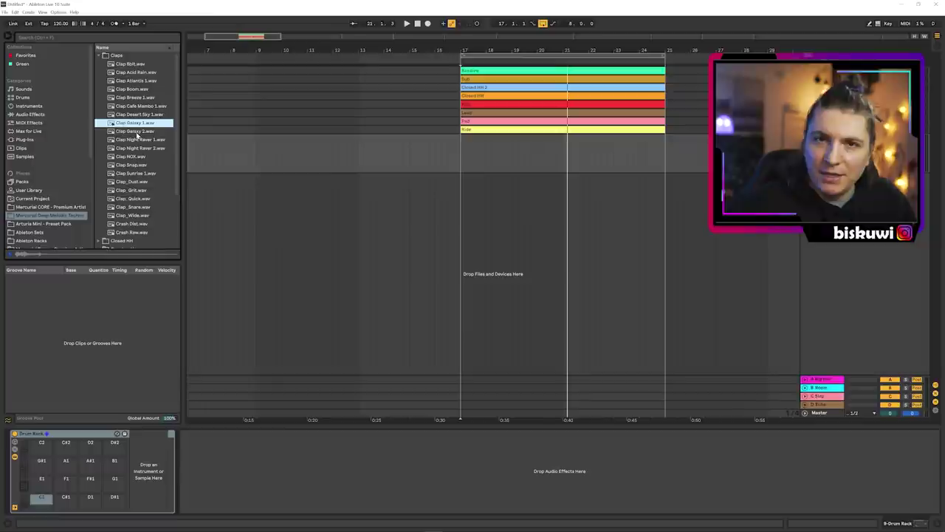
pyautogui.click(137, 132)
pyautogui.click(140, 140)
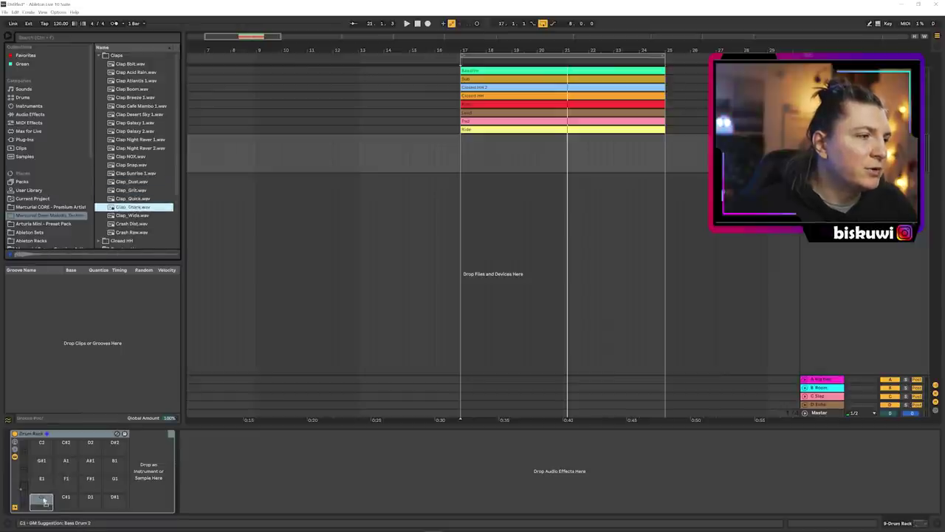
pyautogui.moveTo(44, 501); pyautogui.dragTo(44, 501)
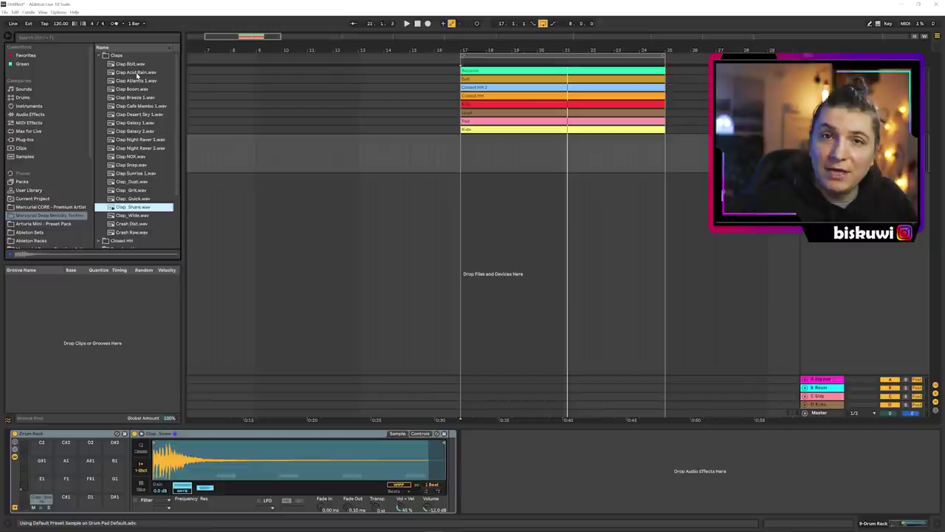
pyautogui.click(136, 96)
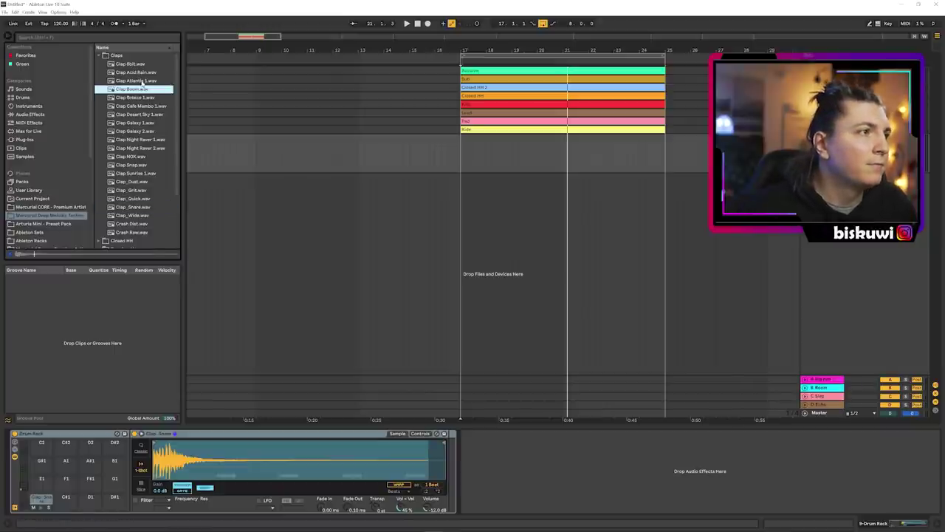
pyautogui.moveTo(138, 120); pyautogui.dragTo(65, 501)
# Create a four-bar MIDI clip at bar 17 on the Drum Rack track and shorten the arrangement loop to those bars
pyautogui.hotkey('ctrl', 'shift', 'm')
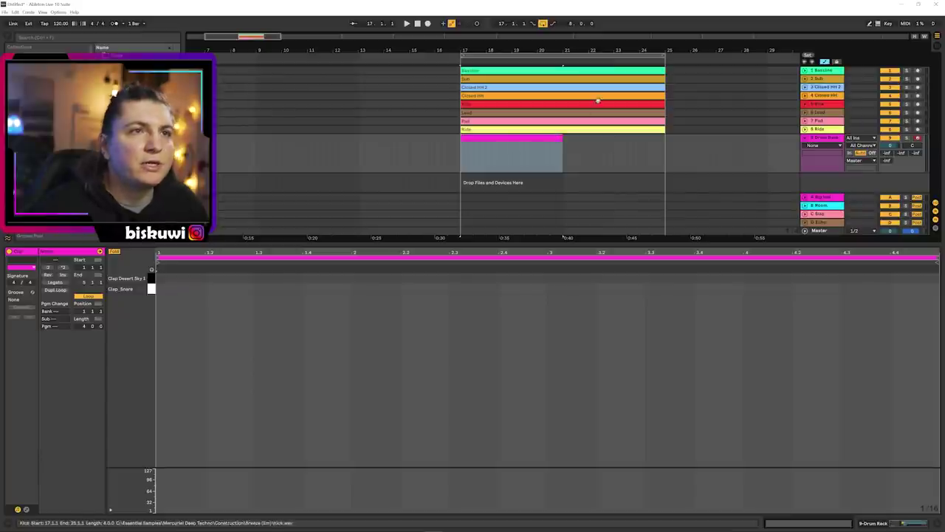
pyautogui.moveTo(669, 57); pyautogui.dragTo(563, 56)
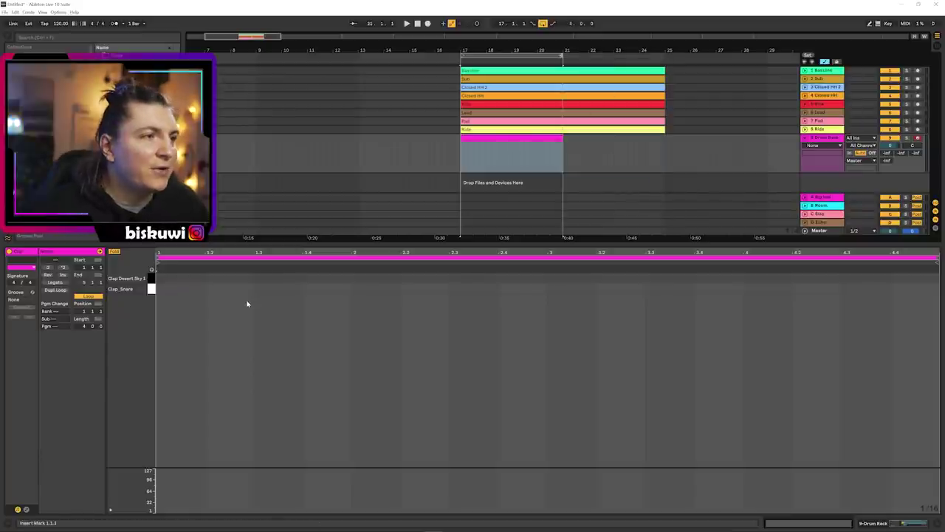
# Add Clap_Snare notes at 1.2 and 1.4 and set the clip's loop length to one bar
pyautogui.doubleClick(211, 288)
pyautogui.press('space')
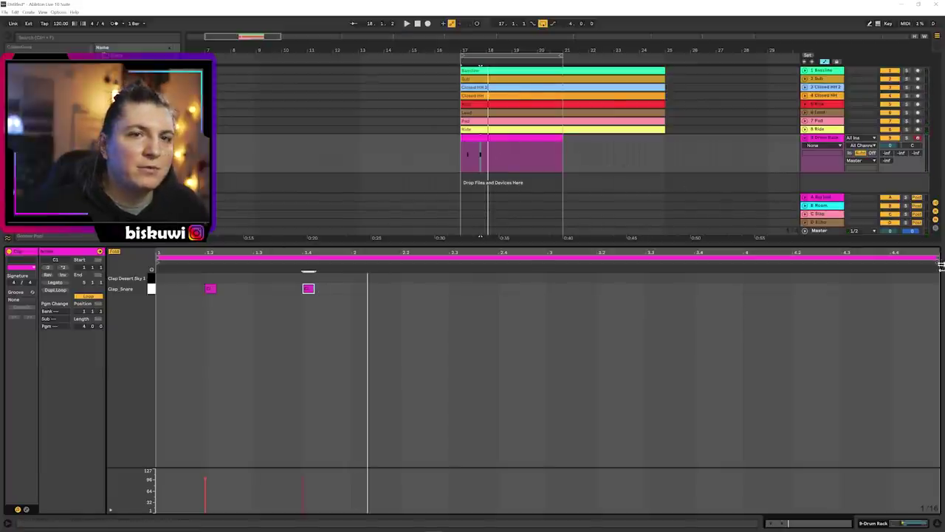
pyautogui.moveTo(934, 258); pyautogui.dragTo(354, 301)
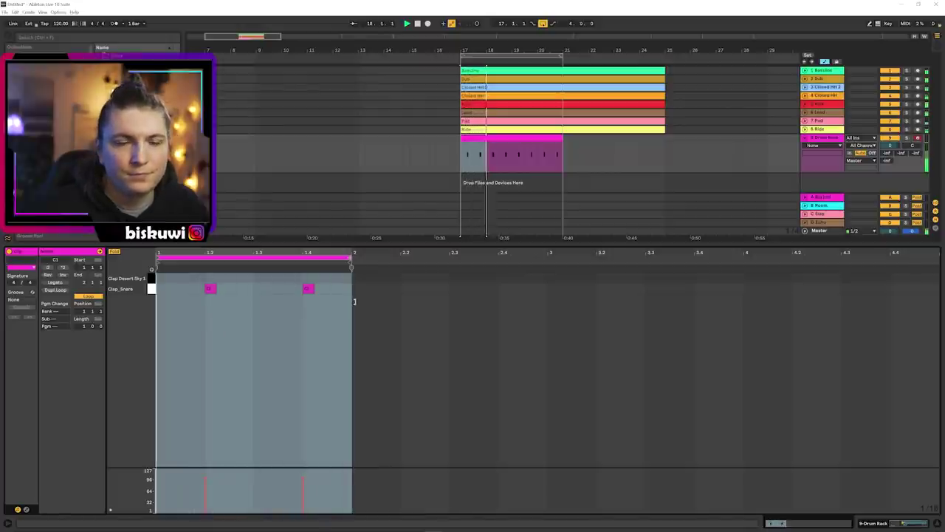
# Lengthen the clip's loop, move the second Clap_Snare note to 1.3.4 and repeat the pair in the second bar
pyautogui.moveTo(354, 301); pyautogui.dragTo(926, 305)
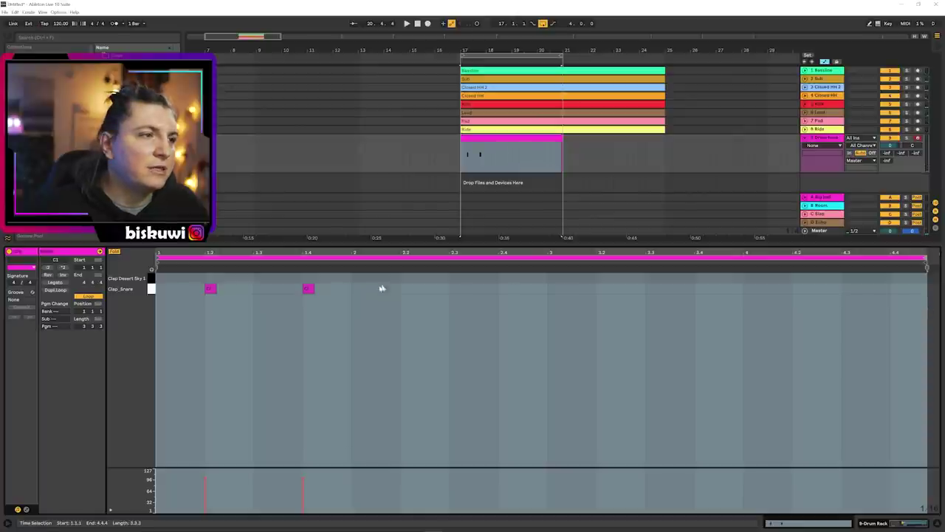
pyautogui.moveTo(308, 289); pyautogui.dragTo(292, 292)
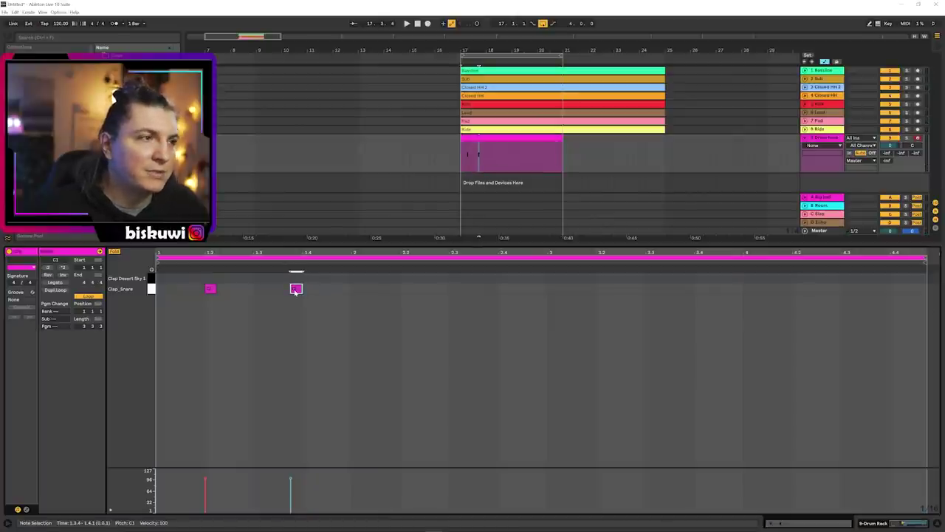
pyautogui.moveTo(295, 290); pyautogui.dragTo(492, 288)
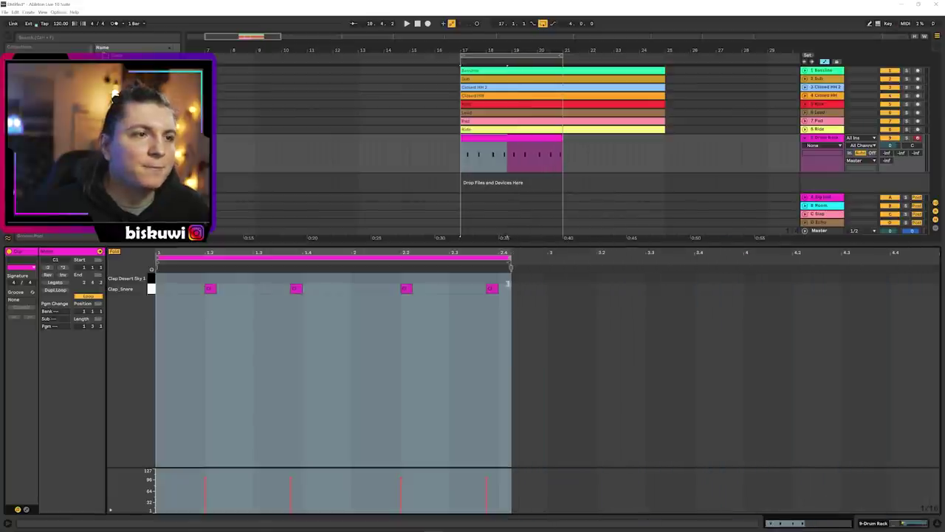
# Deactivate the kick on the last beat before bar 21, from 20.4.1 to 21.1.1, and collapse the tracks
pyautogui.click(558, 113)
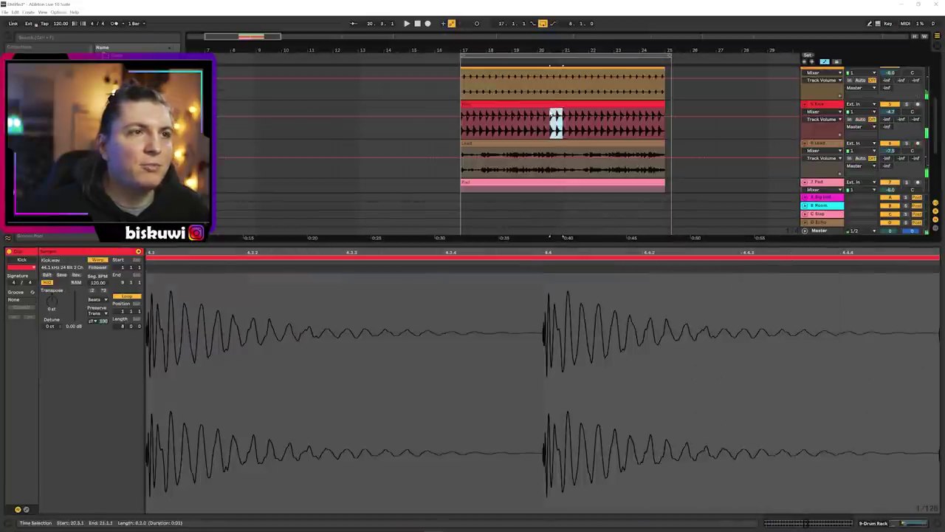
pyautogui.click(554, 109)
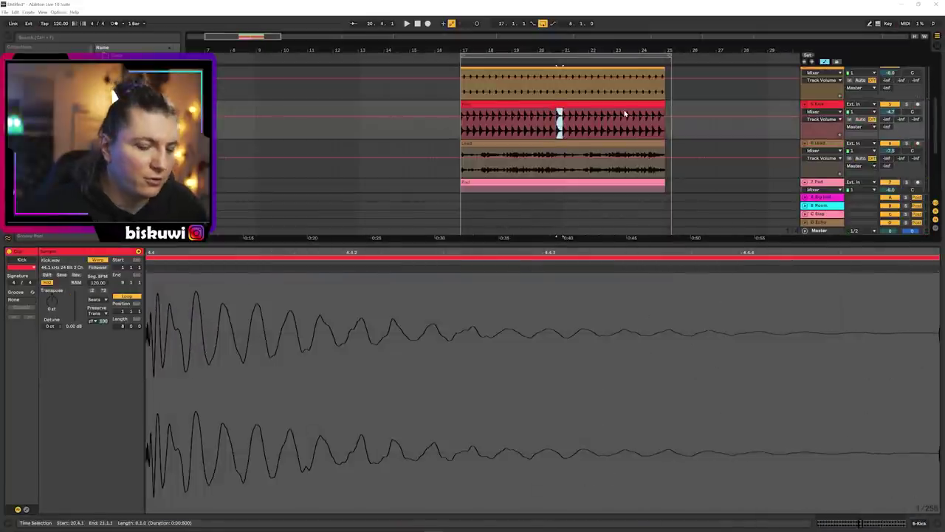
pyautogui.hotkey('alt', 'u')
# In the Drum Rack clip at bar 21, place the second Clap_Snare at 1.4.1 and unfold the note editor to show both claps
pyautogui.click(602, 135)
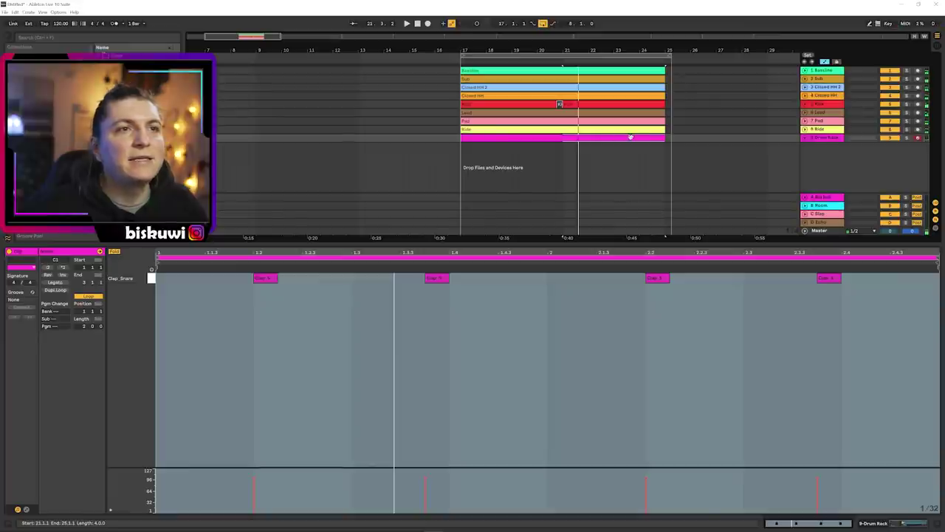
pyautogui.click(626, 139)
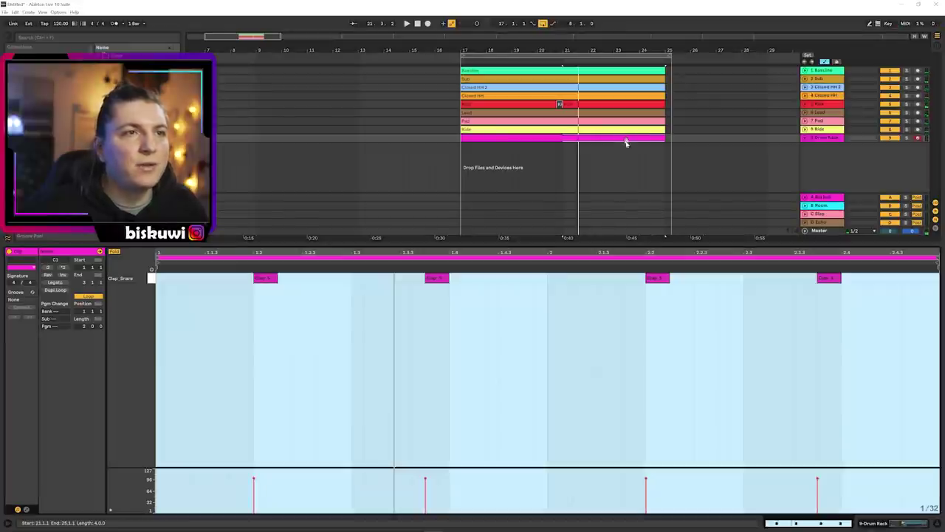
pyautogui.click(436, 278)
pyautogui.moveTo(433, 280); pyautogui.dragTo(457, 282)
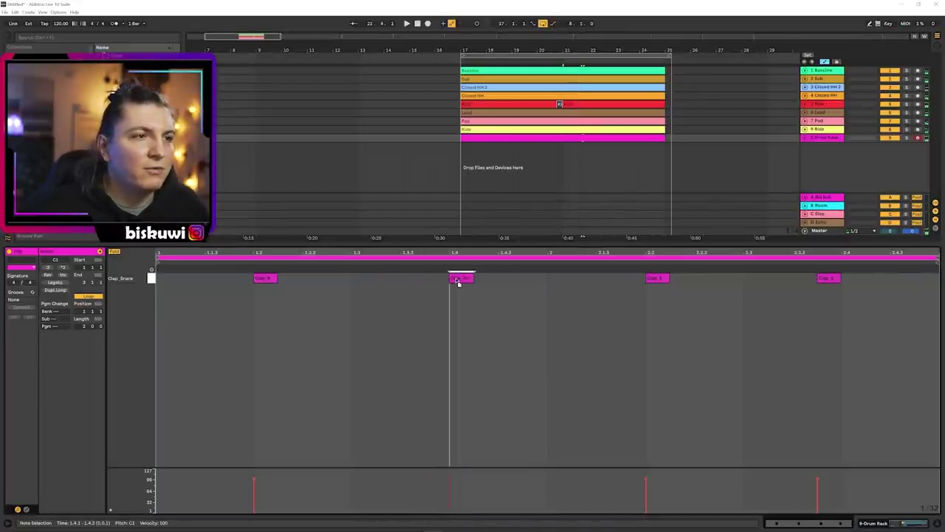
pyautogui.click(116, 253)
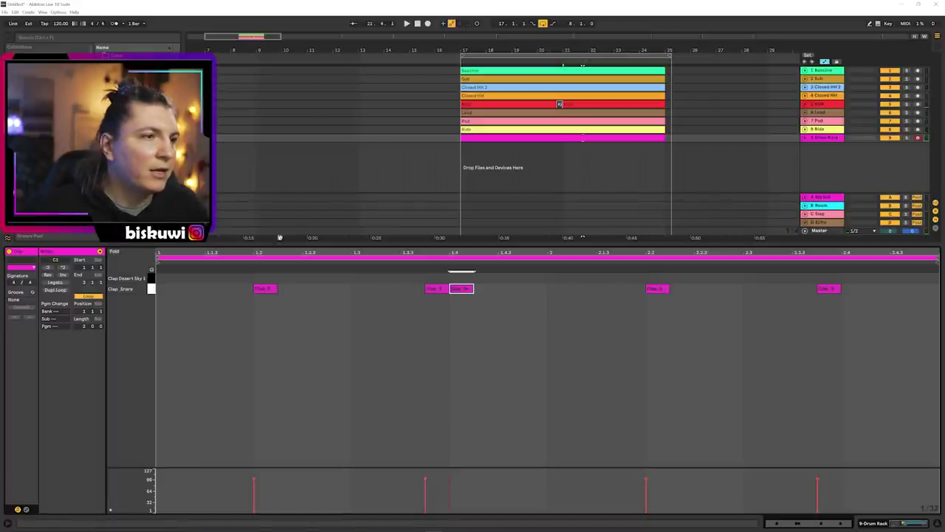
pyautogui.hotkey('ctrl', 'z')
# Add Clap Desert Sky 1 notes at 1.3.4 and 2.3.4, with the last Clap_Snare at 2.4.1, and play the pattern
pyautogui.doubleClick(673, 278)
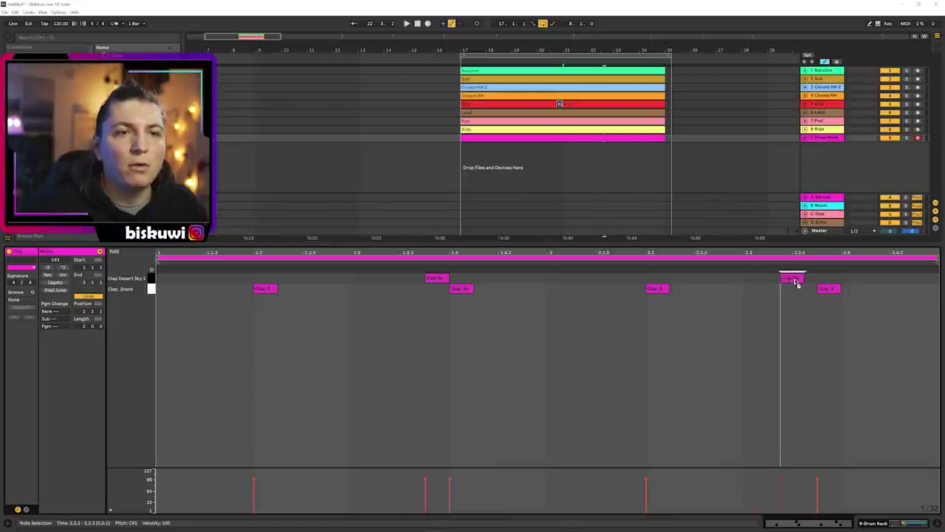
pyautogui.moveTo(849, 283); pyautogui.dragTo(793, 290)
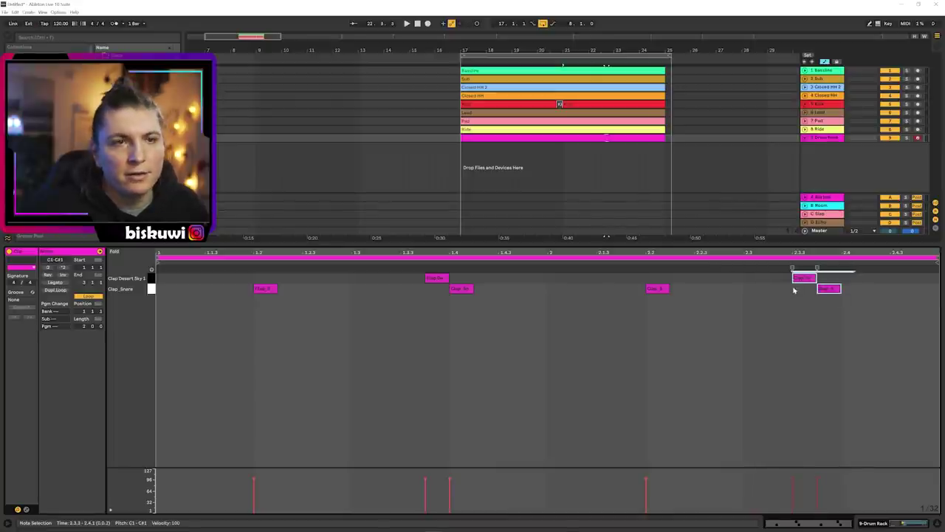
pyautogui.press('space')
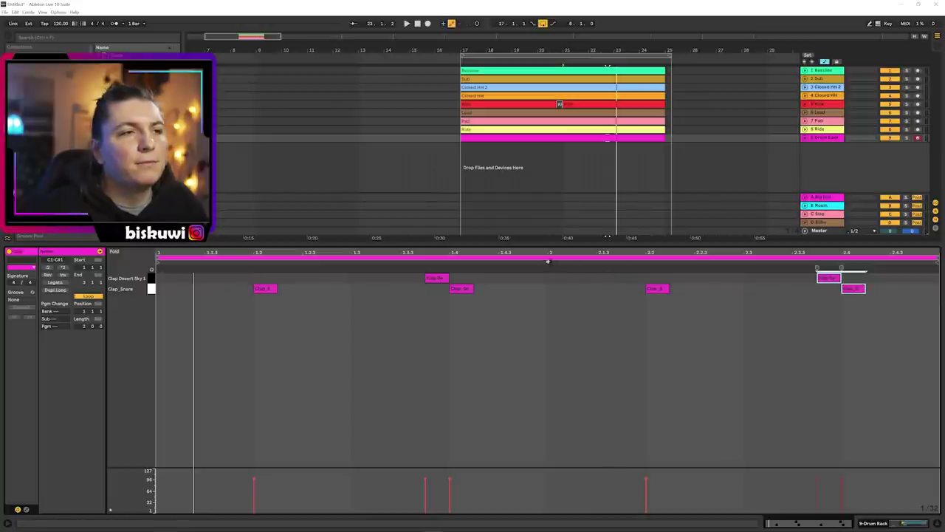
# Insert a Reverb after the Clap Desert Sky 1 sample in the Drum Rack and audition it
pyautogui.hotkey('shift', 'Tab')
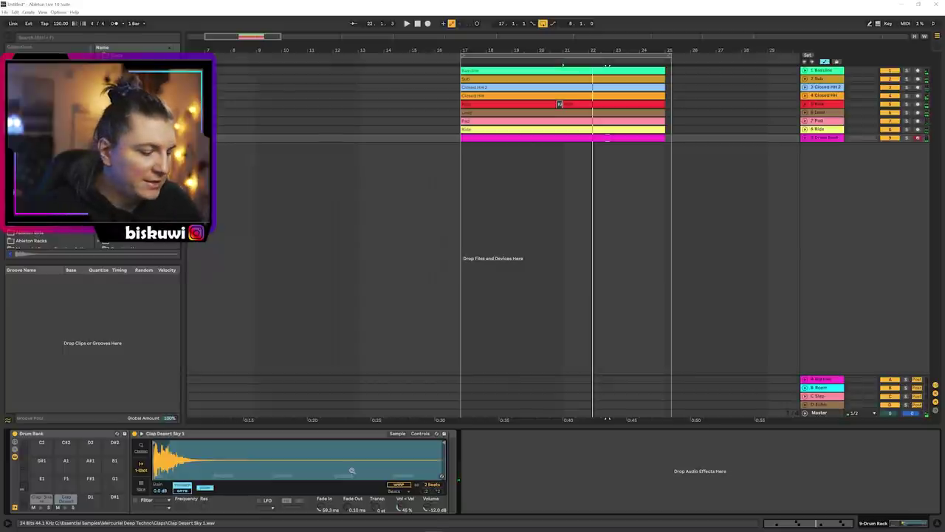
pyautogui.hotkey('ctrl', 'f')
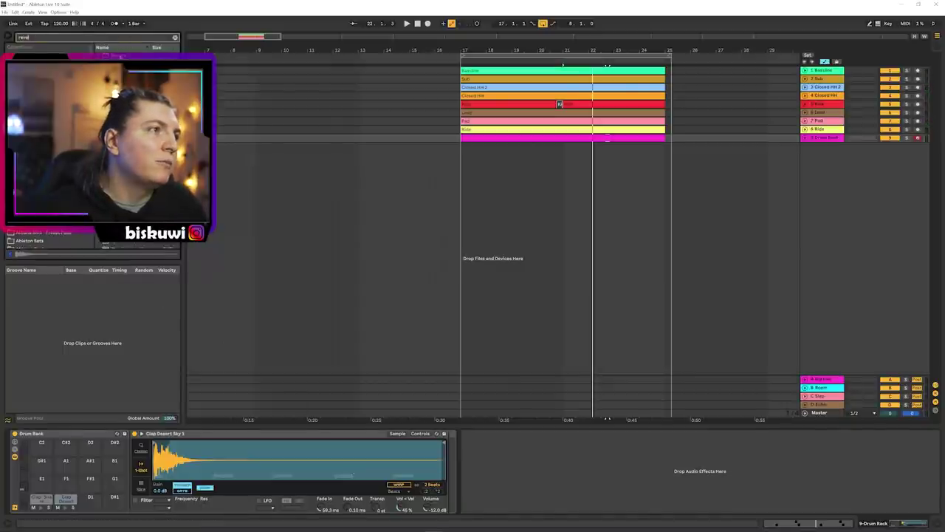
pyautogui.press('Return')
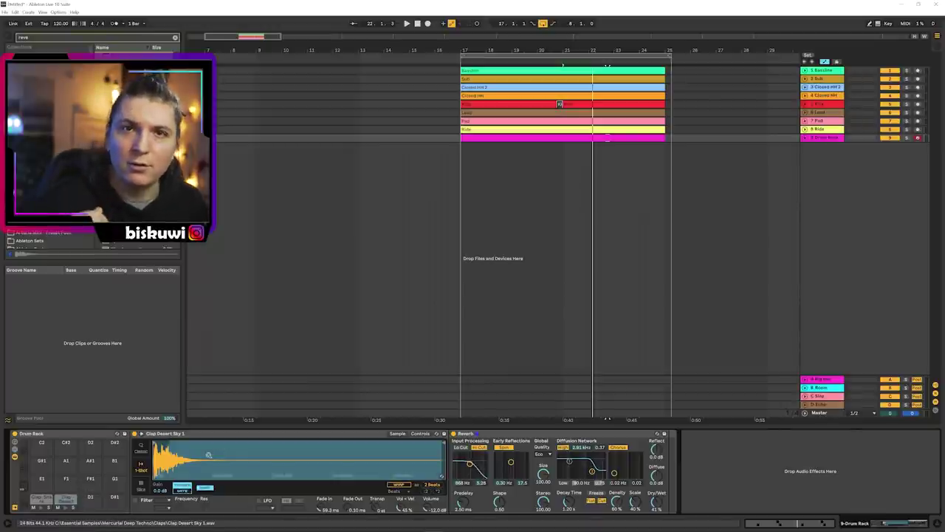
pyautogui.press('space')
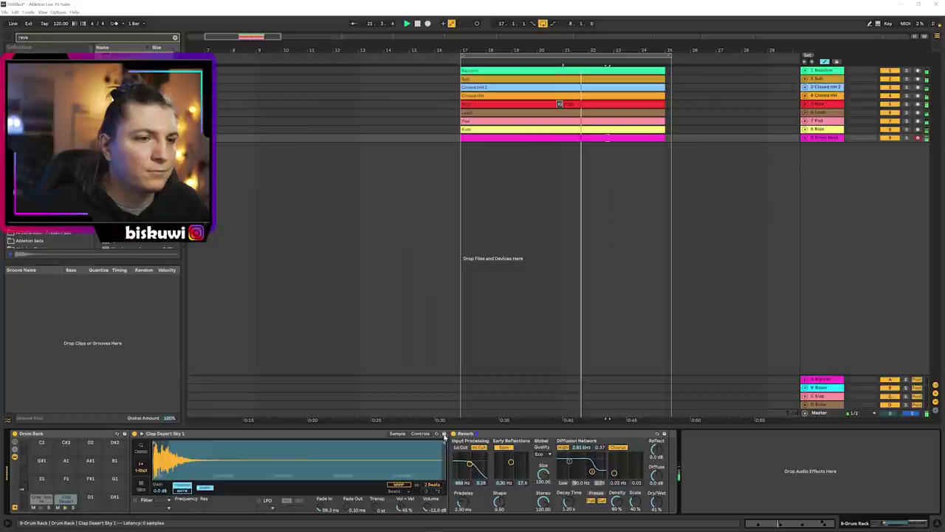
pyautogui.press('space')
# Insert an Overdrive after the Reverb on the Clap Desert Sky 1 pad and set its filter to 1.68 kHz with bandwidth 4.22
pyautogui.hotkey('ctrl', 'f')
pyautogui.write('over')
pyautogui.press('Down')
pyautogui.press('Return')
pyautogui.press('space')
pyautogui.moveTo(687, 459); pyautogui.dragTo(689, 452)
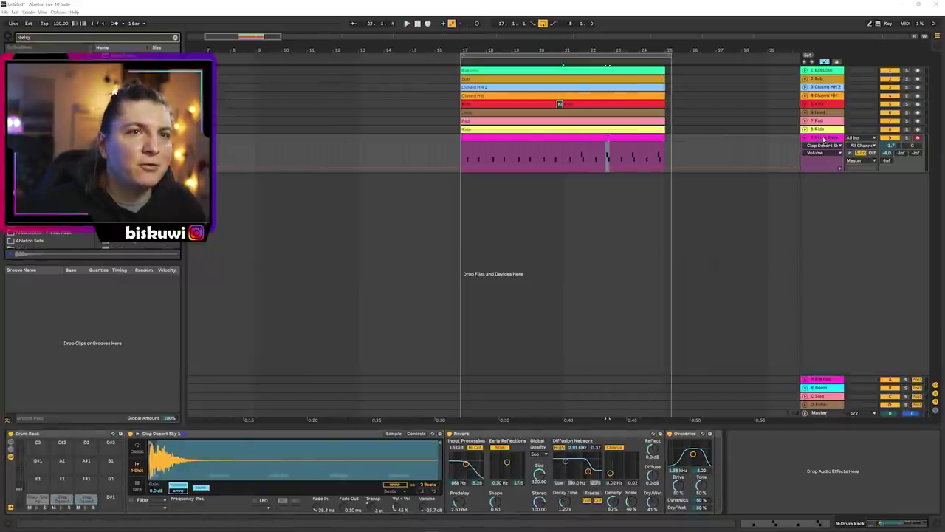
# Try a Delay with automated Dry/Wet on the Drum Rack track and remove the device
pyautogui.moveTo(654, 153); pyautogui.dragTo(665, 155)
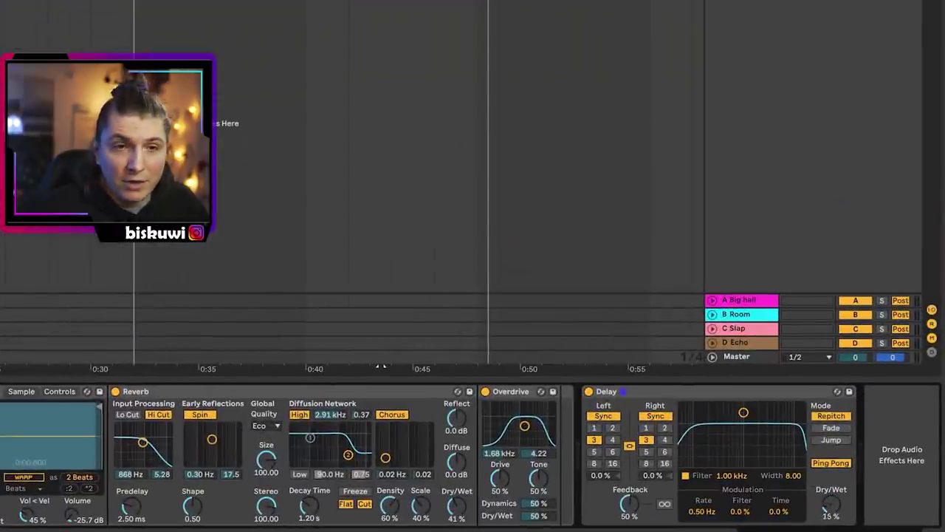
pyautogui.click(781, 399)
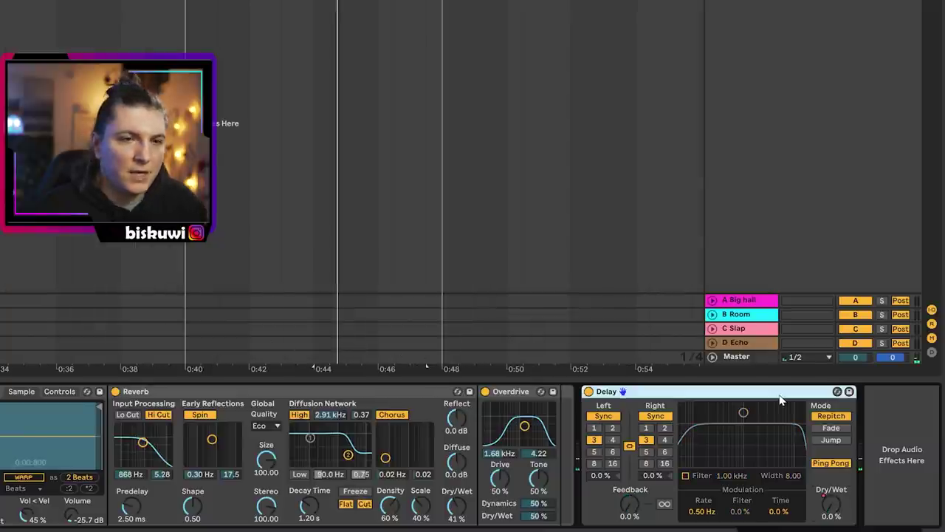
pyautogui.press('Delete')
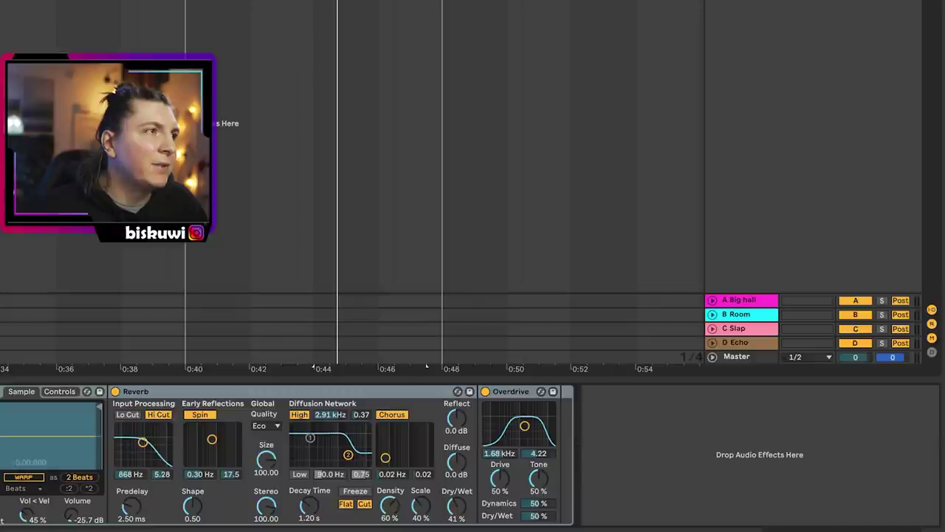
# Insert an Echo on the Drum Rack track and automate its Dry/Wet from 0% with a short rise around 22.3, then play it
pyautogui.moveTo(620, 463); pyautogui.dragTo(659, 487)
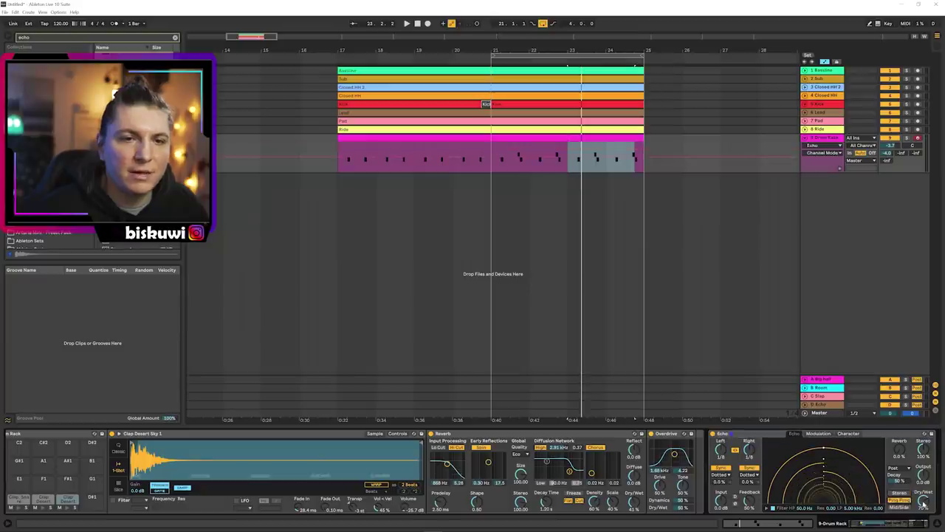
pyautogui.moveTo(542, 52); pyautogui.dragTo(554, 177)
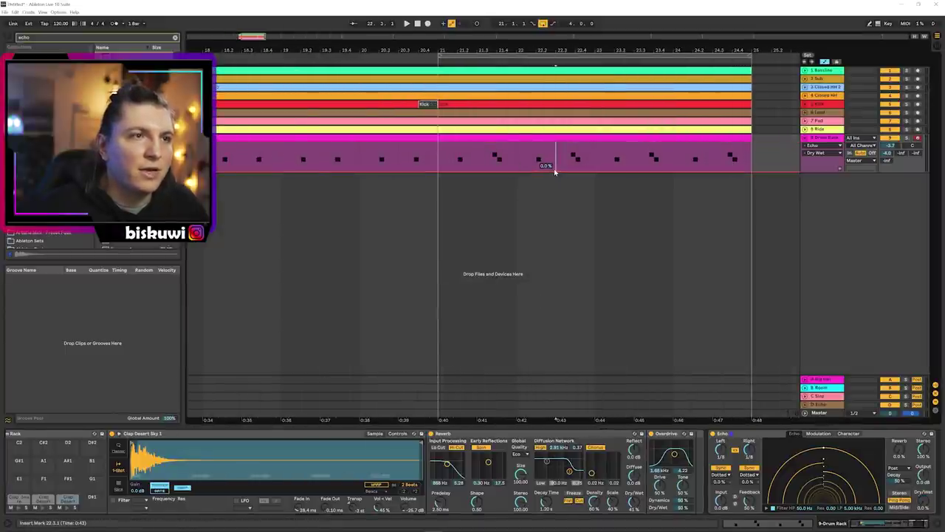
pyautogui.click(506, 159)
pyautogui.press('space')
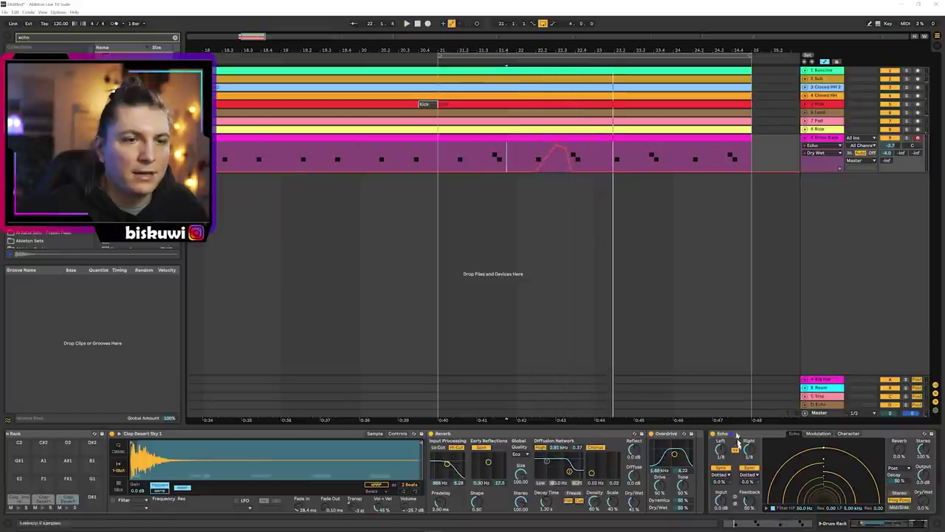
# Set the Echo's stereo width to 51%, reverb to 22% and its filter to 433 Hz high-pass and 20 kHz low-pass, auditioning the loop
pyautogui.click(772, 508)
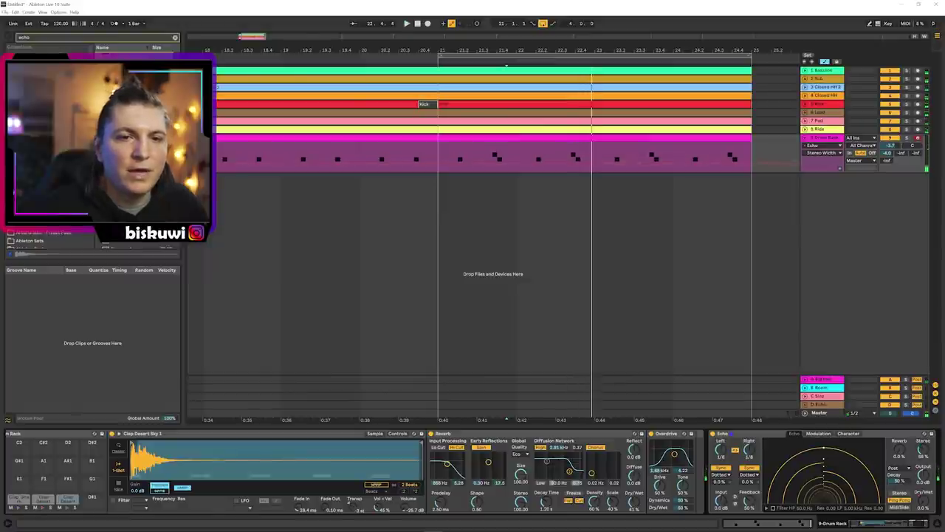
pyautogui.press('space')
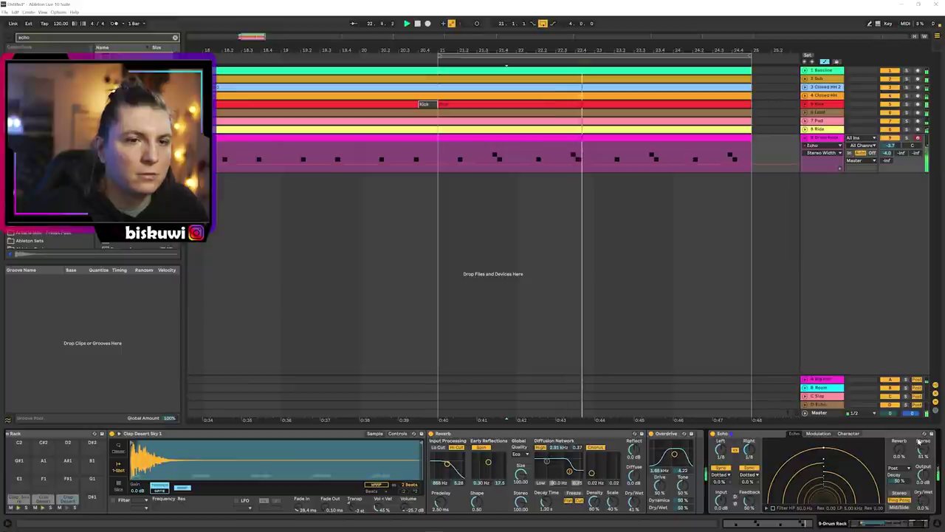
pyautogui.moveTo(904, 452); pyautogui.dragTo(902, 456)
pyautogui.press('space')
pyautogui.press('space')
pyautogui.press('space')
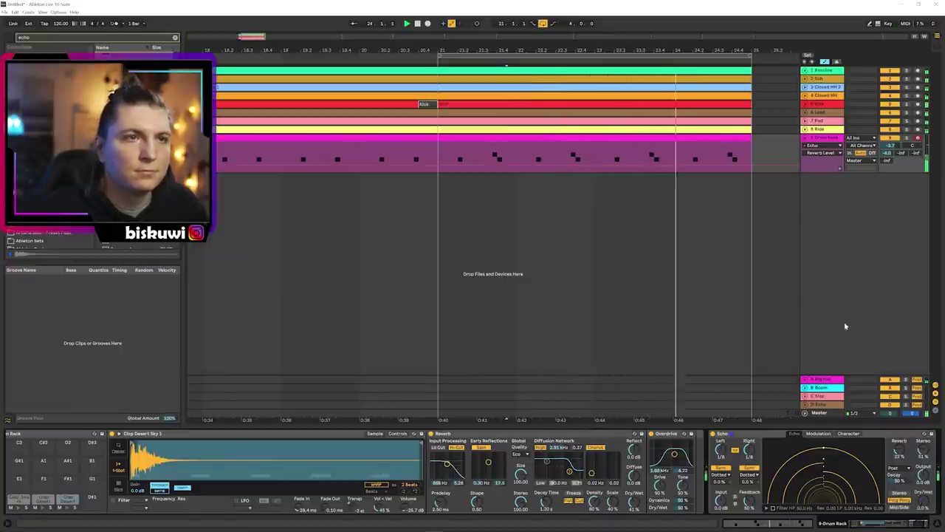
pyautogui.moveTo(770, 510)
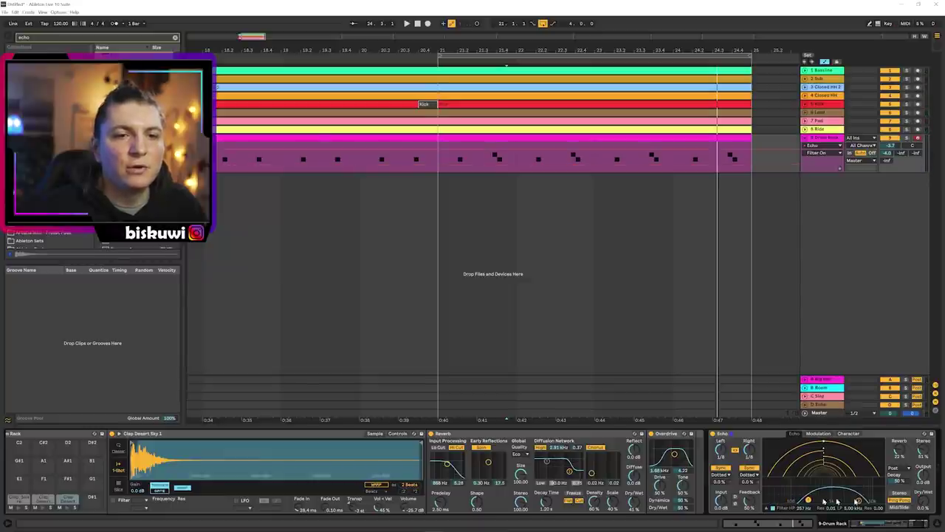
pyautogui.press('space')
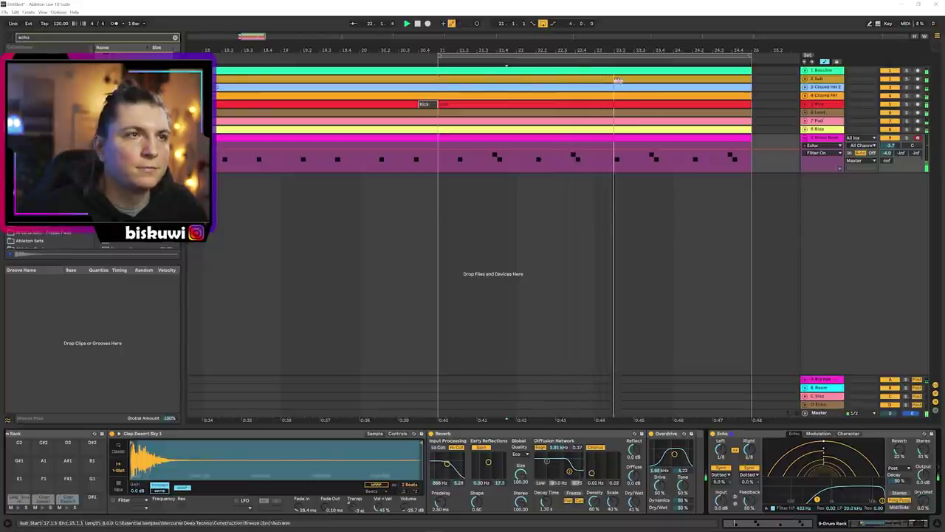
# Duplicate the Drum Rack track's two-bar section from 21.1.1 to 23.1.1, including its Echo Dry/Wet automation
pyautogui.press('-')
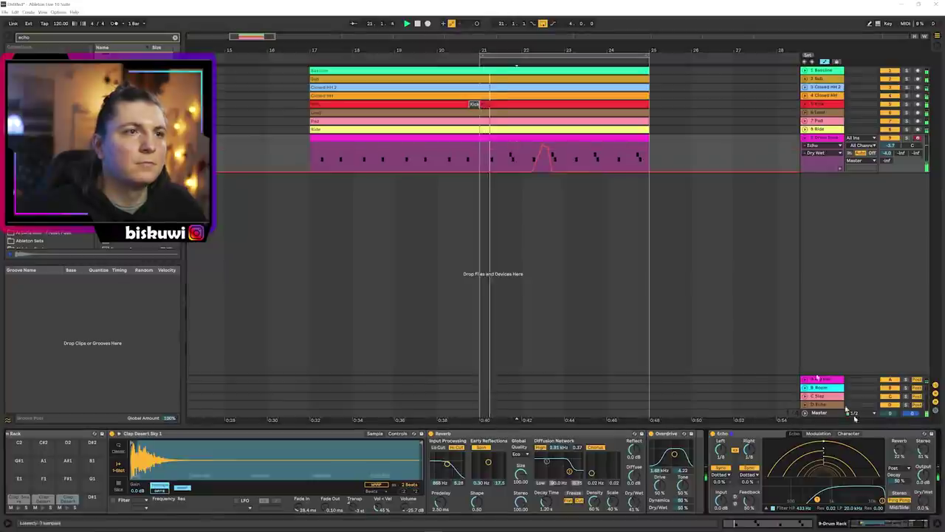
pyautogui.moveTo(564, 155); pyautogui.dragTo(485, 151)
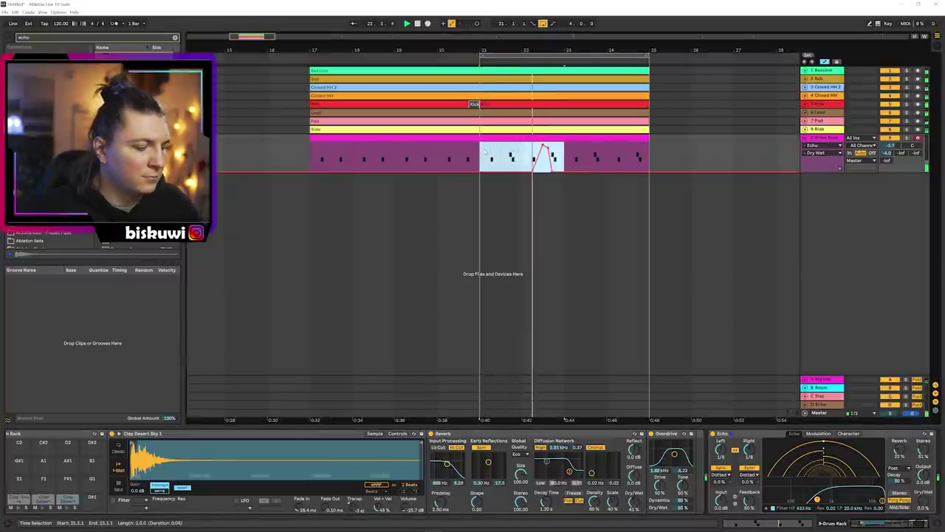
pyautogui.hotkey('ctrl', 'd')
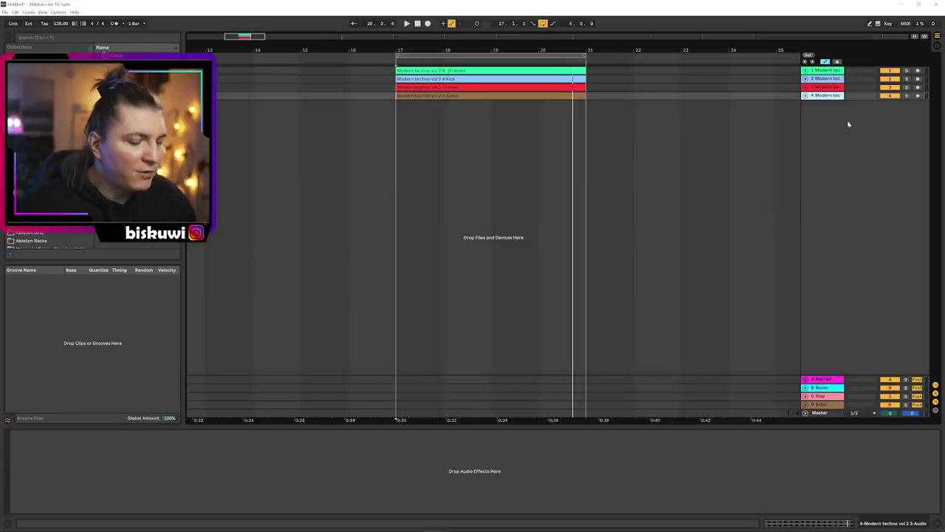
# In the Modern techno set, add a MIDI track with a Drum Rack and load the Anja CHH closed hi-hat sample onto its C1 pad
pyautogui.hotkey('ctrl', 'shift', 't')
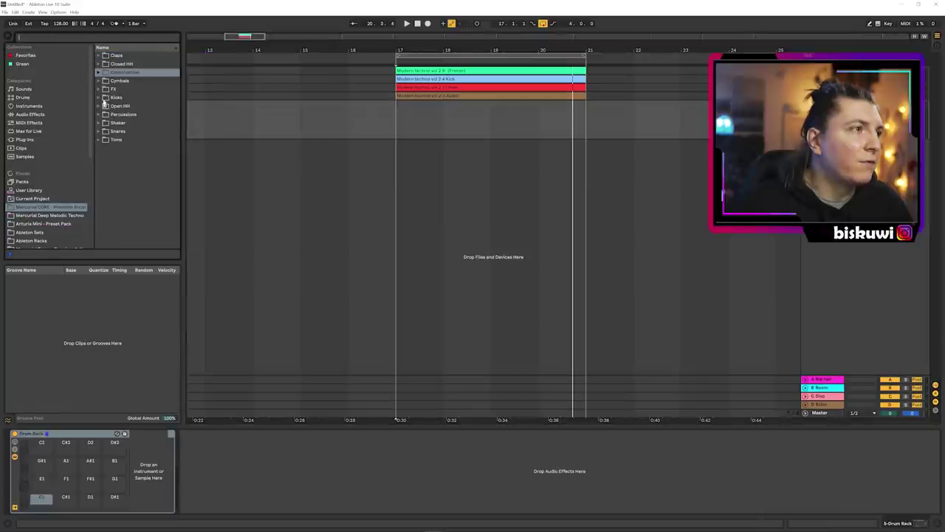
pyautogui.click(99, 64)
pyautogui.scroll(-3, 131, 147)
pyautogui.click(131, 219)
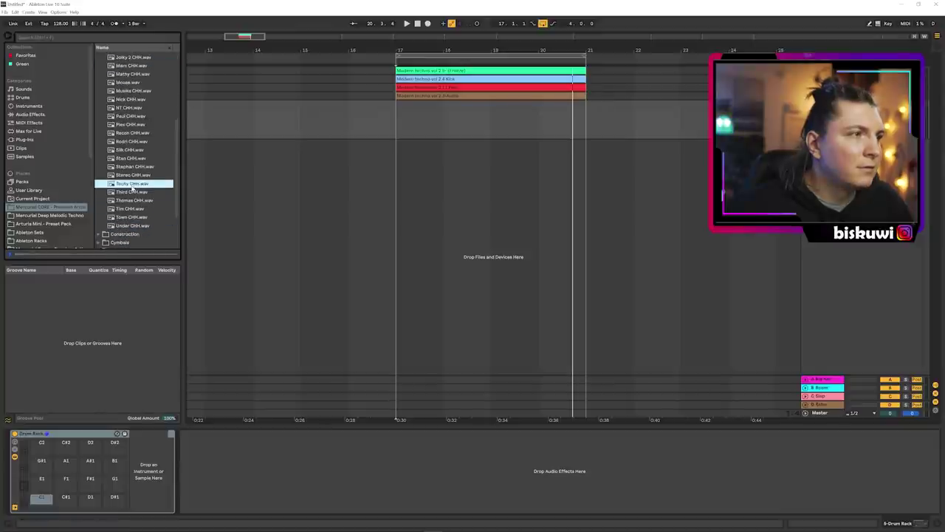
pyautogui.click(133, 217)
pyautogui.moveTo(138, 230); pyautogui.dragTo(41, 501)
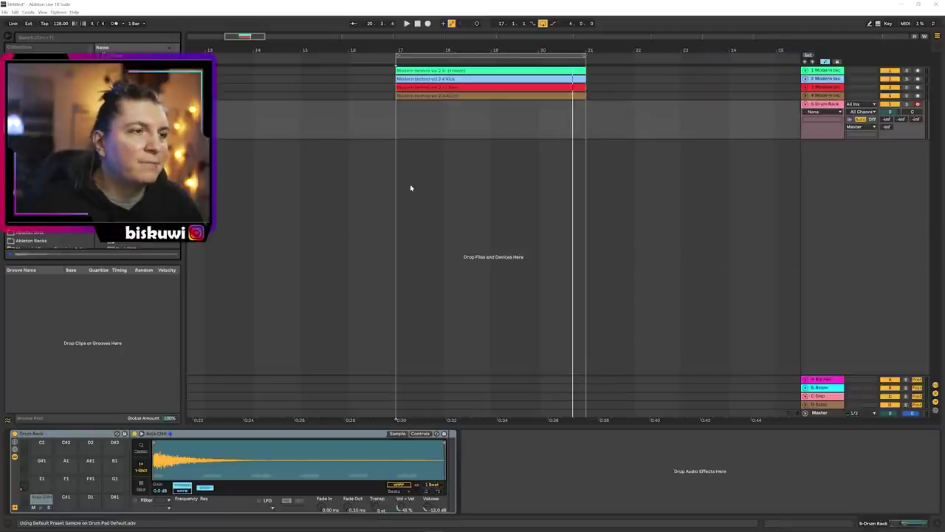
# Create a one-bar MIDI clip at bar 17 on the Drum Rack track and fill it with sixteenth-note Anja CHH hits
pyautogui.moveTo(396, 115); pyautogui.dragTo(438, 107)
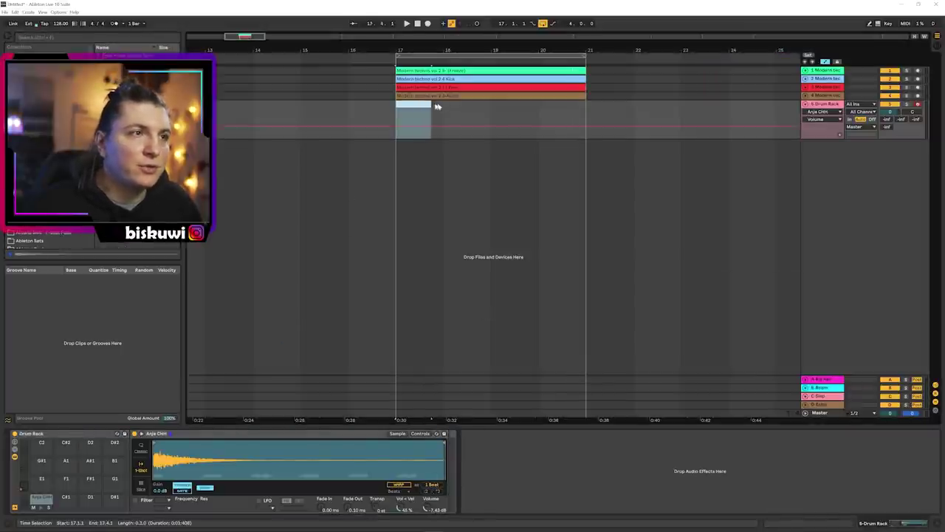
pyautogui.hotkey('ctrl', 'shift', 'm')
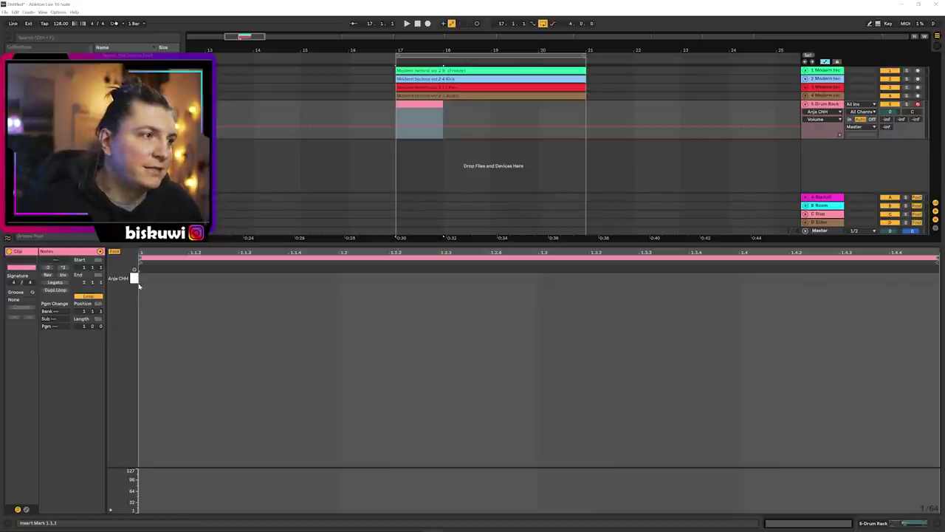
pyautogui.click(137, 279)
pyautogui.moveTo(154, 285); pyautogui.dragTo(195, 284)
pyautogui.hotkey('ctrl', 'd')
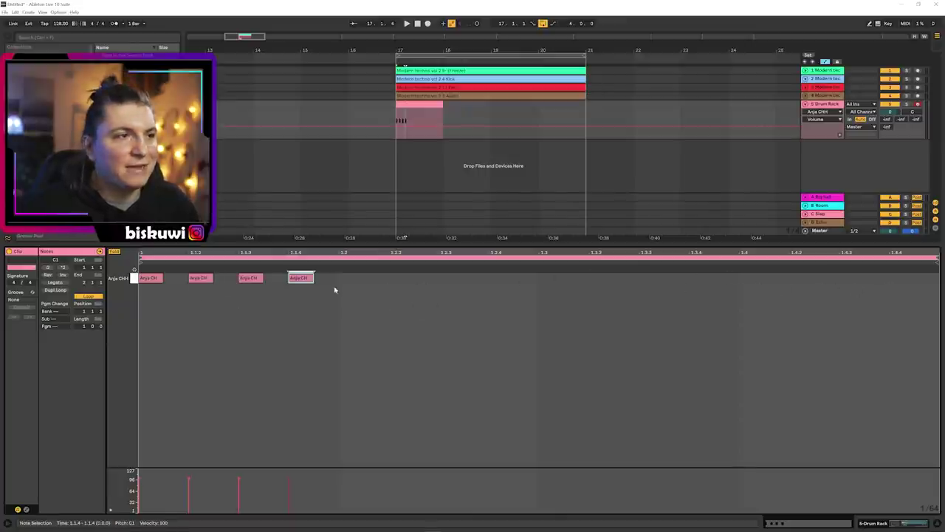
pyautogui.hotkey('ctrl', 'a')
pyautogui.hotkey('ctrl', 'd')
pyautogui.hotkey('ctrl', 'd')
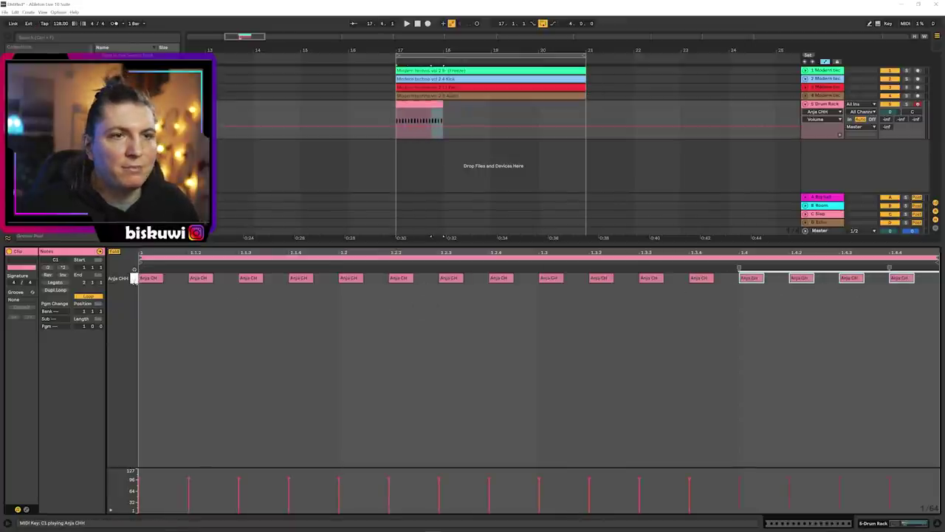
# Audition the hi-hat clip, repeat it across the four-bar loop and lower the Drum Rack track's volume
pyautogui.press('space')
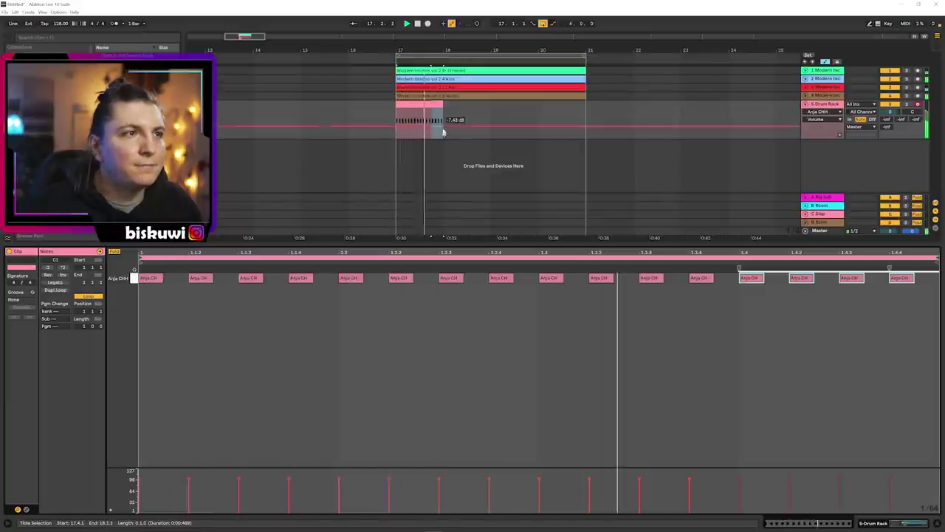
pyautogui.press('space')
pyautogui.hotkey('ctrl', 'a')
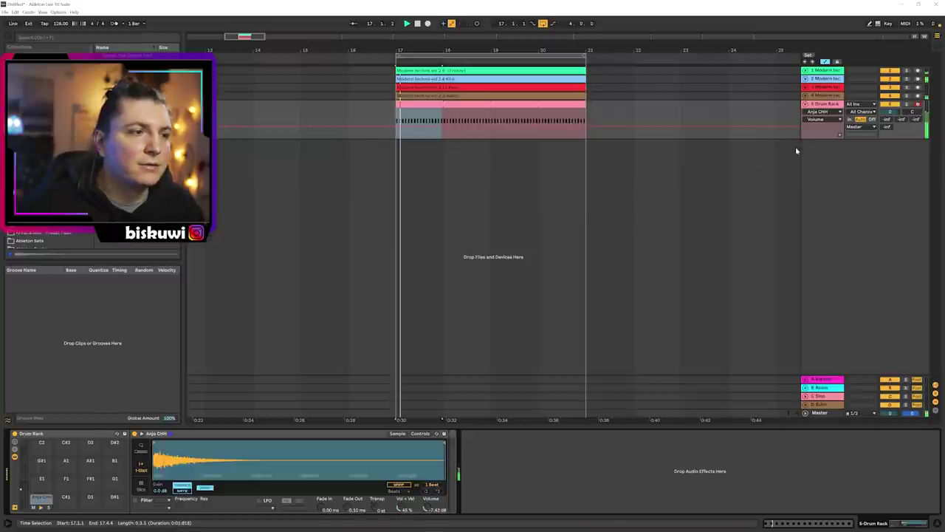
pyautogui.moveTo(889, 112); pyautogui.dragTo(889, 116)
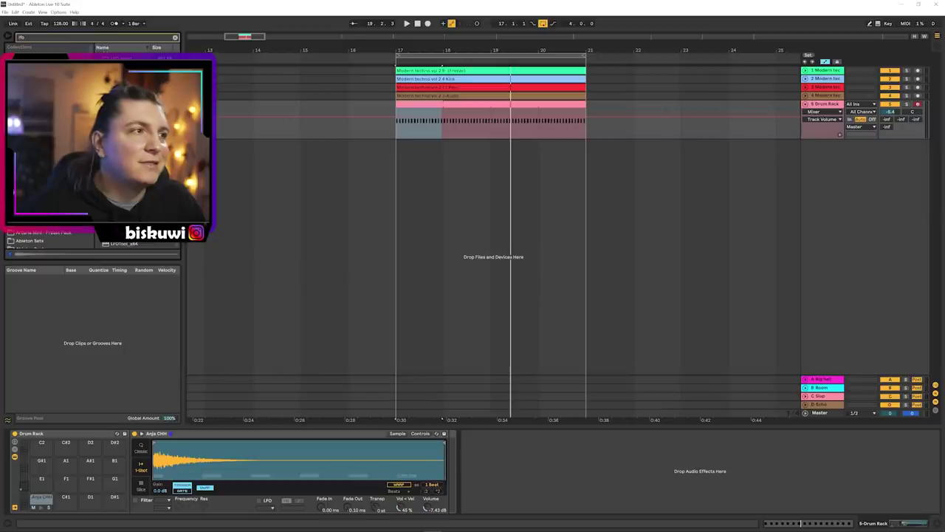
# Insert two LFO MIDI devices before the Drum Rack and map them to the Anja CHH sample's Fade In and Fade Out
pyautogui.scroll(5, 45, 485)
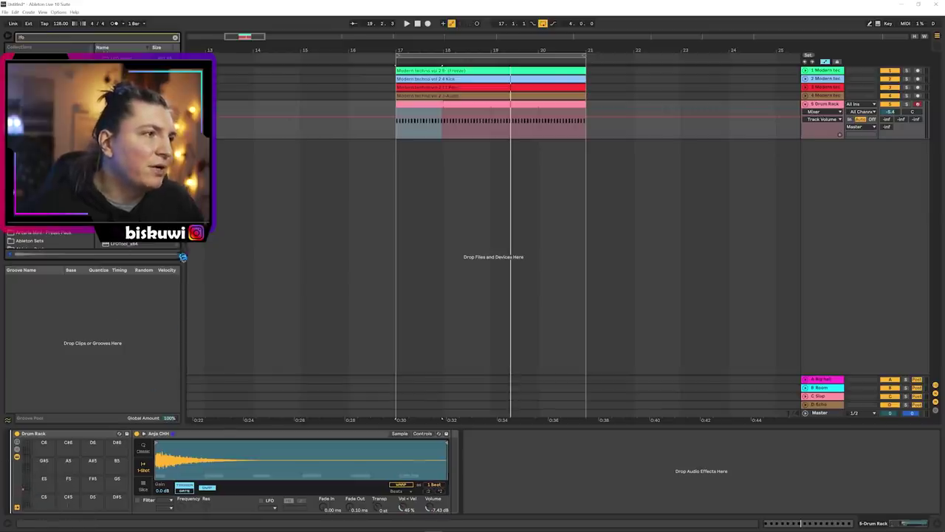
pyautogui.moveTo(183, 257); pyautogui.dragTo(45, 465)
pyautogui.hotkey('ctrl', 'd')
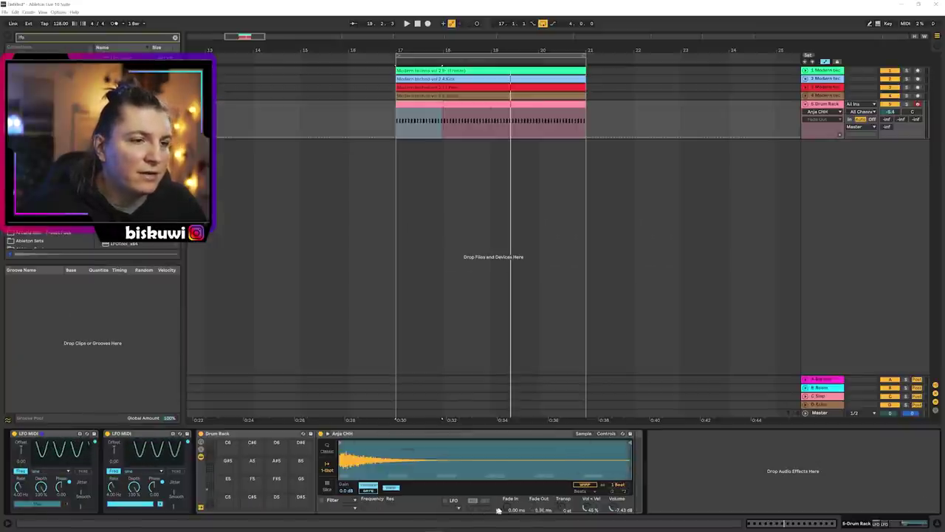
pyautogui.moveTo(499, 511); pyautogui.dragTo(505, 509)
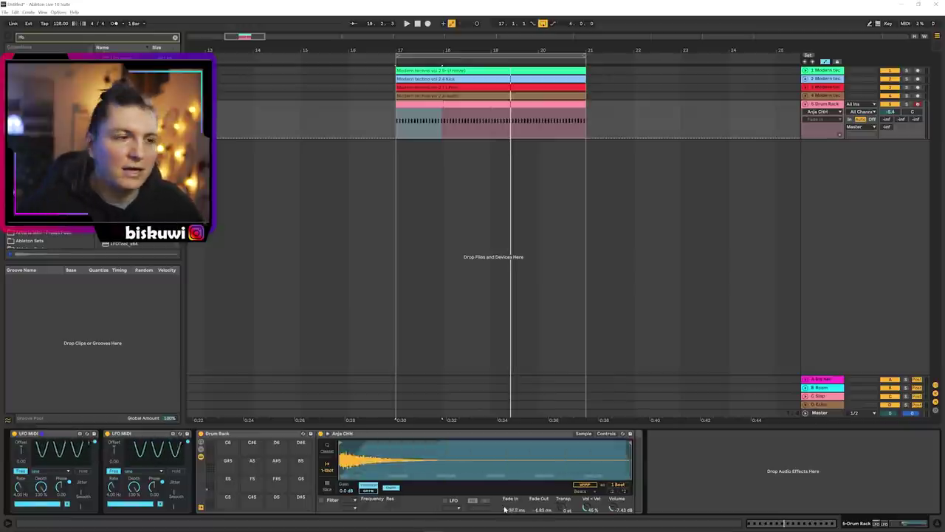
# Set both LFOs' offset to about -1.00 and adjust their depths, with the first LFO's depth at 13.1%
pyautogui.hotkey('ctrl', 'z')
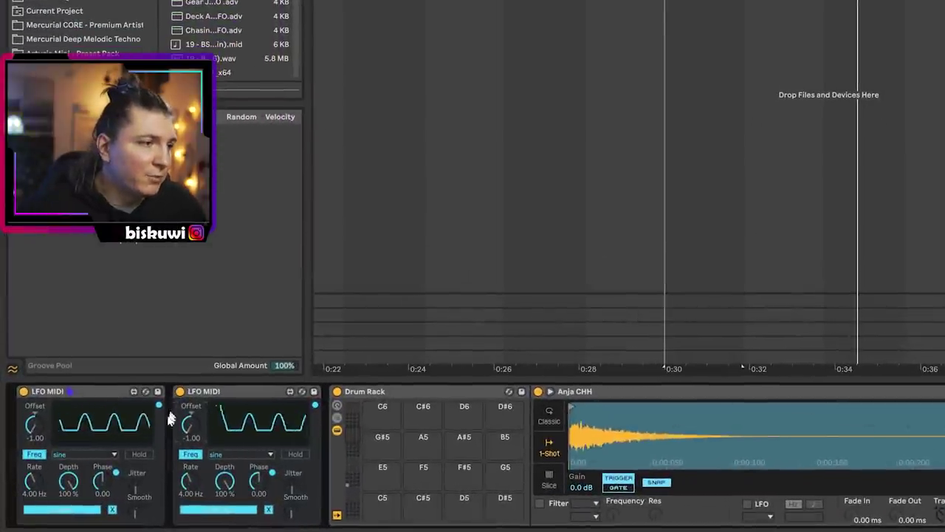
pyautogui.moveTo(68, 481); pyautogui.dragTo(68, 516)
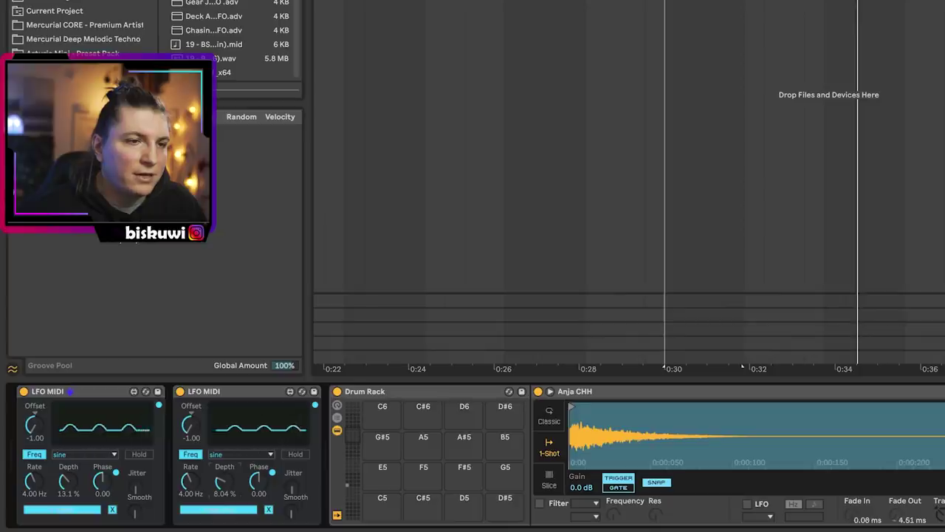
pyautogui.moveTo(223, 482); pyautogui.dragTo(223, 494)
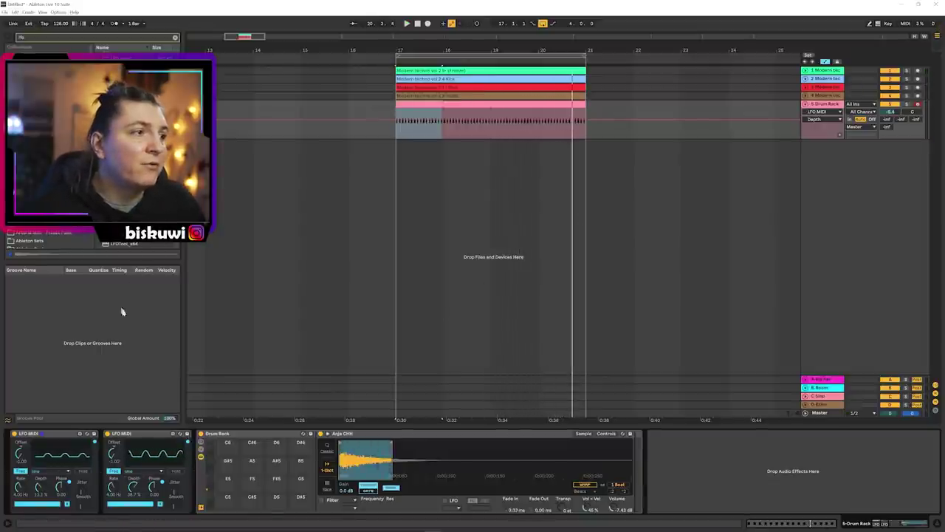
# Add the Bongos 1 groove to the groove pool, assign it to the hi-hat clip and commit it
pyautogui.press('BackSpace')
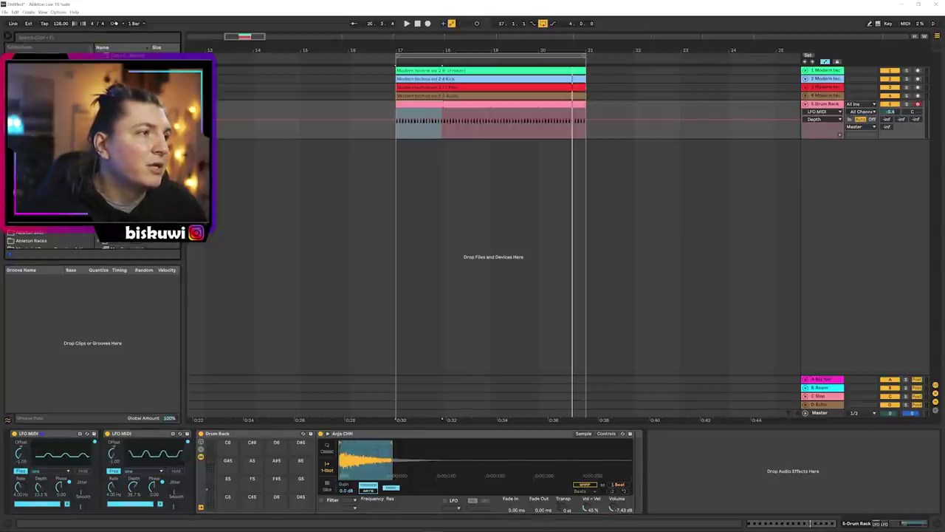
pyautogui.moveTo(44, 248); pyautogui.dragTo(118, 355)
pyautogui.doubleClick(423, 104)
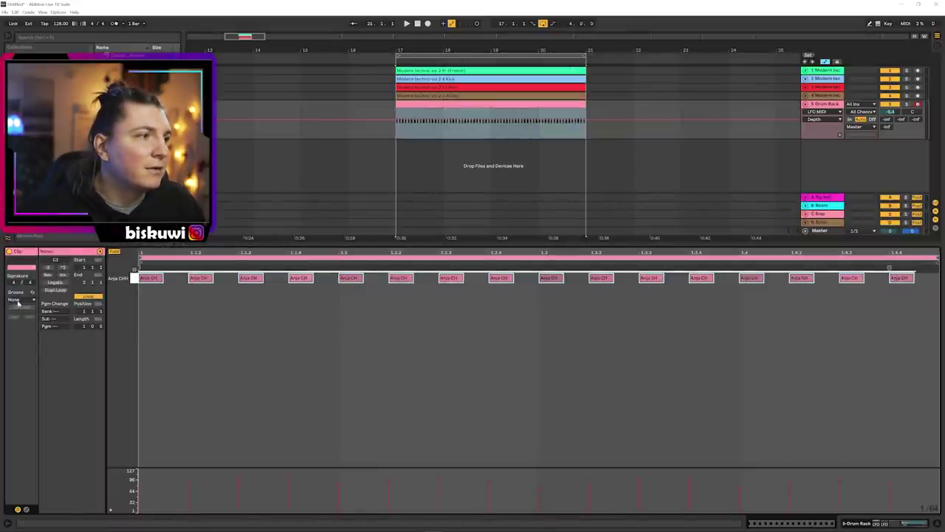
pyautogui.click(18, 299)
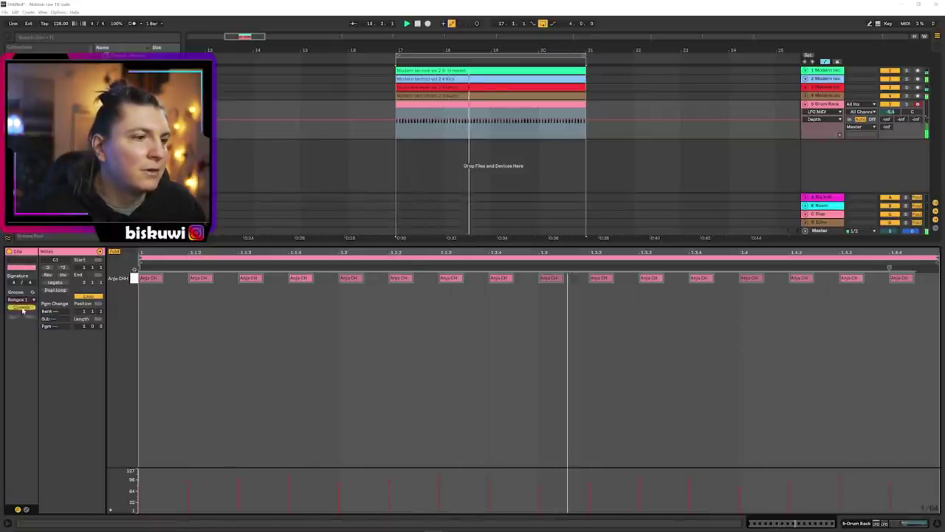
# Adjust the velocity of the hi-hat hit at 1.2.2 in the grooved clip
pyautogui.hotkey('ctrl', 'a')
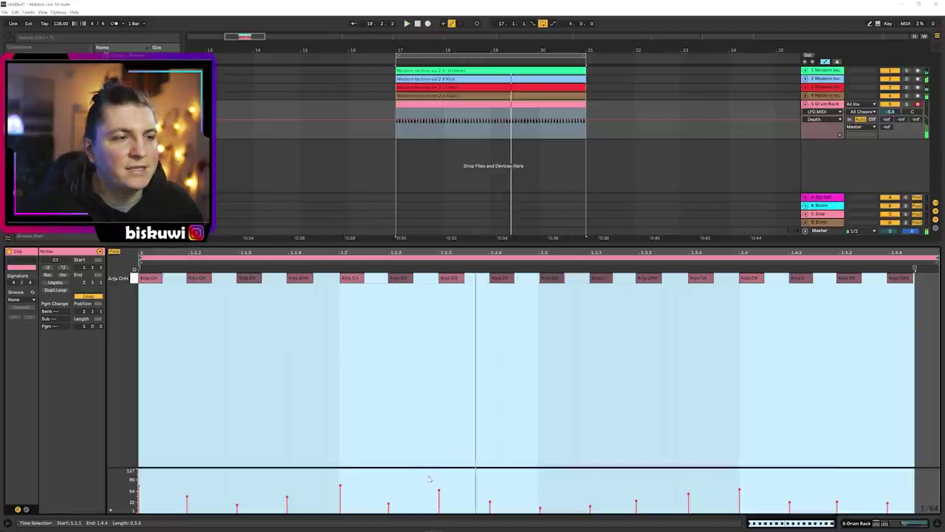
pyautogui.click(401, 506)
pyautogui.click(388, 506)
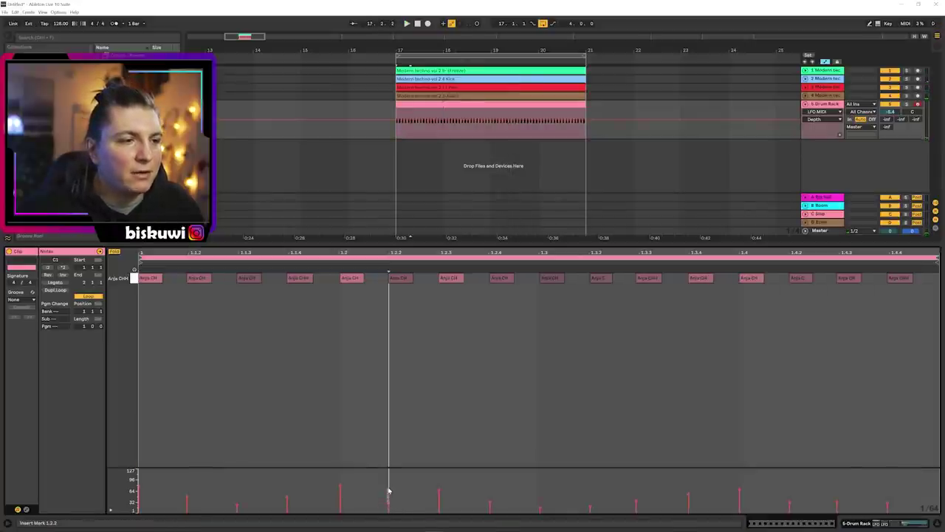
pyautogui.click(391, 499)
pyautogui.moveTo(389, 496); pyautogui.dragTo(389, 502)
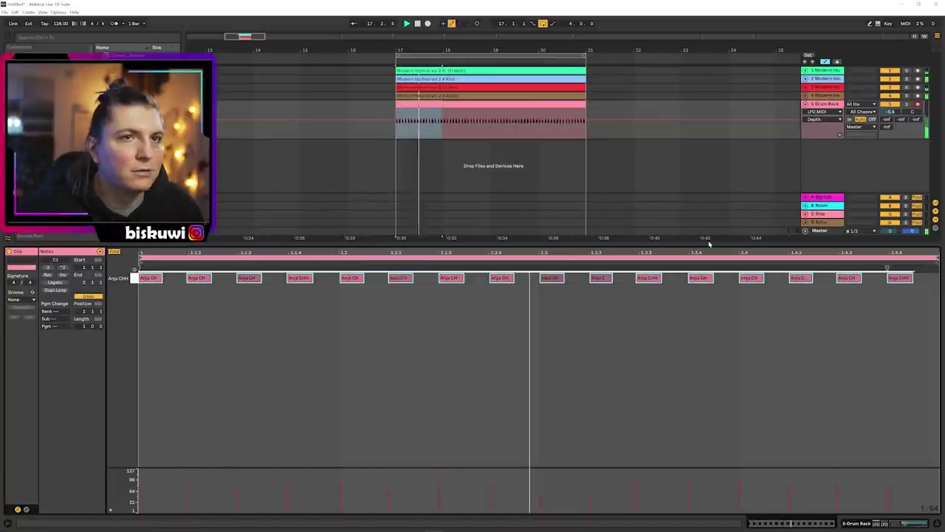
# Add a Compressor on the hi-hat track sidechained to the kick track, with threshold -6.11 dB, attack 0.96 ms and release 6.35 ms
pyautogui.hotkey('shift', 'Tab')
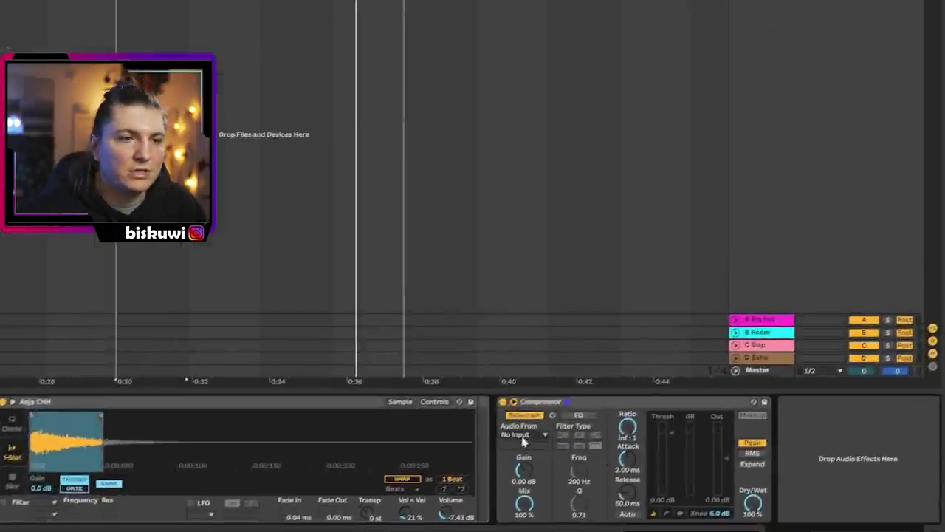
pyautogui.click(478, 428)
pyautogui.press('Escape')
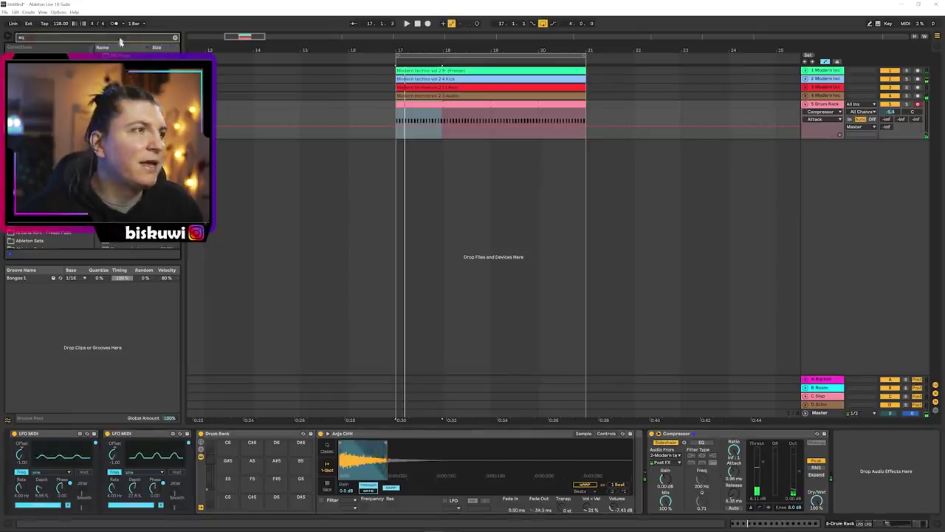
# Insert an EQ Eight after the Compressor, boost the high shelf 3.60 dB at 4.95 kHz and sweep a steep low cut upward on band 1
pyautogui.press('Return')
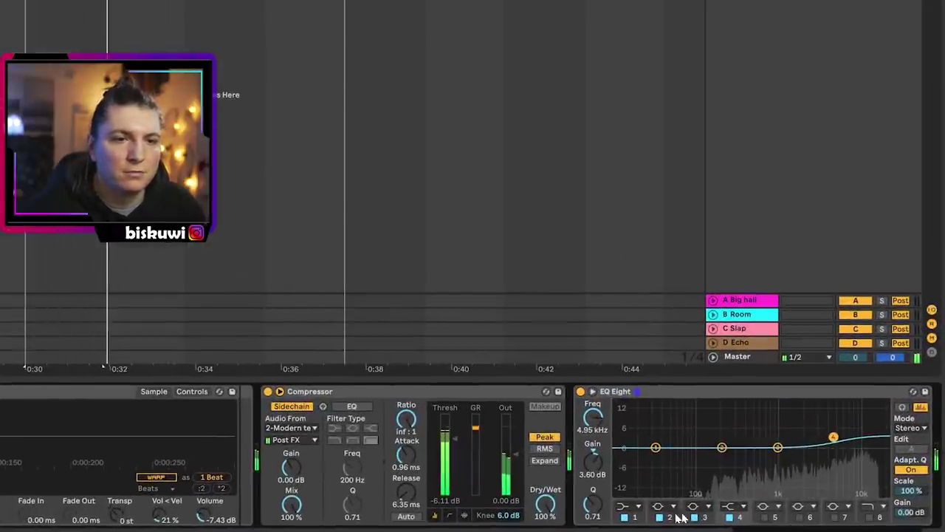
pyautogui.click(629, 506)
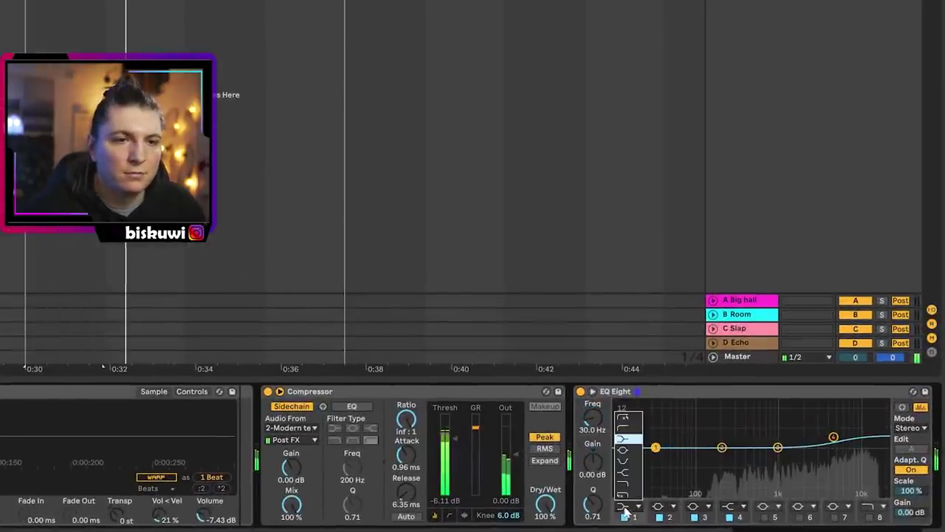
pyautogui.click(629, 414)
pyautogui.moveTo(658, 458); pyautogui.dragTo(752, 462)
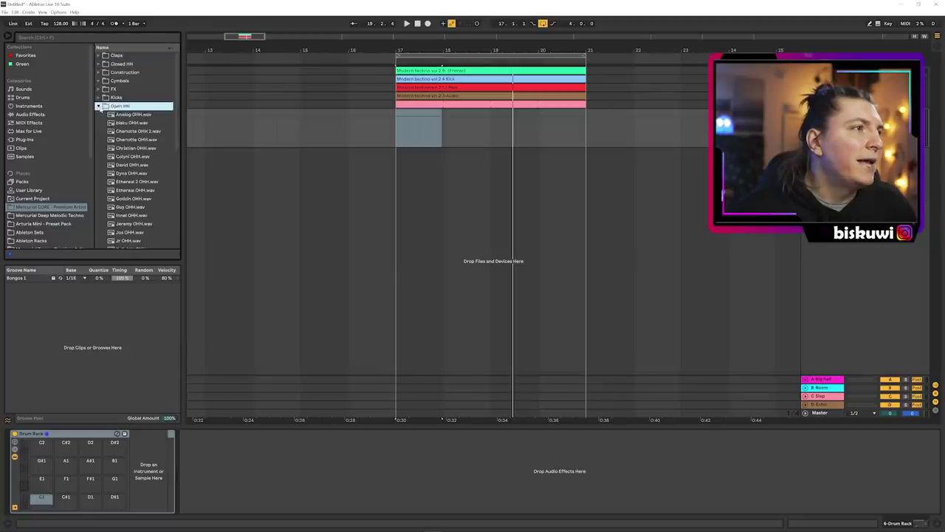
# Load the Analog OHH sample onto the C1 pad and set its fade-in to 10.6 ms and fade-out to 176 ms
pyautogui.click(128, 156)
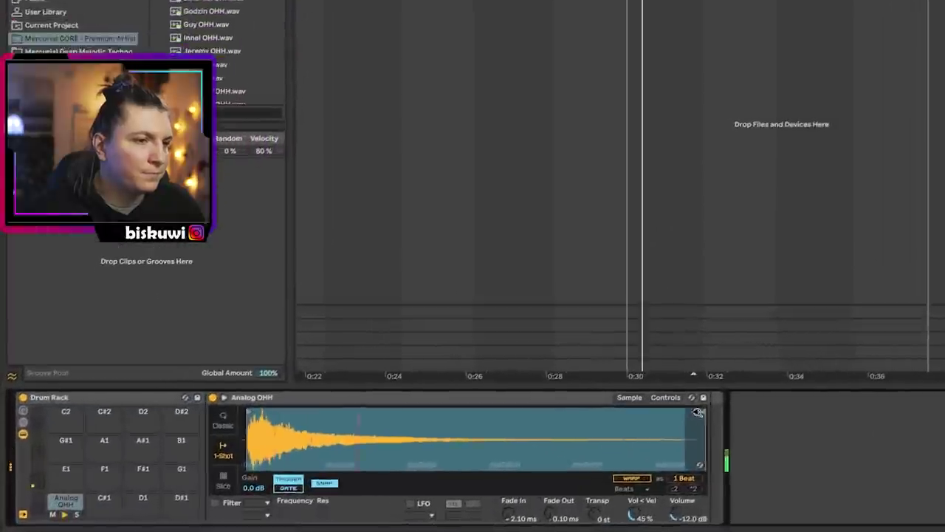
pyautogui.moveTo(554, 513); pyautogui.dragTo(553, 487)
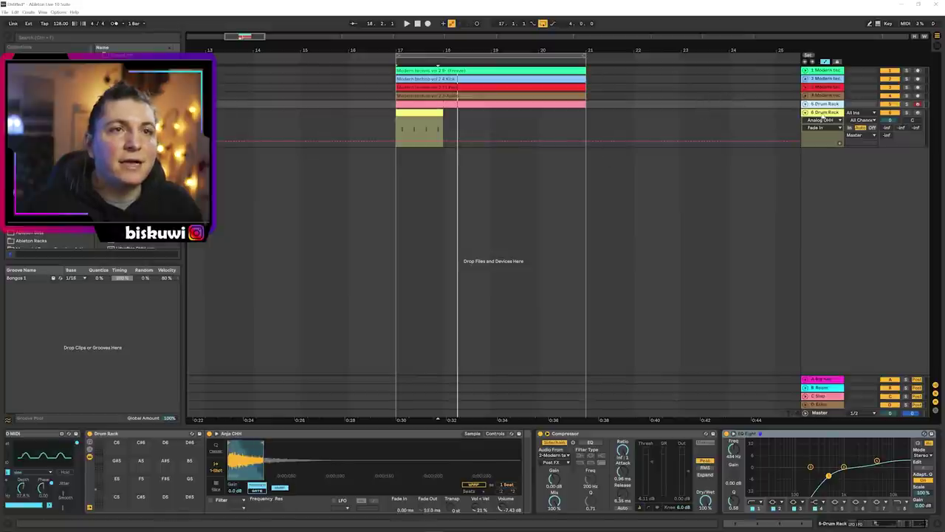
# Place an LFO MIDI device before the open hi-hat's Drum Rack and an Overdrive after it, then play the loop
pyautogui.click(824, 114)
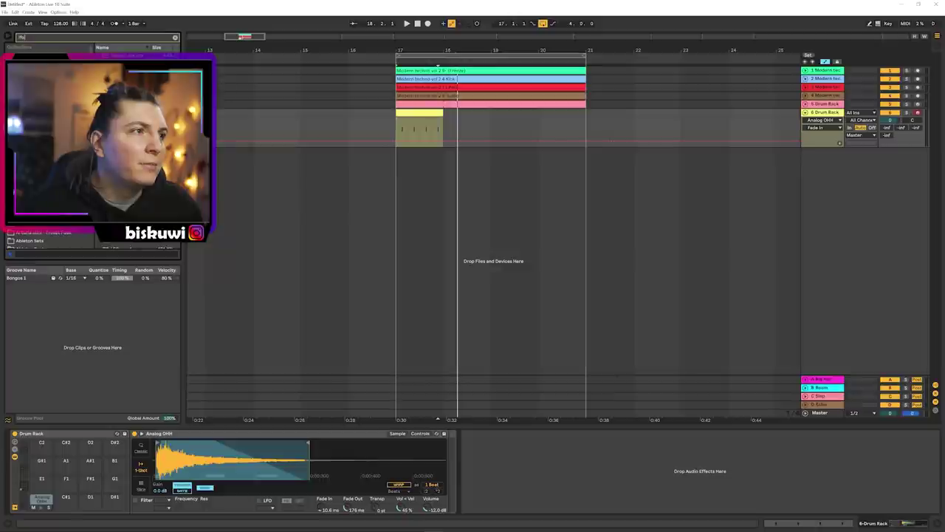
pyautogui.moveTo(132, 427); pyautogui.dragTo(14, 452)
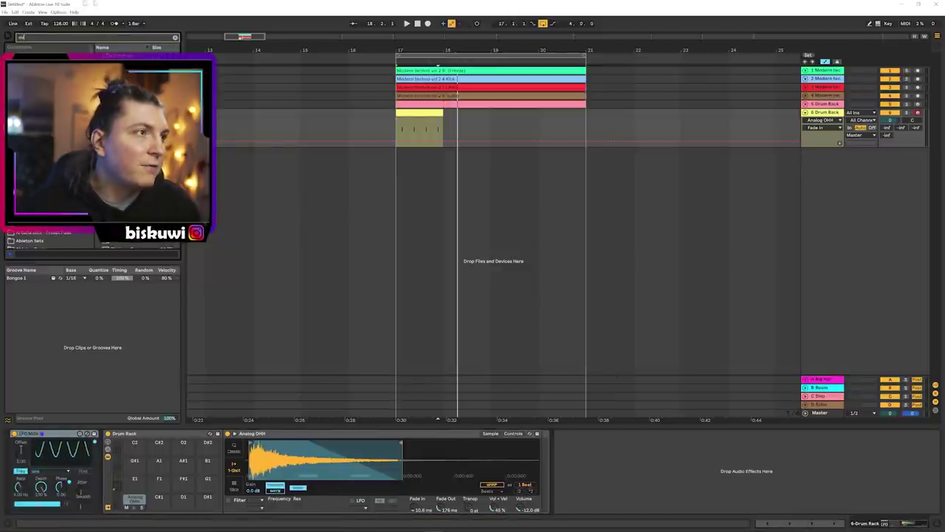
pyautogui.moveTo(96, 148); pyautogui.dragTo(576, 478)
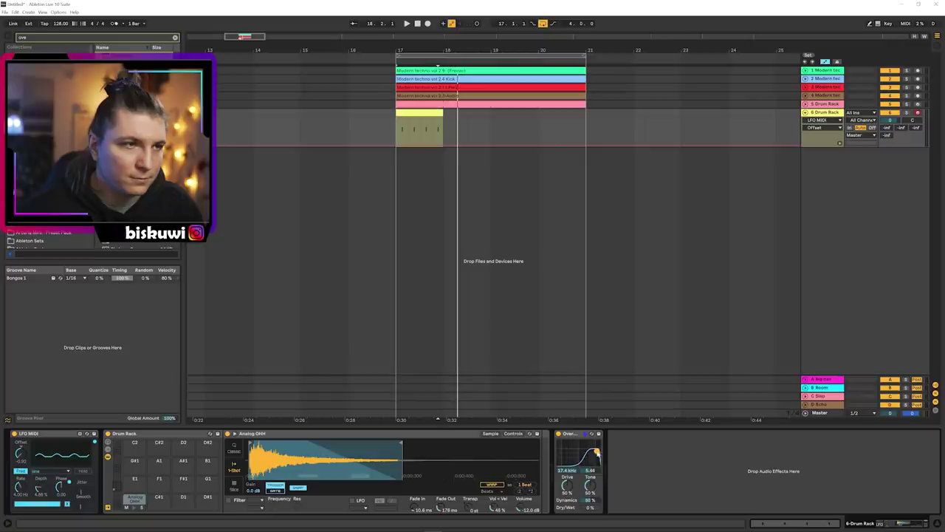
pyautogui.press('space')
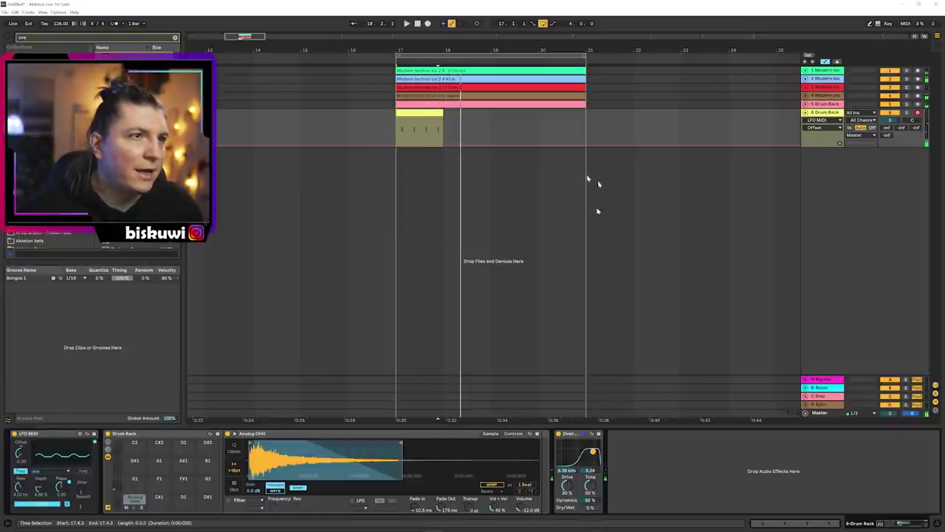
# Duplicate the open hi-hat clip three times to fill the loop from bar 17 to bar 21
pyautogui.hotkey('ctrl', 'd')
pyautogui.hotkey('ctrl', 'd')
pyautogui.hotkey('ctrl', 'd')
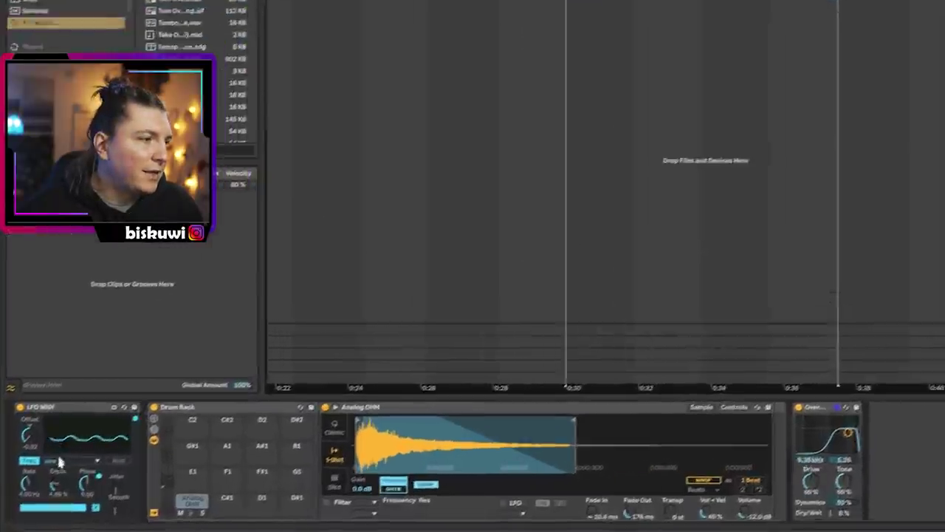
# Set the LFO to a random waveform synced at 1/8 with 1.05 % depth, and lower the open hi-hat track's volume to -7.1 dB
pyautogui.click(50, 470)
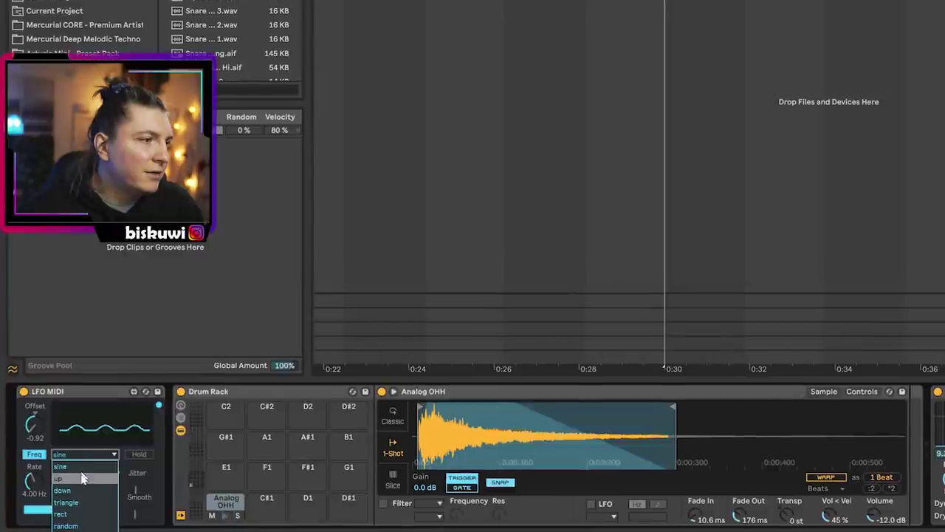
pyautogui.click(66, 525)
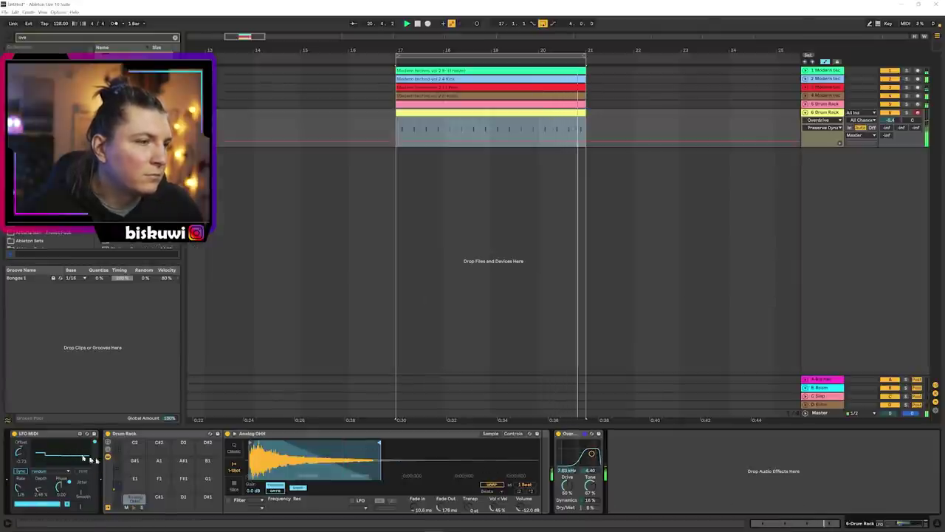
pyautogui.click(42, 486)
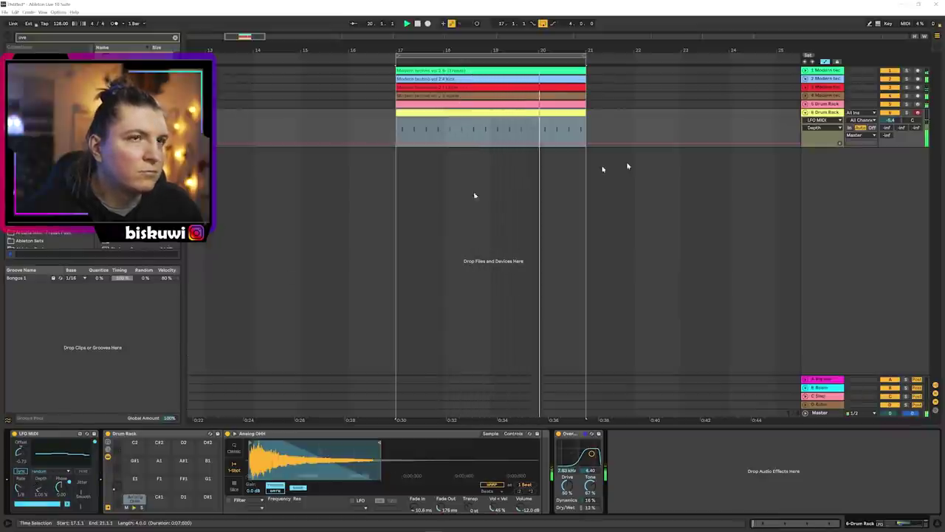
pyautogui.click(890, 119)
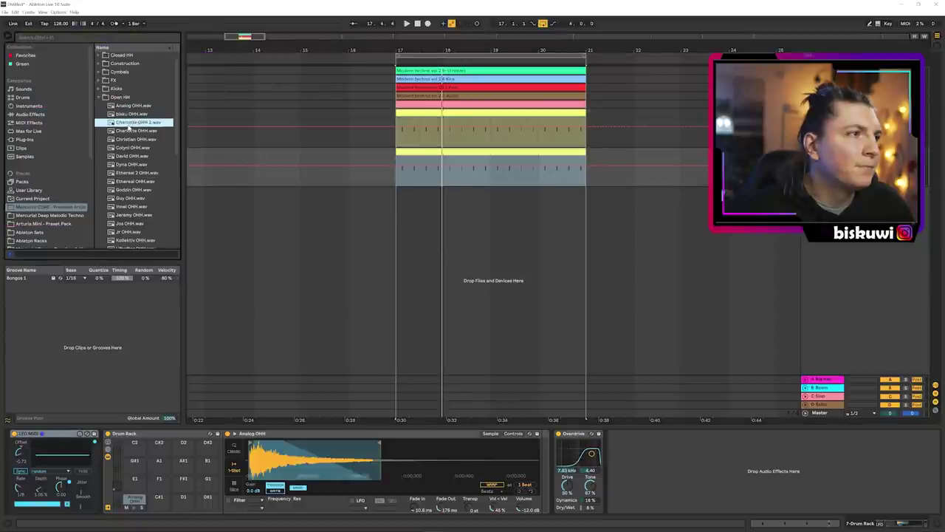
# Replace the sample on the duplicated open hi-hat track with Charlotte OHH 2 and remove that track's LFO MIDI and Overdrive
pyautogui.click(129, 127)
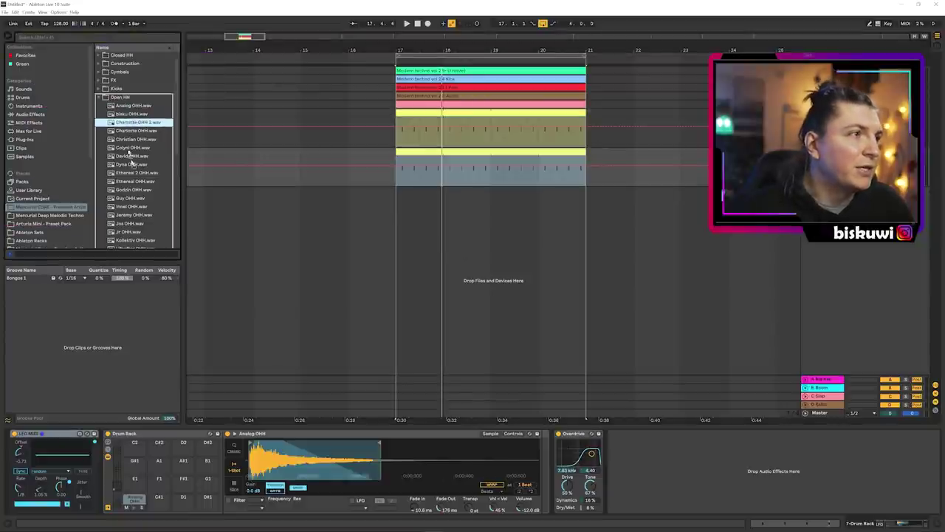
pyautogui.moveTo(136, 508); pyautogui.dragTo(136, 508)
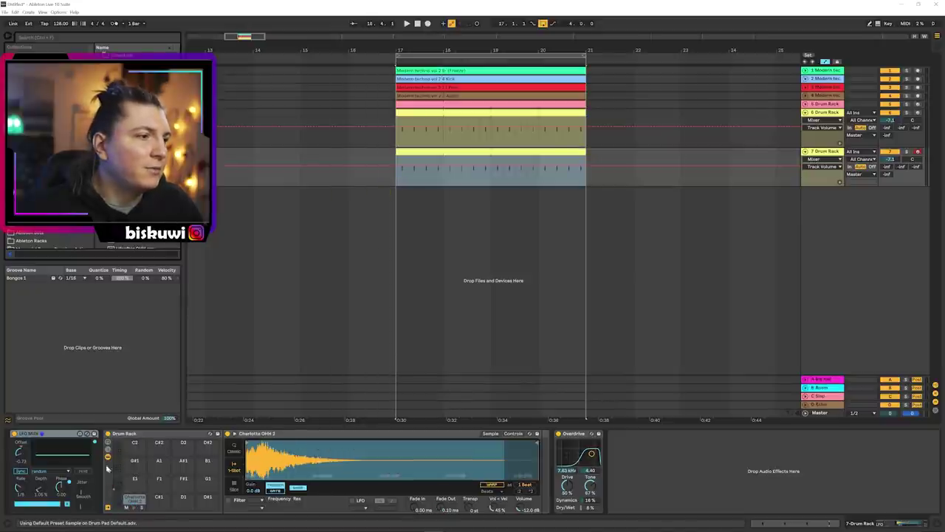
pyautogui.click(65, 434)
pyautogui.press('Delete')
pyautogui.click(476, 433)
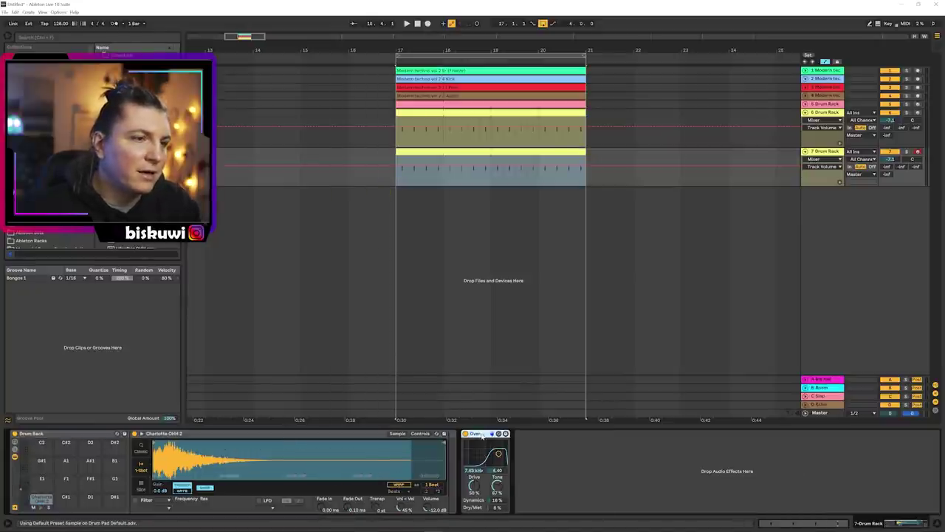
pyautogui.press('Delete')
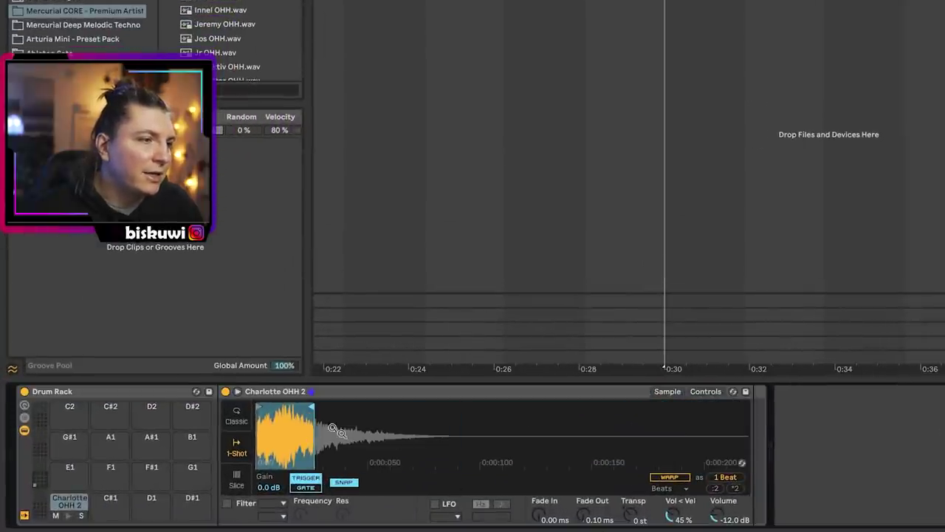
# Adjust the end of the shortened Charlotte OHH 2 sample, with fade-out 28.4 ms and volume -7.31 dB, and audition it
pyautogui.moveTo(312, 407); pyautogui.dragTo(342, 408)
pyautogui.moveTo(597, 520)
pyautogui.mouseDown()
pyautogui.moveTo(590, 509)
pyautogui.moveTo(609, 510)
pyautogui.mouseUp()
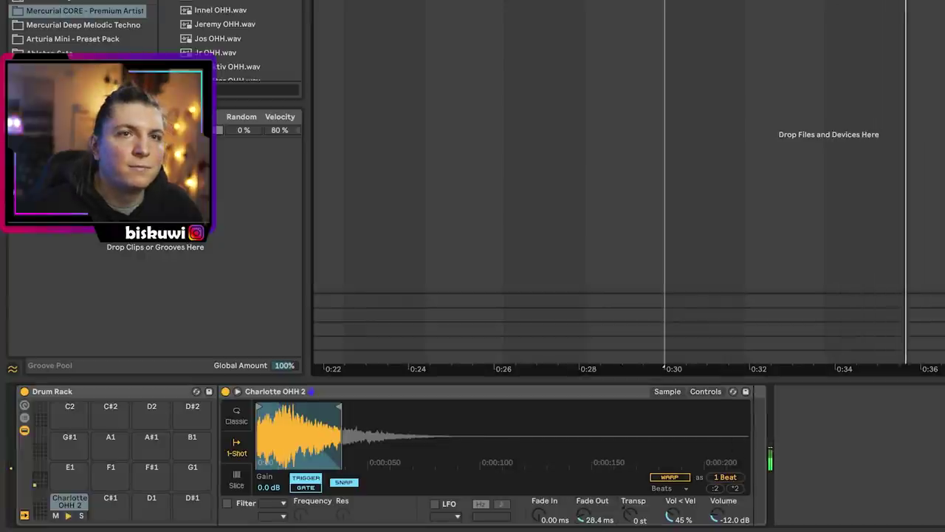
pyautogui.press('space')
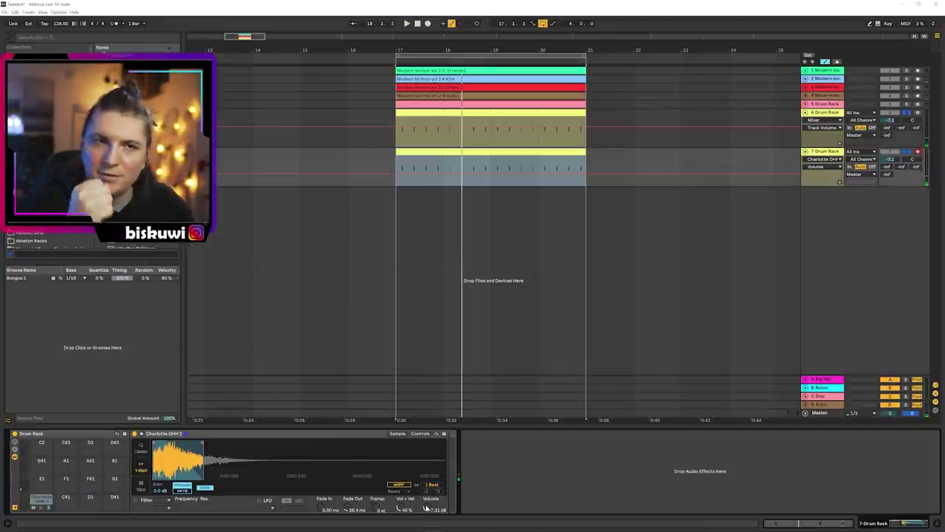
# Fold all the tracks and add a new MIDI track below the second open hi-hat track
pyautogui.hotkey('alt', 'u')
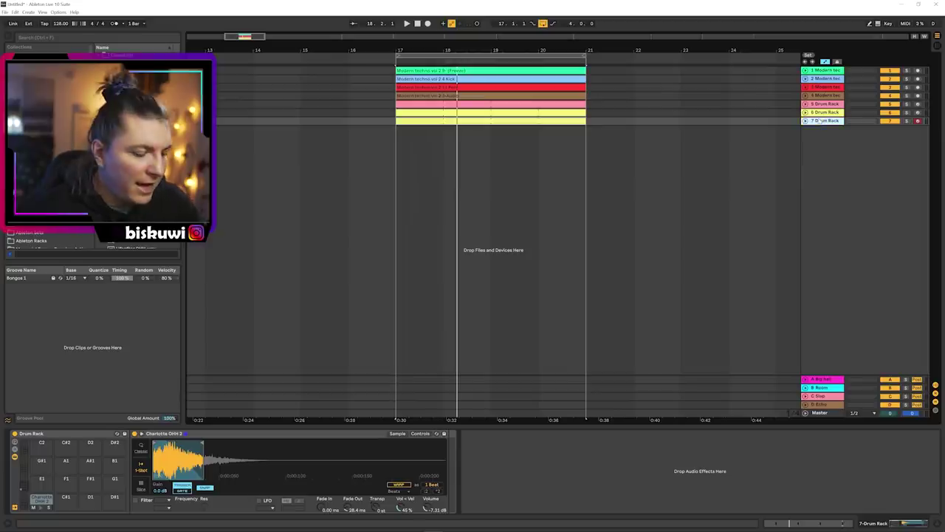
pyautogui.hotkey('ctrl', 'shift', 't')
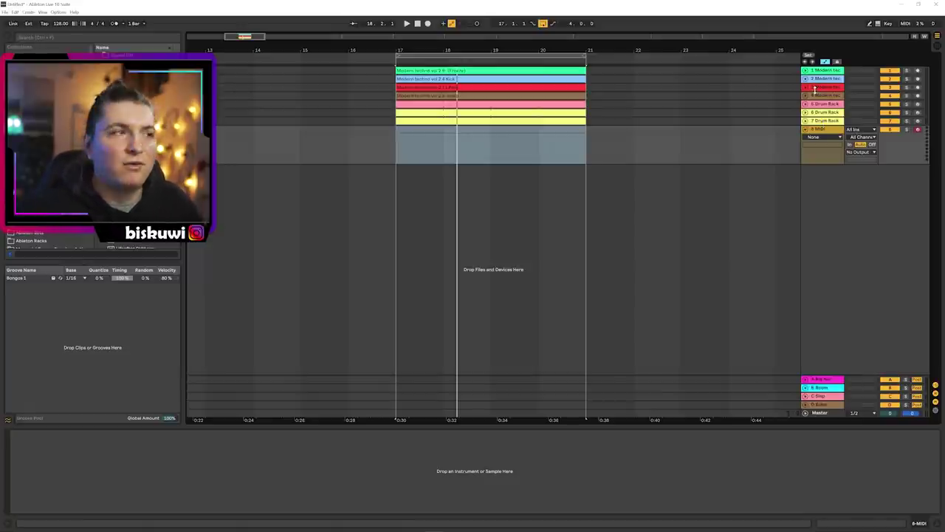
# Audition the shaker samples and load Ethereal 2 Shaker onto the C1 pad of the new track's Drum Rack
pyautogui.doubleClick(133, 190)
pyautogui.click(133, 206)
pyautogui.click(132, 215)
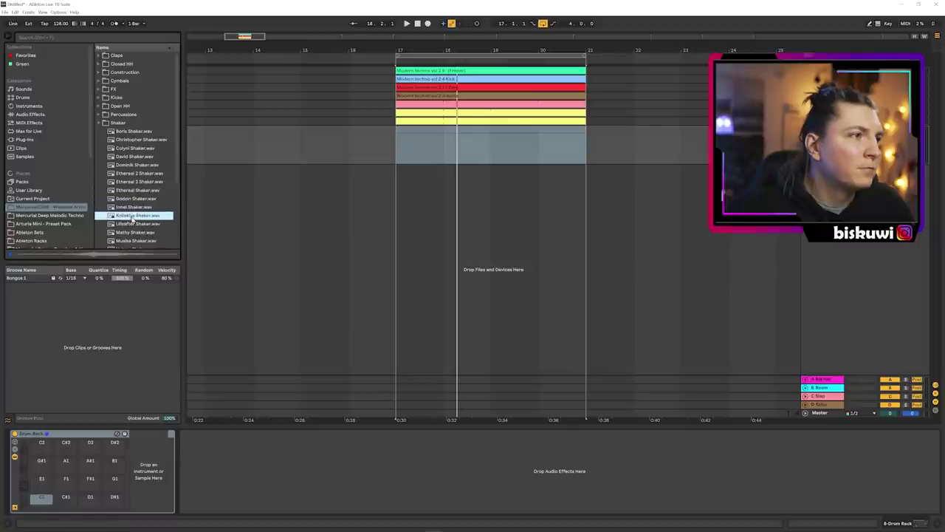
pyautogui.click(136, 174)
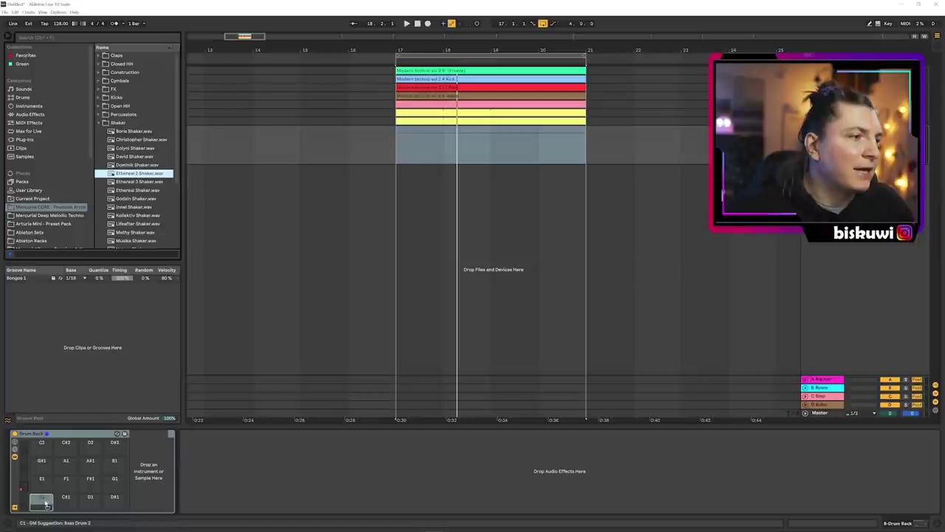
pyautogui.moveTo(46, 503); pyautogui.dragTo(42, 502)
pyautogui.click(151, 149)
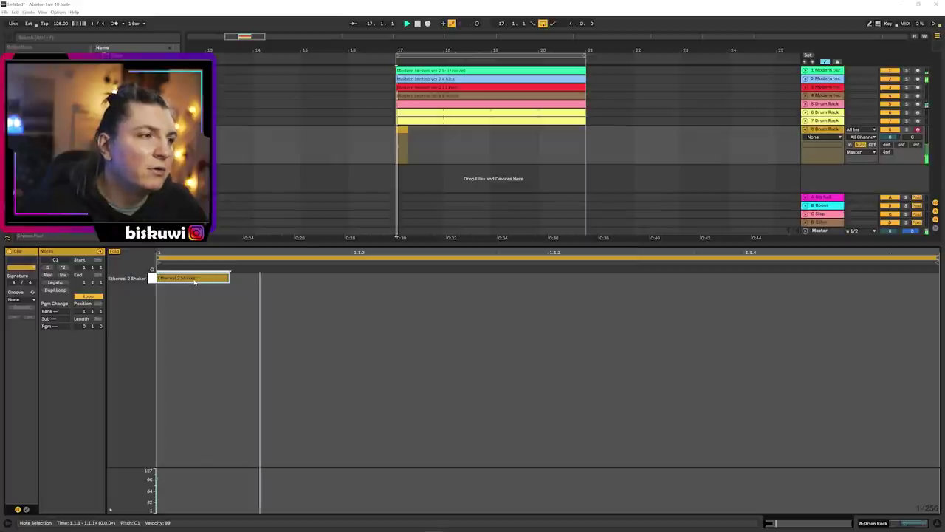
# Place shaker hits at 1.1.2, 1.1.3 and 1.1.4 in the one-beat clip and extend the clip to bar 21
pyautogui.moveTo(194, 281); pyautogui.dragTo(298, 281)
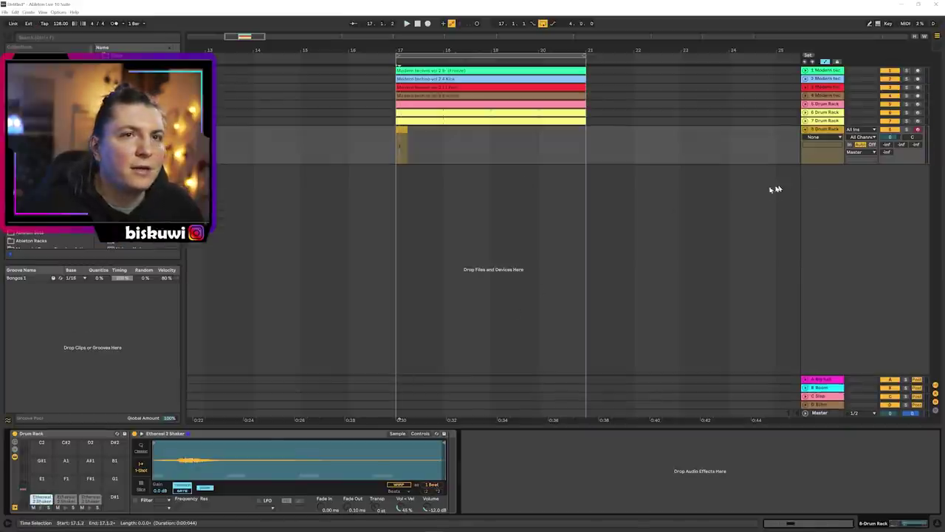
pyautogui.doubleClick(402, 133)
pyautogui.moveTo(391, 270); pyautogui.dragTo(787, 285)
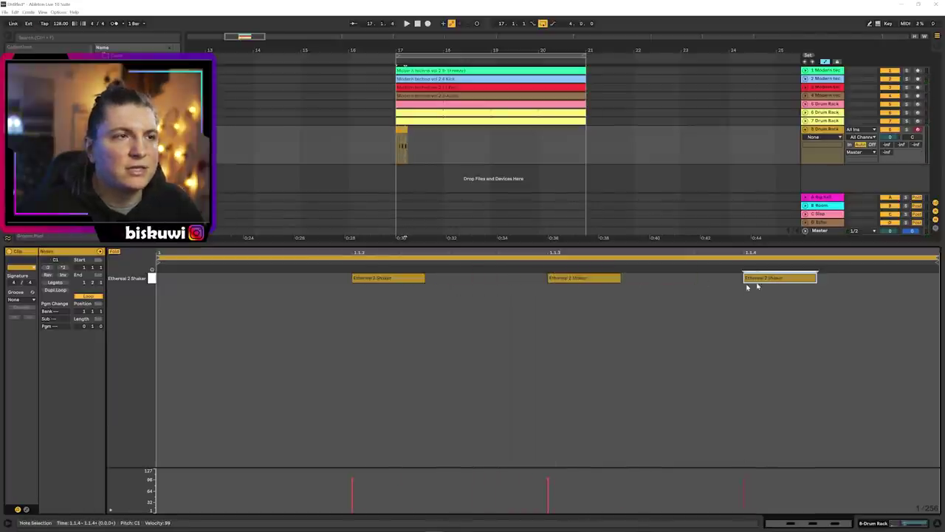
pyautogui.press('space')
pyautogui.moveTo(406, 144); pyautogui.dragTo(586, 144)
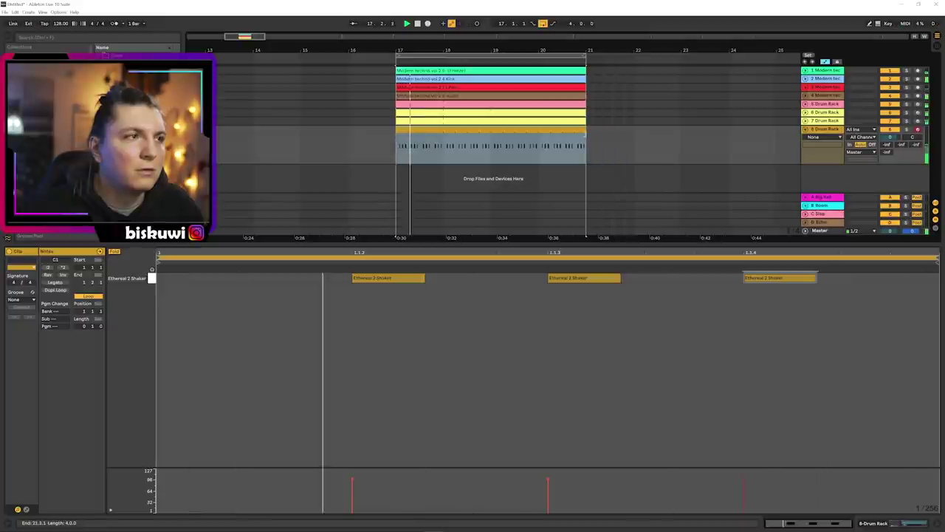
# Add a Utility to the shaker track with its gain at 8.20 dB
pyautogui.hotkey('shift', 'Tab')
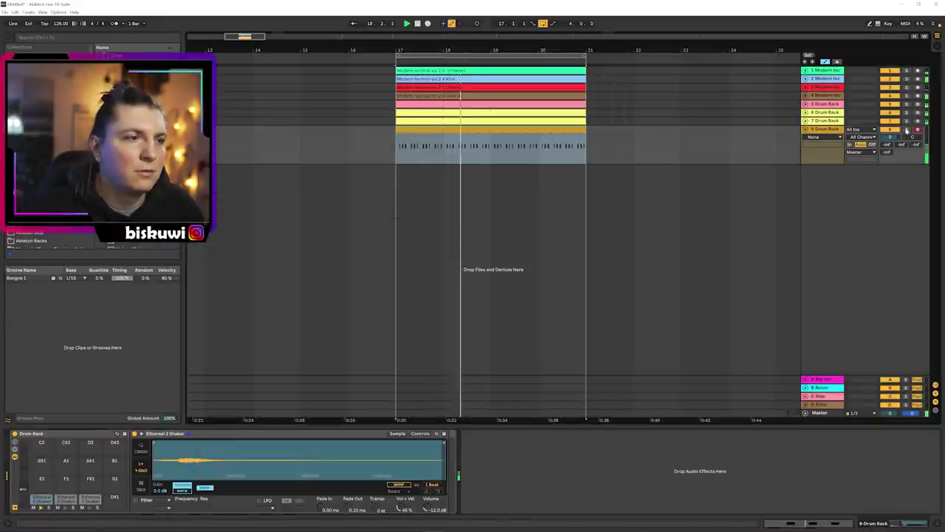
pyautogui.hotkey('ctrl', 'f')
pyautogui.write('util')
pyautogui.press('Return')
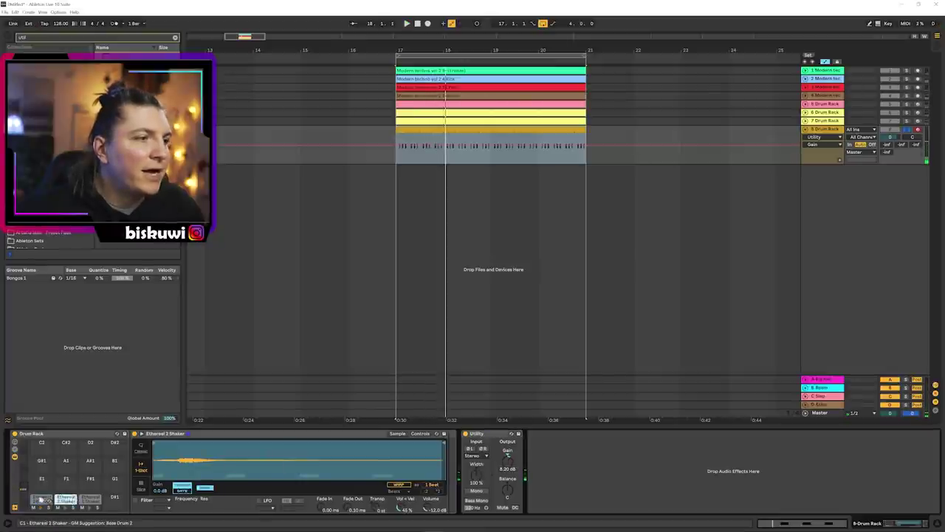
# Move the shaker hit at 1.1.3 to C#1 and the hit at 1.1.4 to D1
pyautogui.doubleClick(410, 131)
pyautogui.moveTo(548, 302); pyautogui.dragTo(565, 295)
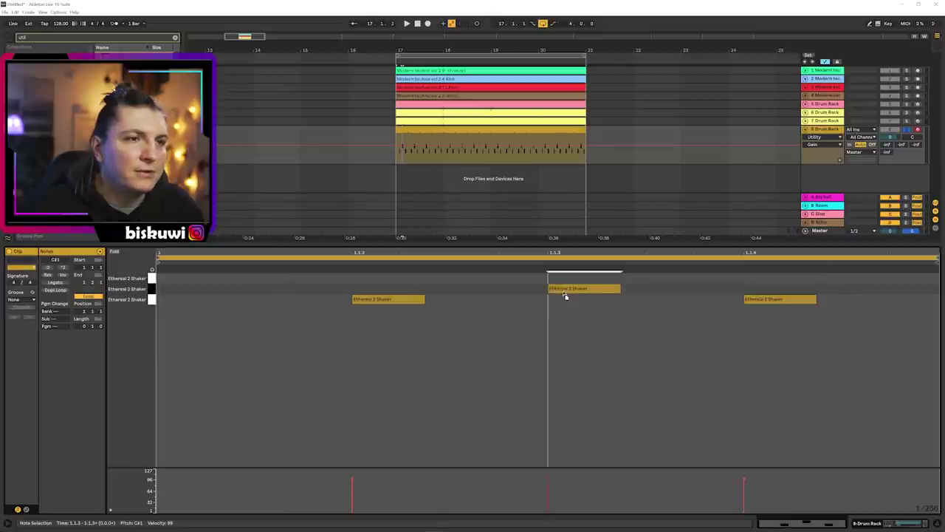
pyautogui.moveTo(757, 297); pyautogui.dragTo(746, 280)
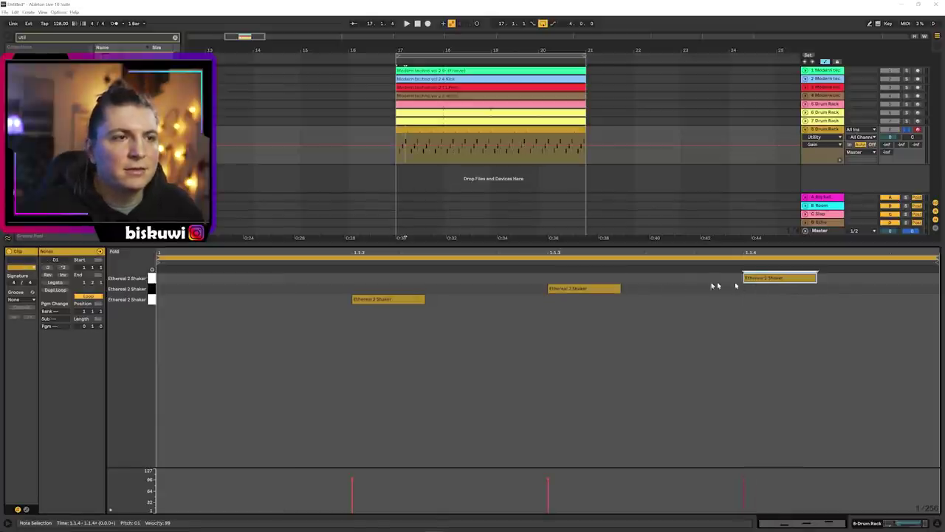
pyautogui.hotkey('shift', 'Tab')
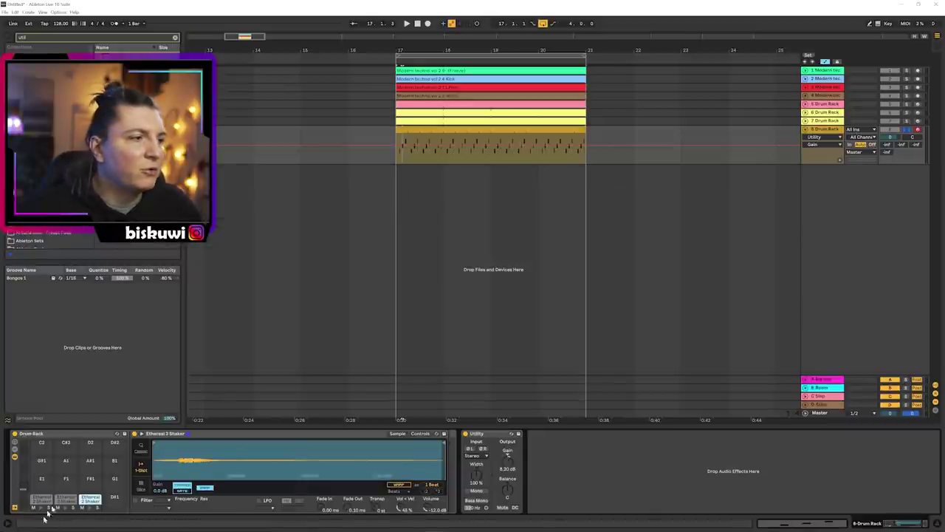
# Trim the C1 shaker sample to the tail after its main transient, with fade-in 13.8 ms and fade-out 167 ms
pyautogui.click(42, 500)
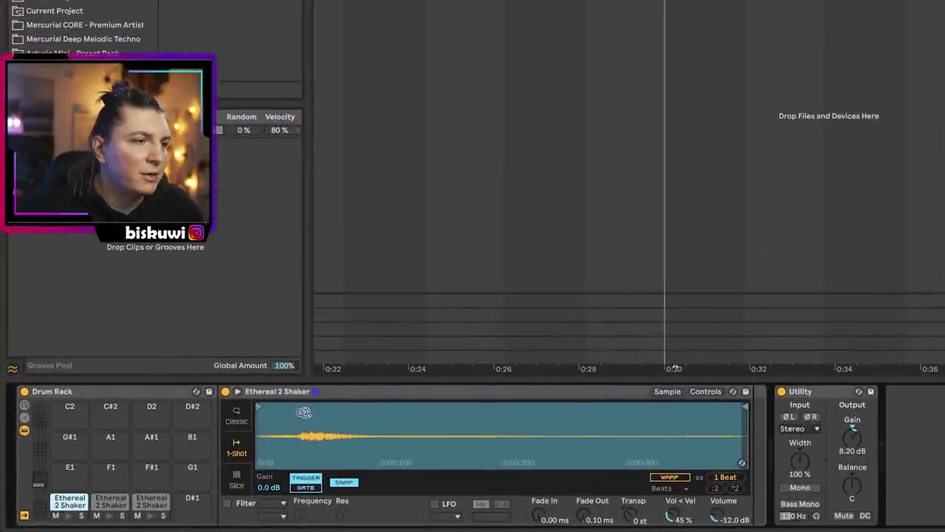
pyautogui.moveTo(263, 407); pyautogui.dragTo(347, 408)
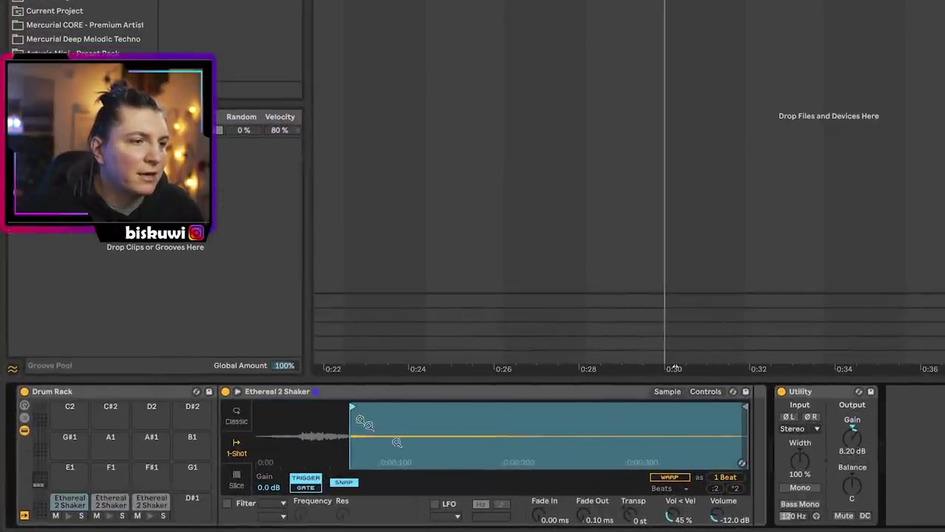
pyautogui.press('space')
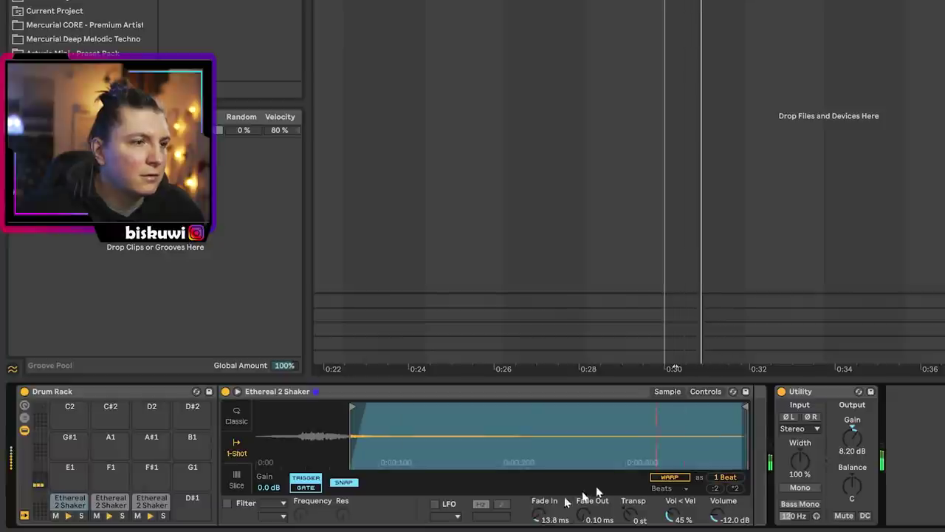
pyautogui.moveTo(747, 407)
pyautogui.mouseDown()
pyautogui.moveTo(354, 406)
pyautogui.moveTo(364, 407)
pyautogui.mouseUp()
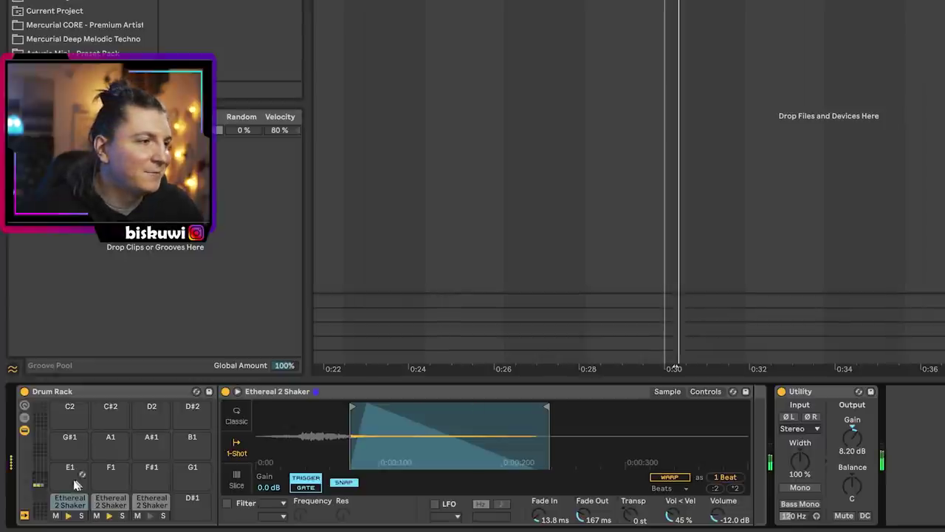
# Adjust the D1 shaker sample with a 59.3 ms fade-out and -2 st transposition, keeping its end at the full sample length
pyautogui.click(151, 500)
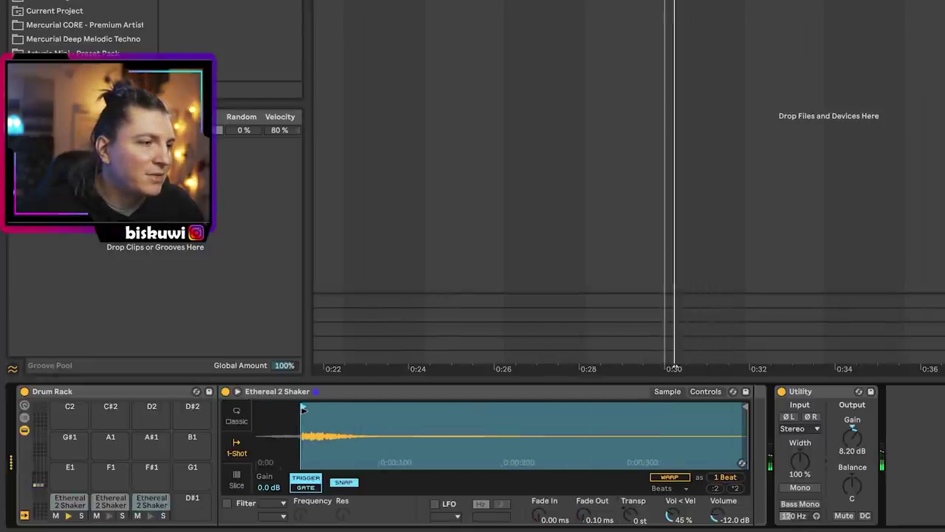
pyautogui.moveTo(746, 407); pyautogui.dragTo(382, 407)
pyautogui.moveTo(579, 513); pyautogui.dragTo(579, 491)
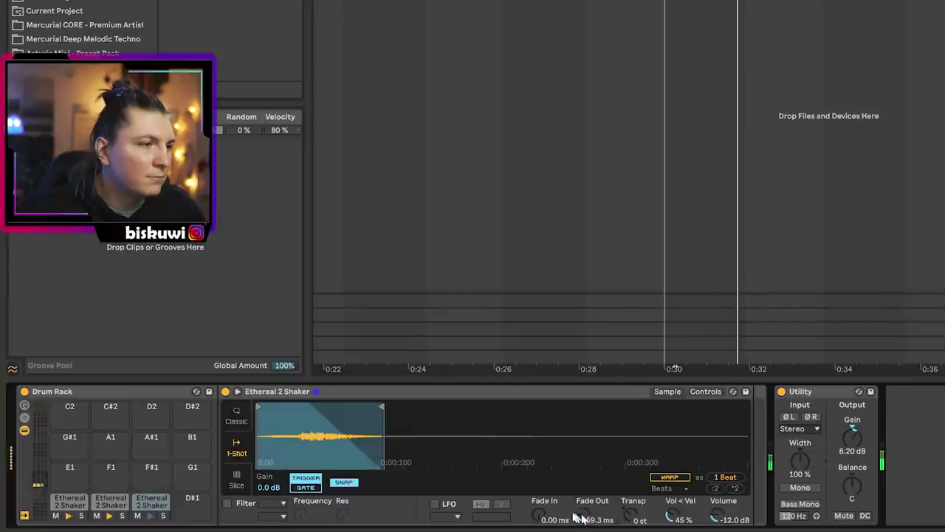
pyautogui.moveTo(382, 407); pyautogui.dragTo(745, 406)
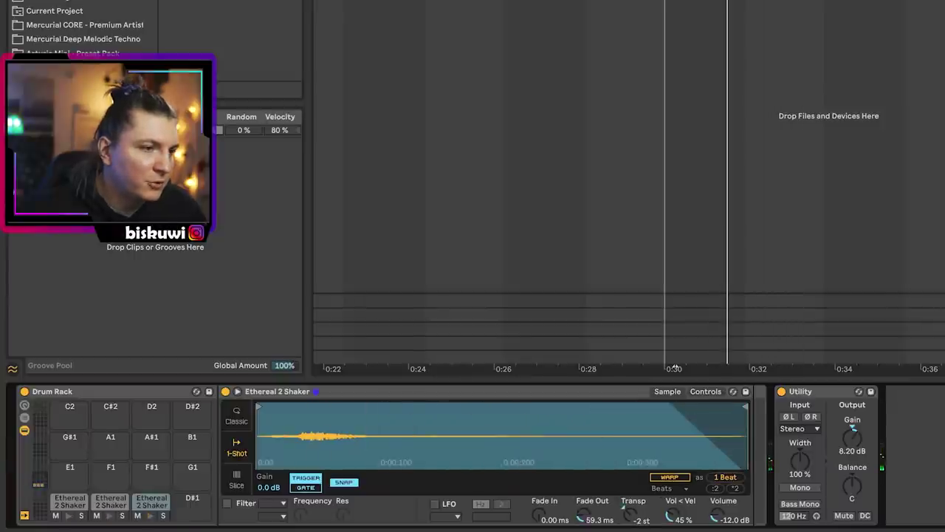
pyautogui.moveTo(633, 515)
pyautogui.mouseDown()
pyautogui.moveTo(632, 502)
pyautogui.moveTo(624, 509)
pyautogui.mouseUp()
pyautogui.moveTo(550, 519); pyautogui.dragTo(550, 506)
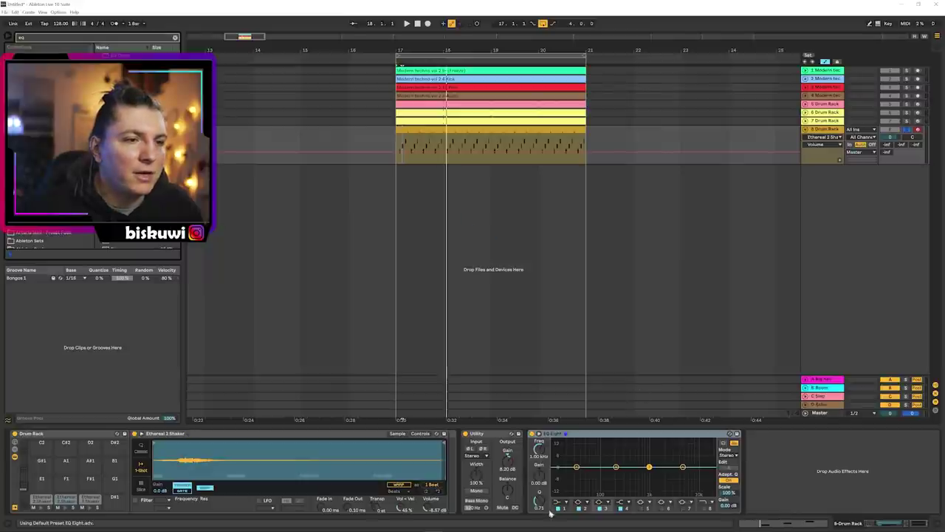
# Shape the shaker track's EQ Eight with a band 1 low cut and upper-band adjustments, and set the Utility gain to 8.33 dB
pyautogui.click(555, 503)
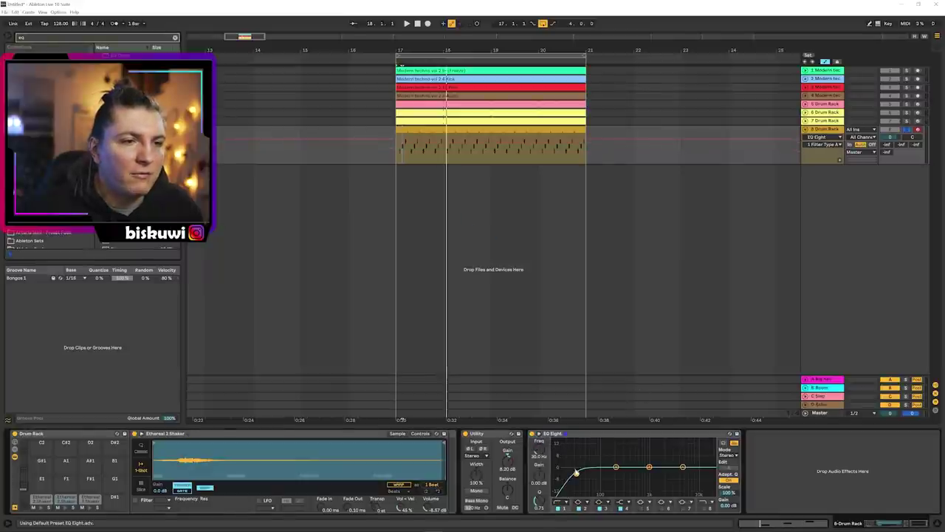
pyautogui.moveTo(576, 473); pyautogui.dragTo(683, 475)
pyautogui.click(683, 468)
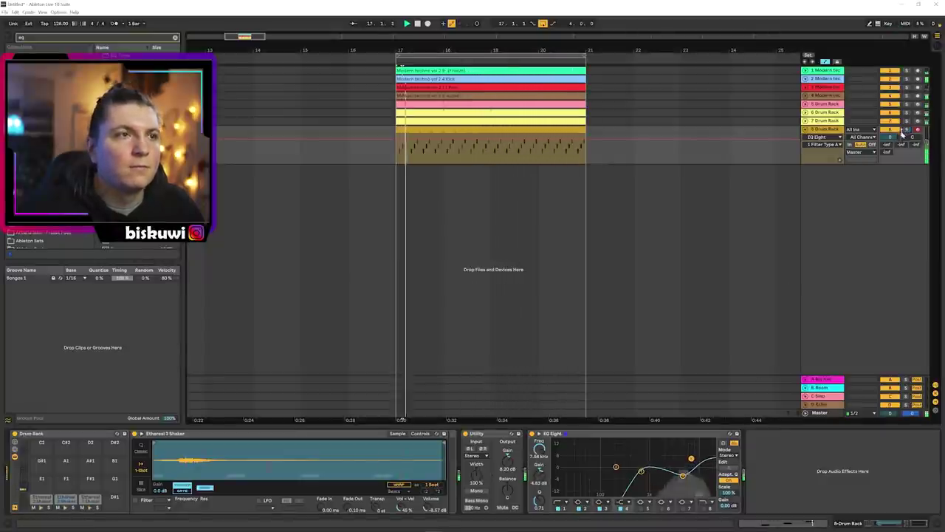
pyautogui.click(901, 135)
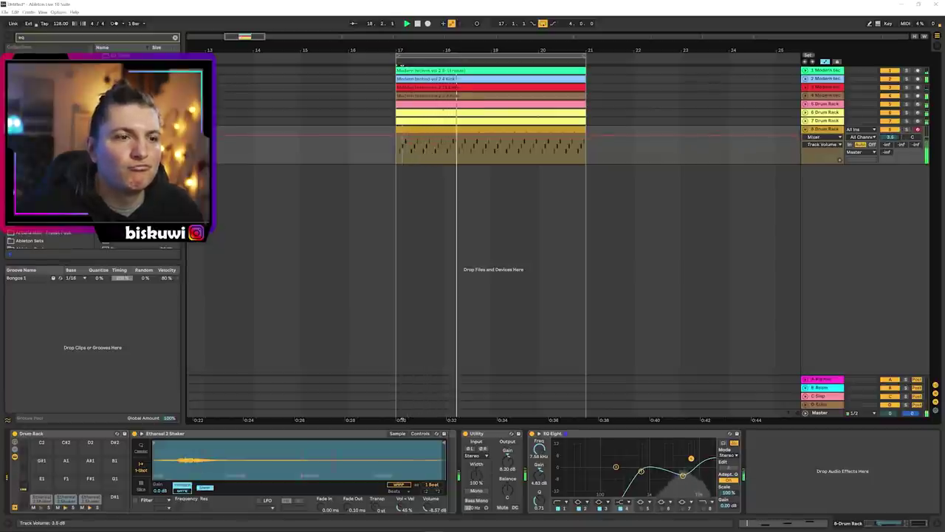
pyautogui.moveTo(520, 459); pyautogui.dragTo(524, 453)
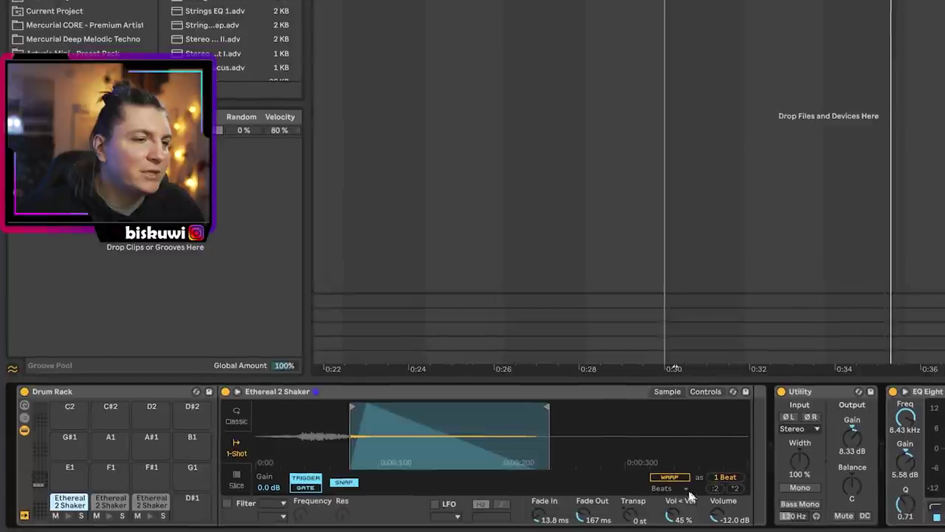
# Add random panning to the shaker samples in their Simpler controls
pyautogui.click(705, 391)
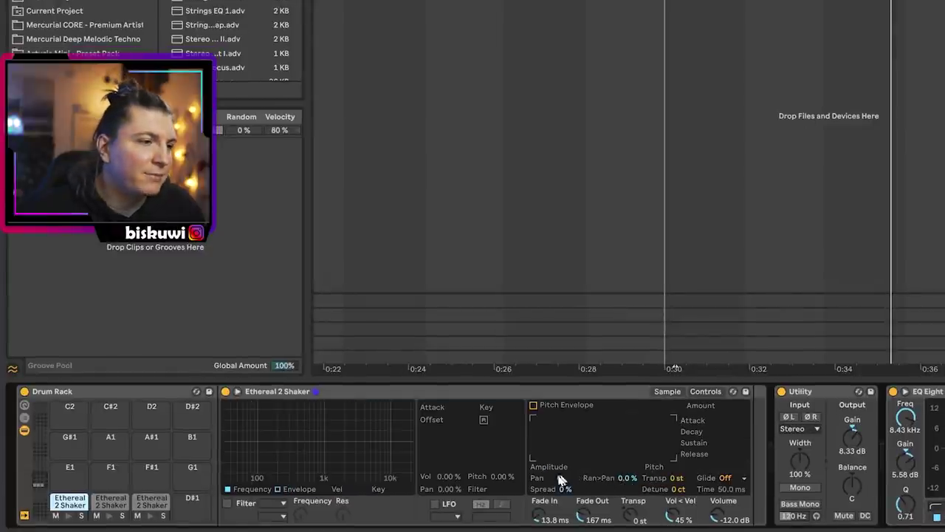
pyautogui.click(674, 367)
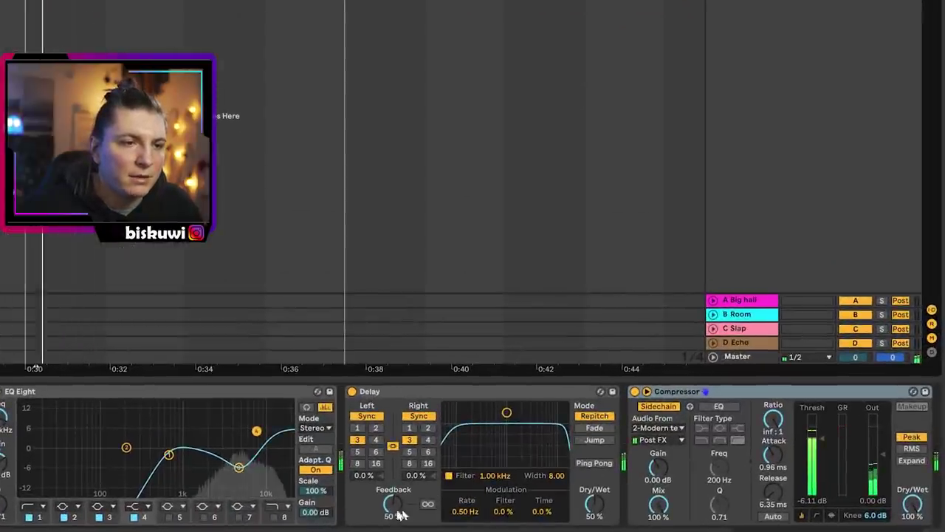
# Set the shaker Delay to one-sixteenth Ping Pong, 0 % feedback and 17 % dry/wet, and the sidechain compressor threshold to -9.04 dB
pyautogui.moveTo(393, 503); pyautogui.dragTo(393, 528)
pyautogui.moveTo(592, 504)
pyautogui.mouseDown()
pyautogui.moveTo(592, 520)
pyautogui.moveTo(590, 491)
pyautogui.moveTo(593, 510)
pyautogui.mouseUp()
pyautogui.click(358, 428)
pyautogui.click(594, 463)
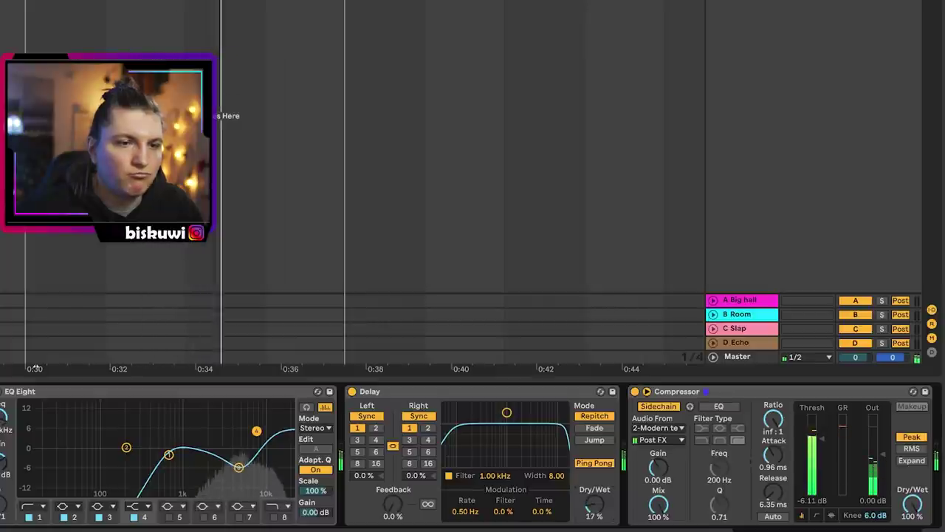
pyautogui.moveTo(822, 438); pyautogui.dragTo(822, 444)
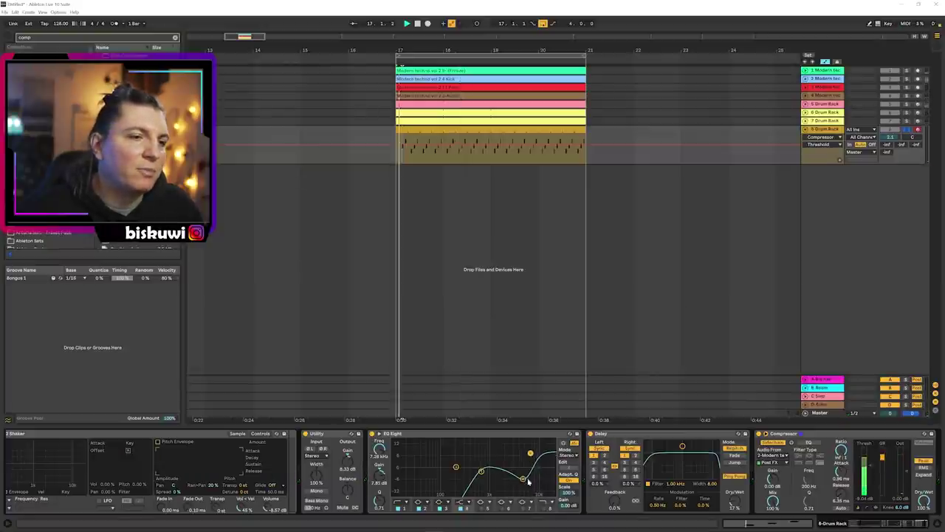
# Insert an Overdrive between the shaker's EQ Eight and Delay with drive 29 %, tone 56 % and dynamics 23 %, and compare it bypassed
pyautogui.hotkey('ctrl', 'f')
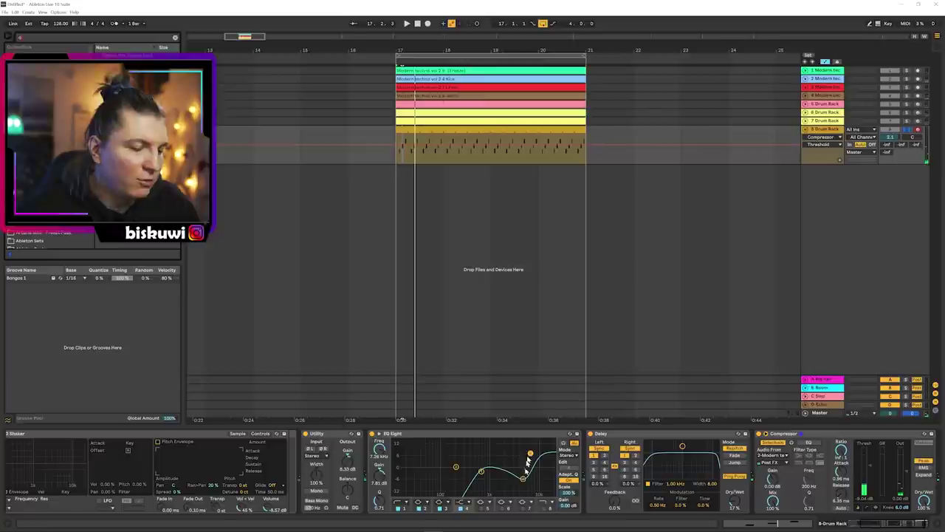
pyautogui.moveTo(45, 57); pyautogui.dragTo(622, 458)
pyautogui.press('space')
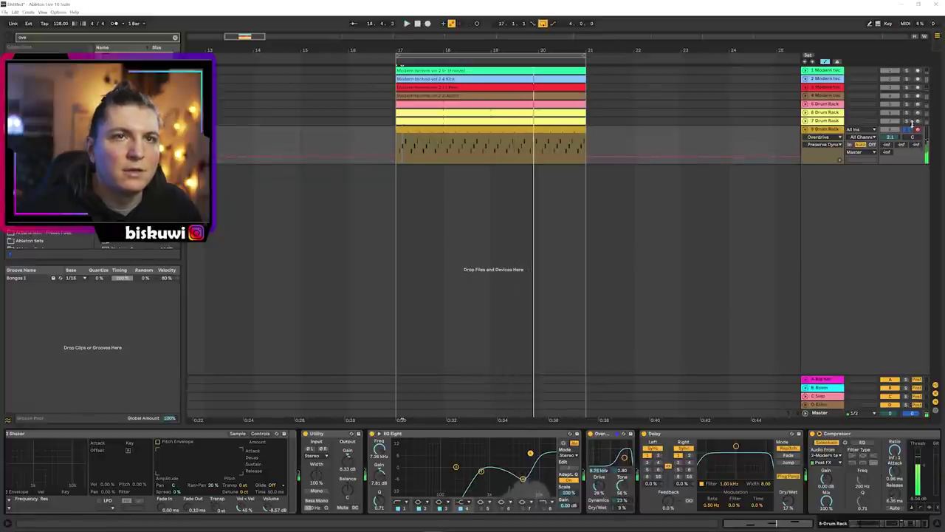
pyautogui.press('space')
pyautogui.press('space')
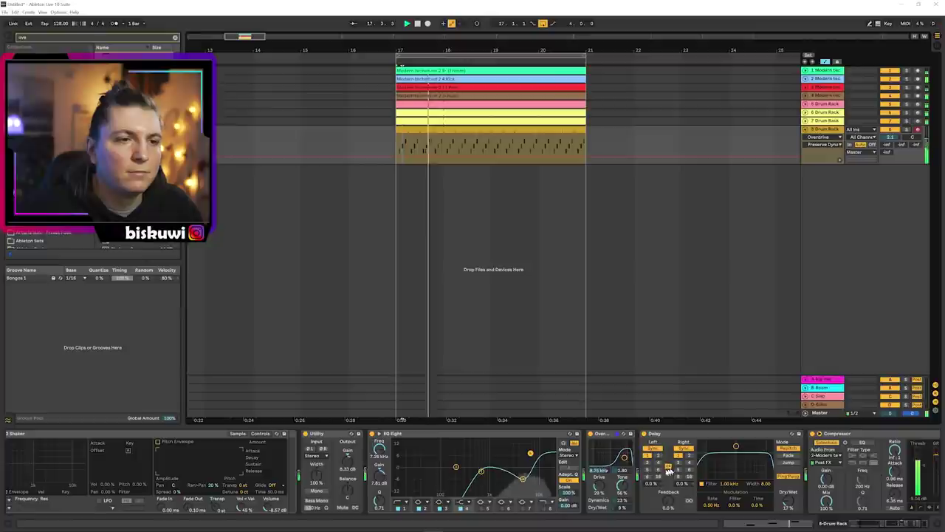
pyautogui.click(599, 449)
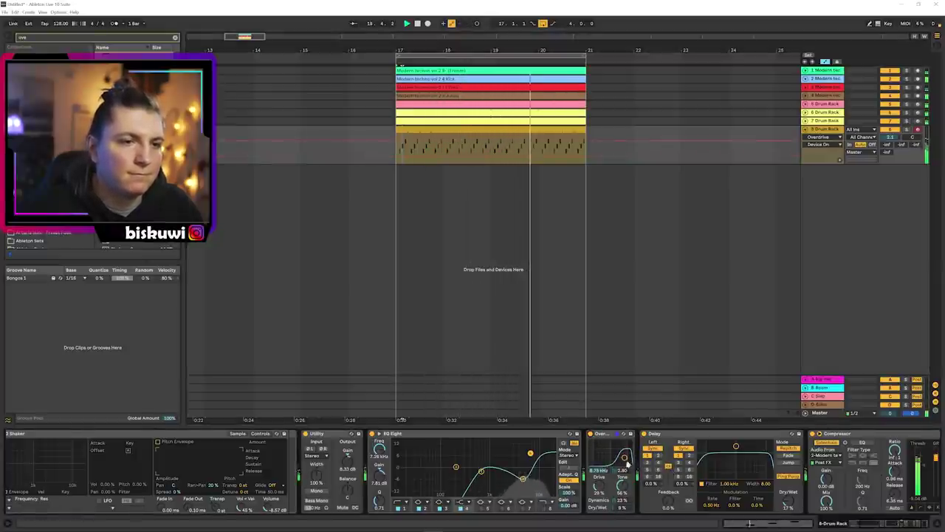
# Fold the shaker track and trim its clip so it starts at bar 18
pyautogui.click(805, 130)
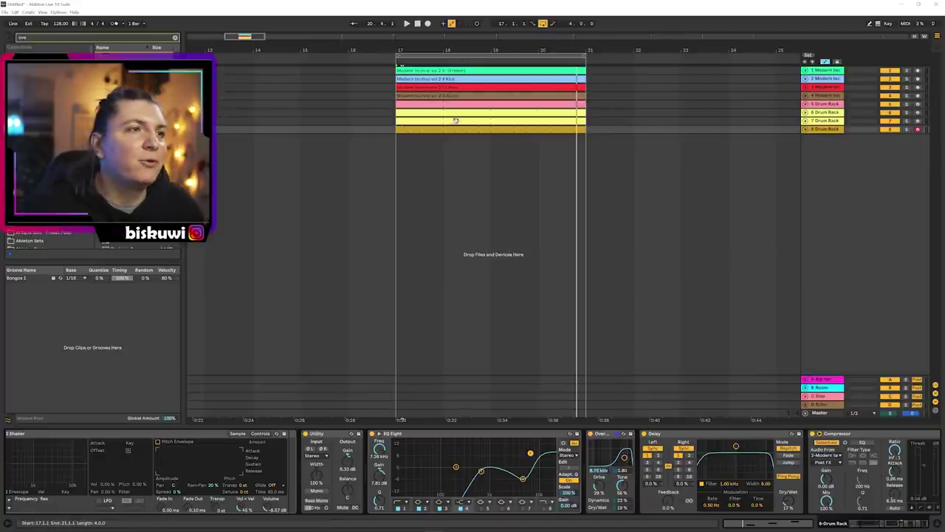
pyautogui.moveTo(401, 130); pyautogui.dragTo(499, 274)
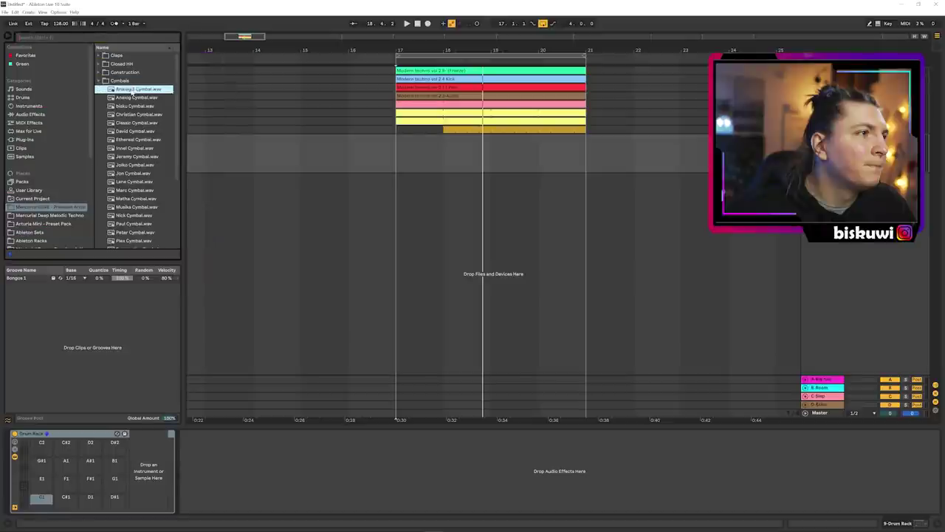
# Load Analog 2 Cymbal.wav onto the new drum rack's C1 pad and write an offbeat cymbal pattern from bar 19 to bar 21
pyautogui.moveTo(129, 92); pyautogui.dragTo(41, 498)
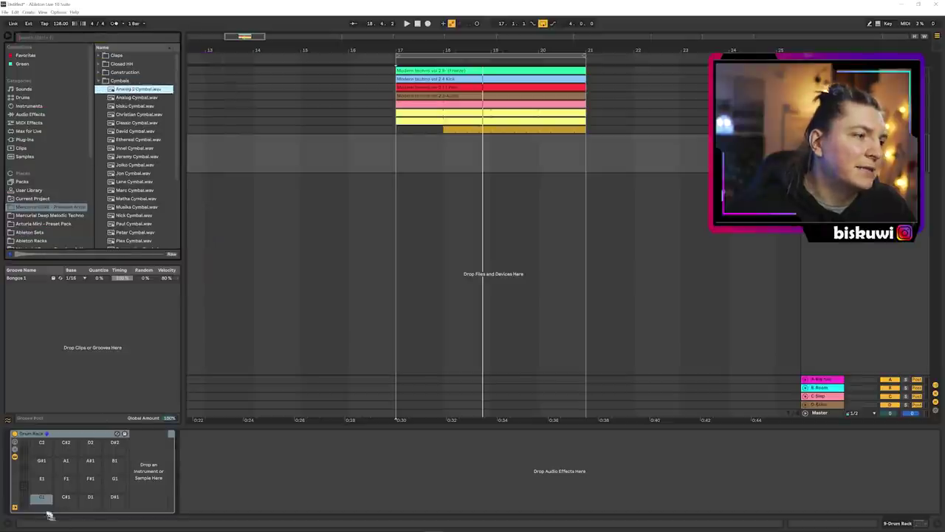
pyautogui.moveTo(501, 147); pyautogui.dragTo(536, 152)
pyautogui.hotkey('shift', 'Tab')
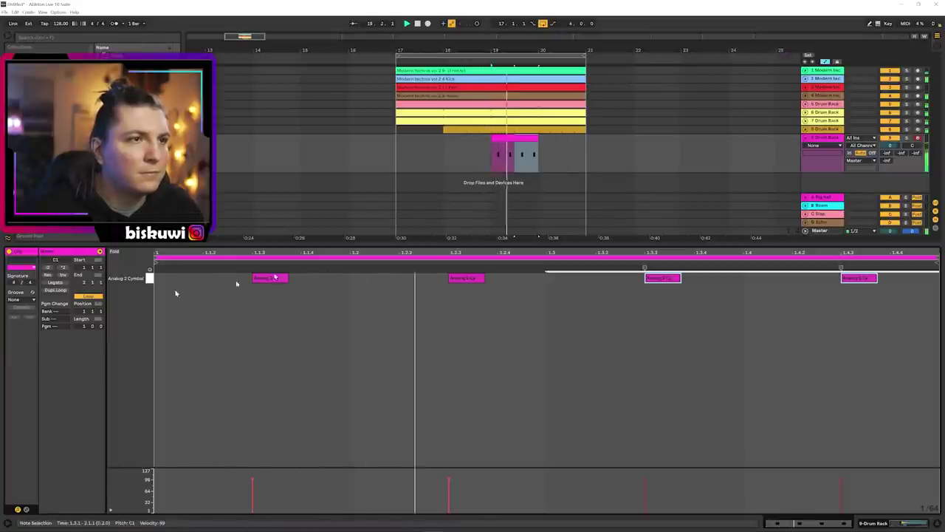
pyautogui.hotkey('shift', 'Tab')
pyautogui.moveTo(537, 138); pyautogui.dragTo(585, 139)
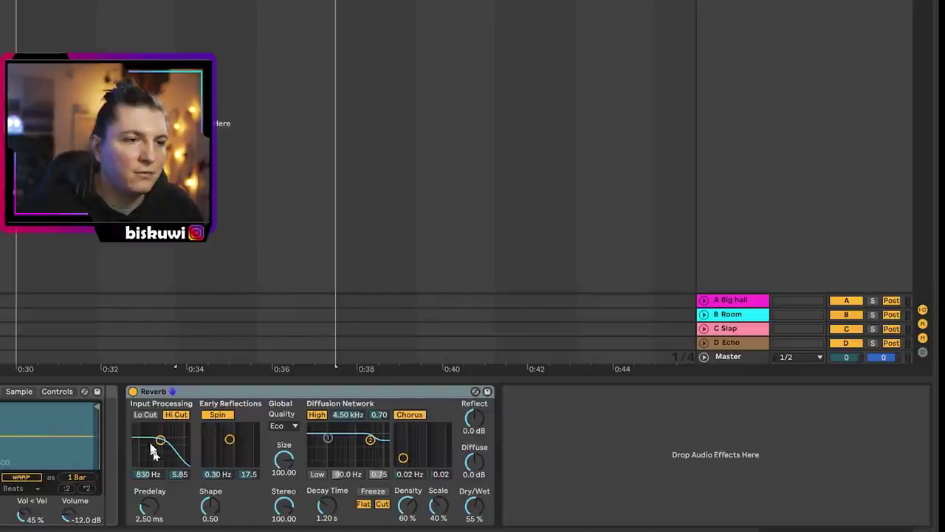
# Turn off Hi Cut and Chorus in the cymbal's Reverb and set the cymbal track volume to -7.4 dB
pyautogui.click(174, 415)
pyautogui.click(408, 414)
pyautogui.press('space')
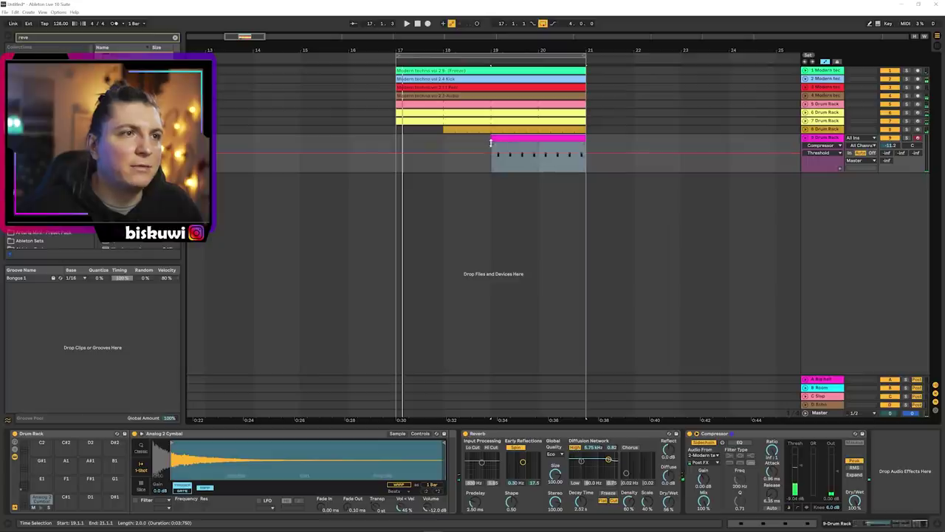
pyautogui.click(890, 145)
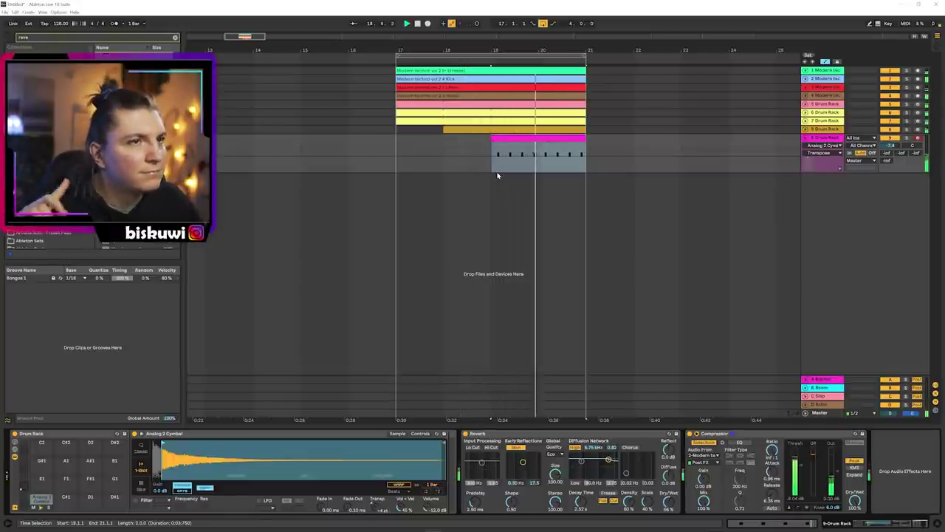
# Load the Drums Room reverb preset from the Room presets onto the B Room return track
pyautogui.click(33, 114)
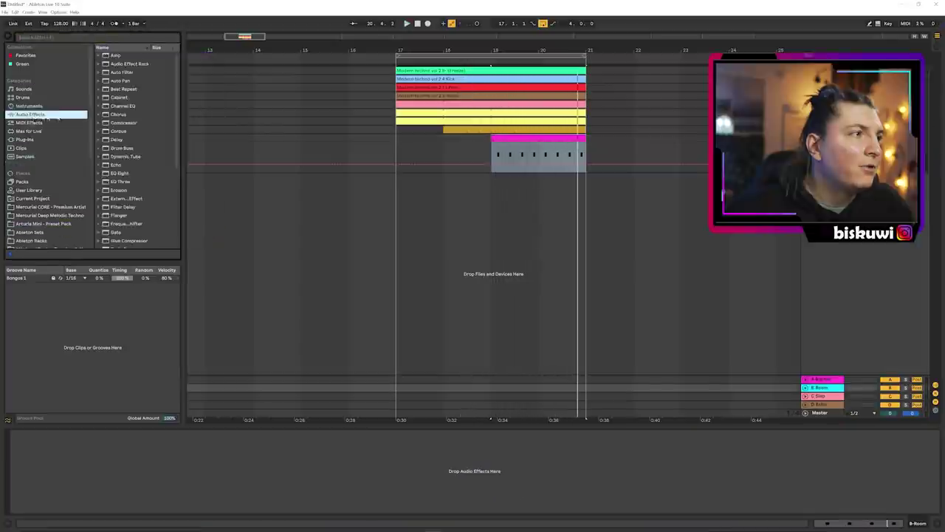
pyautogui.scroll(-3, 122, 118)
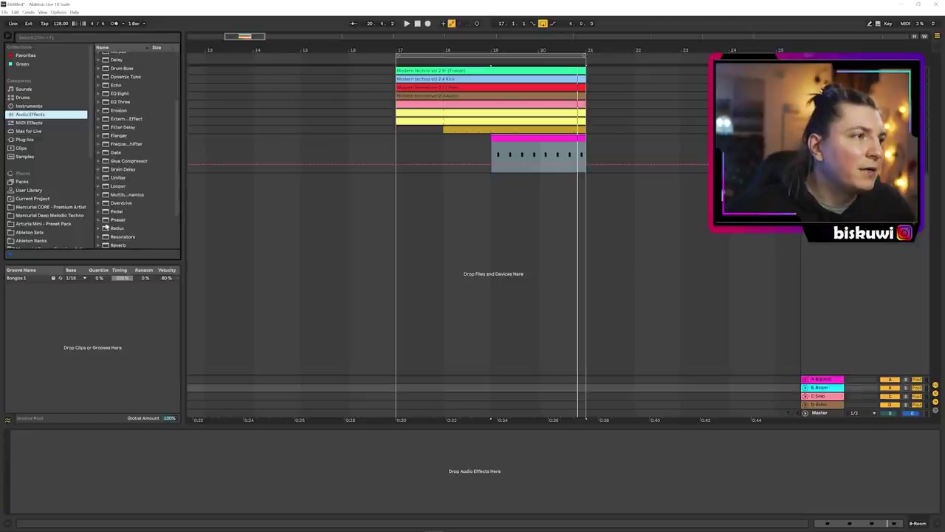
pyautogui.click(107, 245)
pyautogui.scroll(-3, 125, 228)
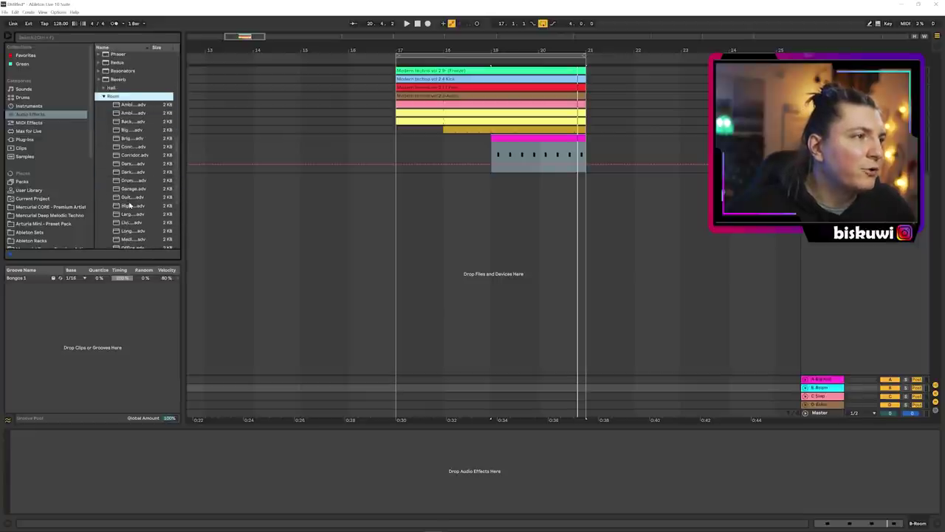
pyautogui.moveTo(133, 185); pyautogui.dragTo(825, 390)
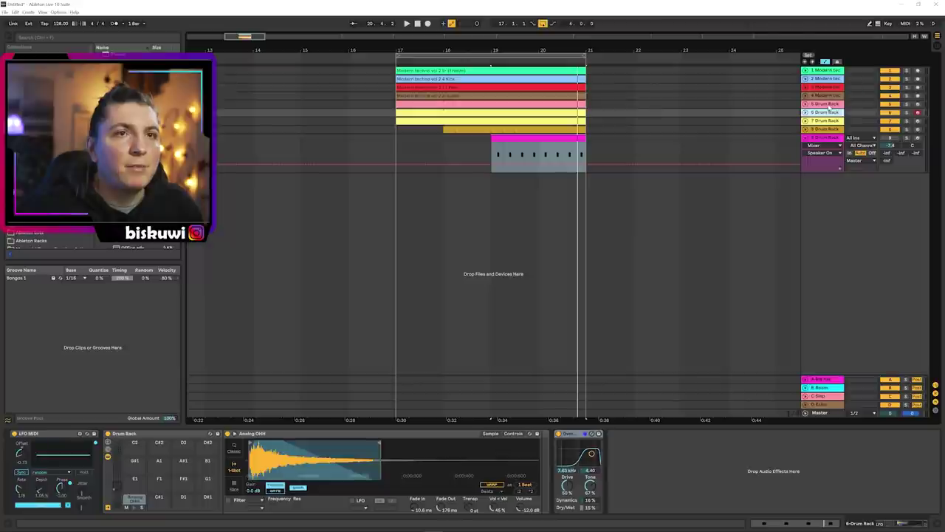
# Group the drum rack tracks and set the group's send to the B Room return to -12.0 dB
pyautogui.click(825, 104)
pyautogui.click(805, 104)
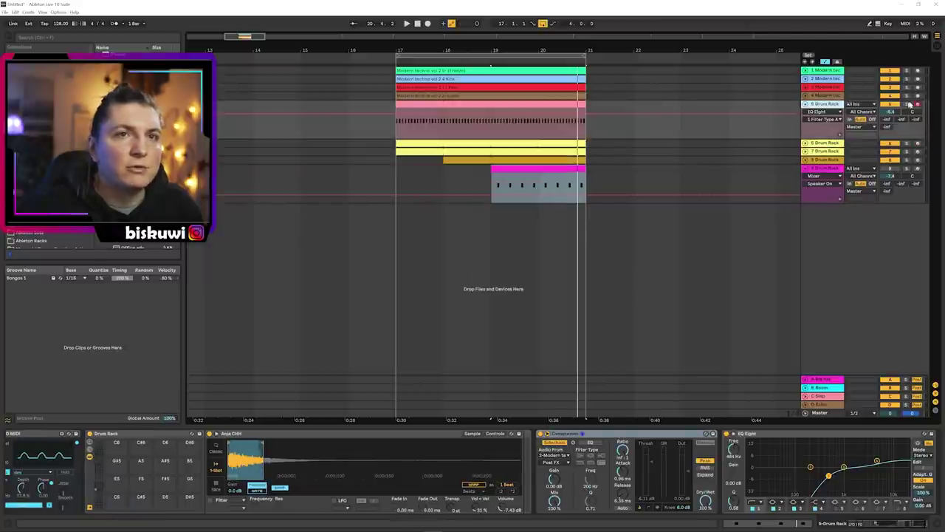
pyautogui.hotkey('ctrl', 'g')
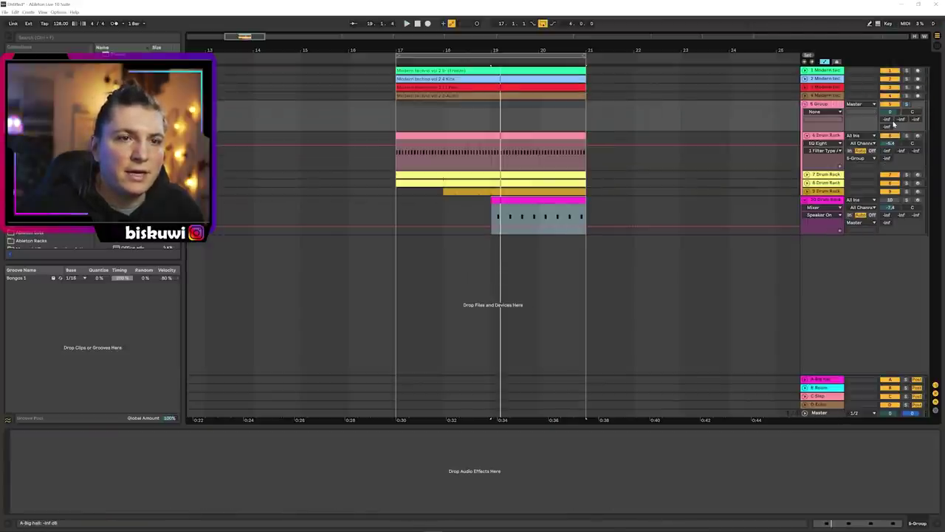
pyautogui.moveTo(902, 120); pyautogui.dragTo(902, 110)
# Lower the Drums Room reverb's Diffuse level to -2.7 dB and add an Overdrive after it on the B Room return
pyautogui.click(820, 387)
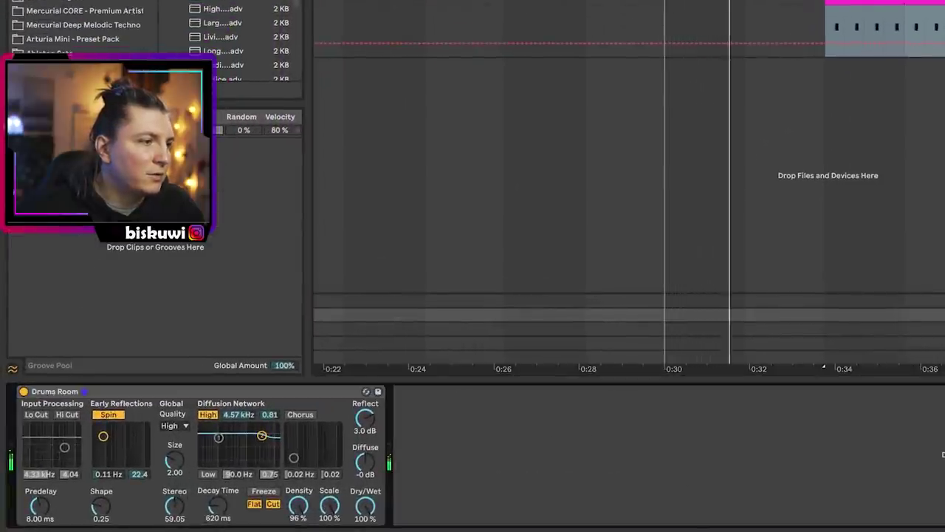
pyautogui.moveTo(364, 461); pyautogui.dragTo(365, 473)
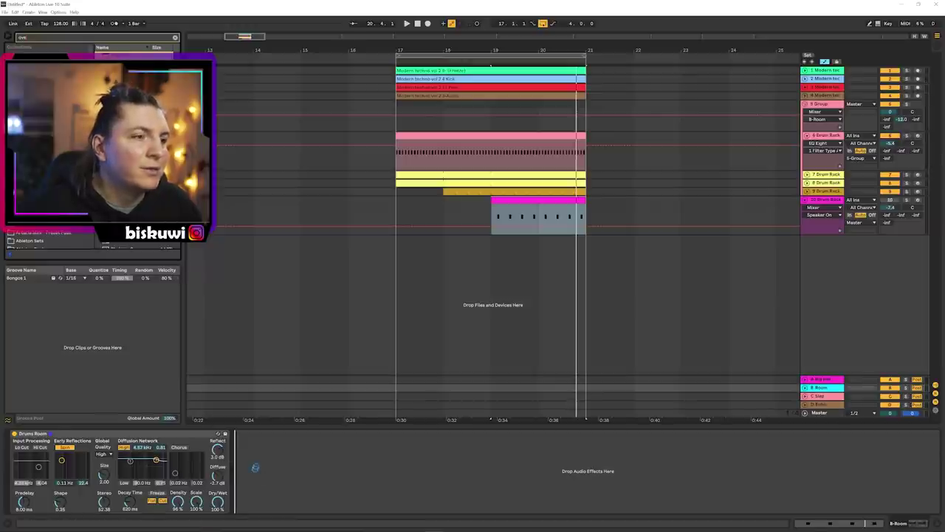
pyautogui.moveTo(255, 467); pyautogui.dragTo(265, 457)
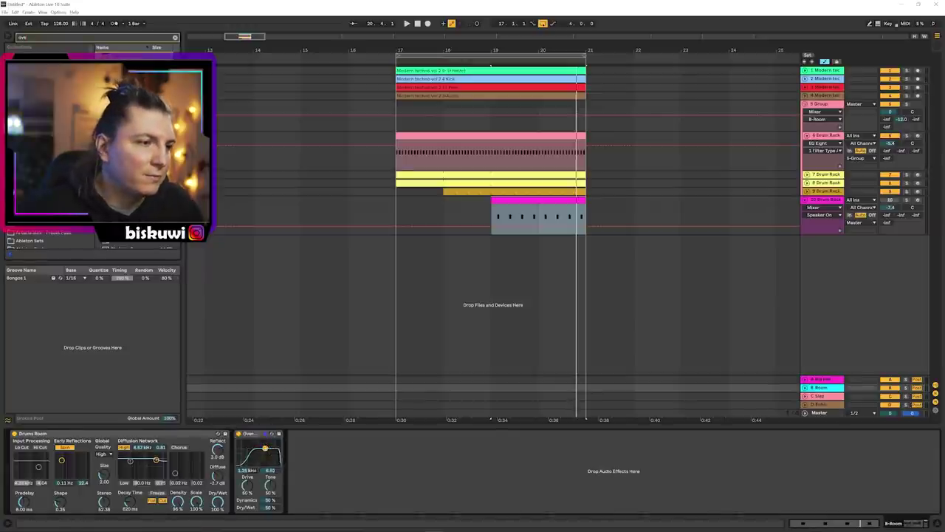